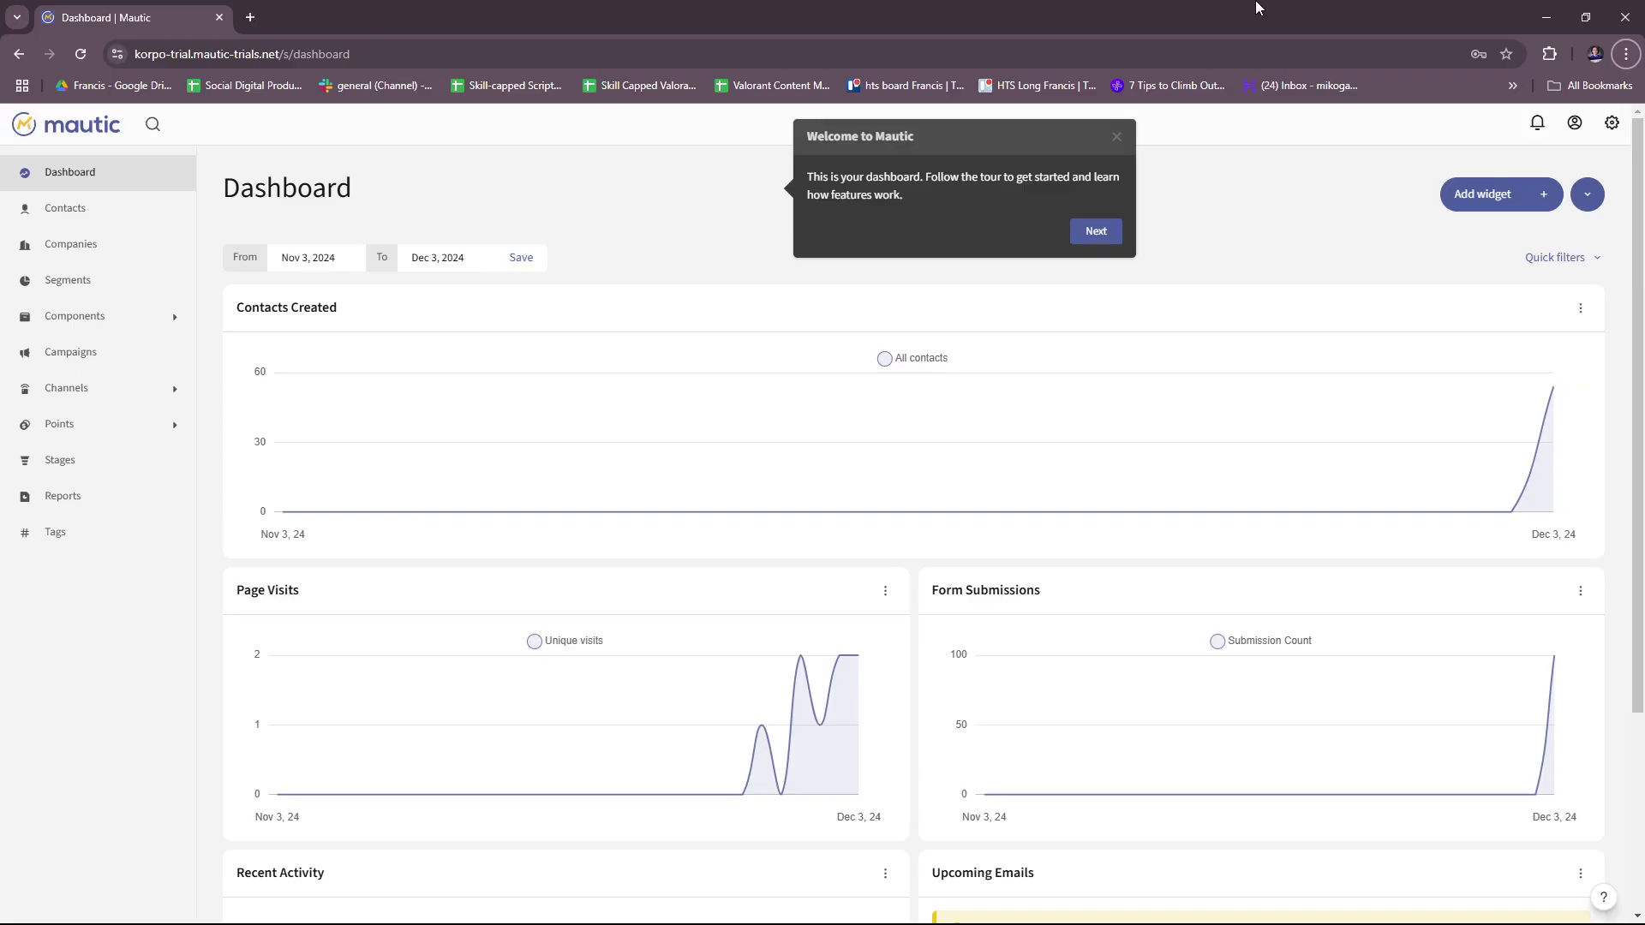
Search Google for 'mautic' in a new browser tab.
click(250, 17)
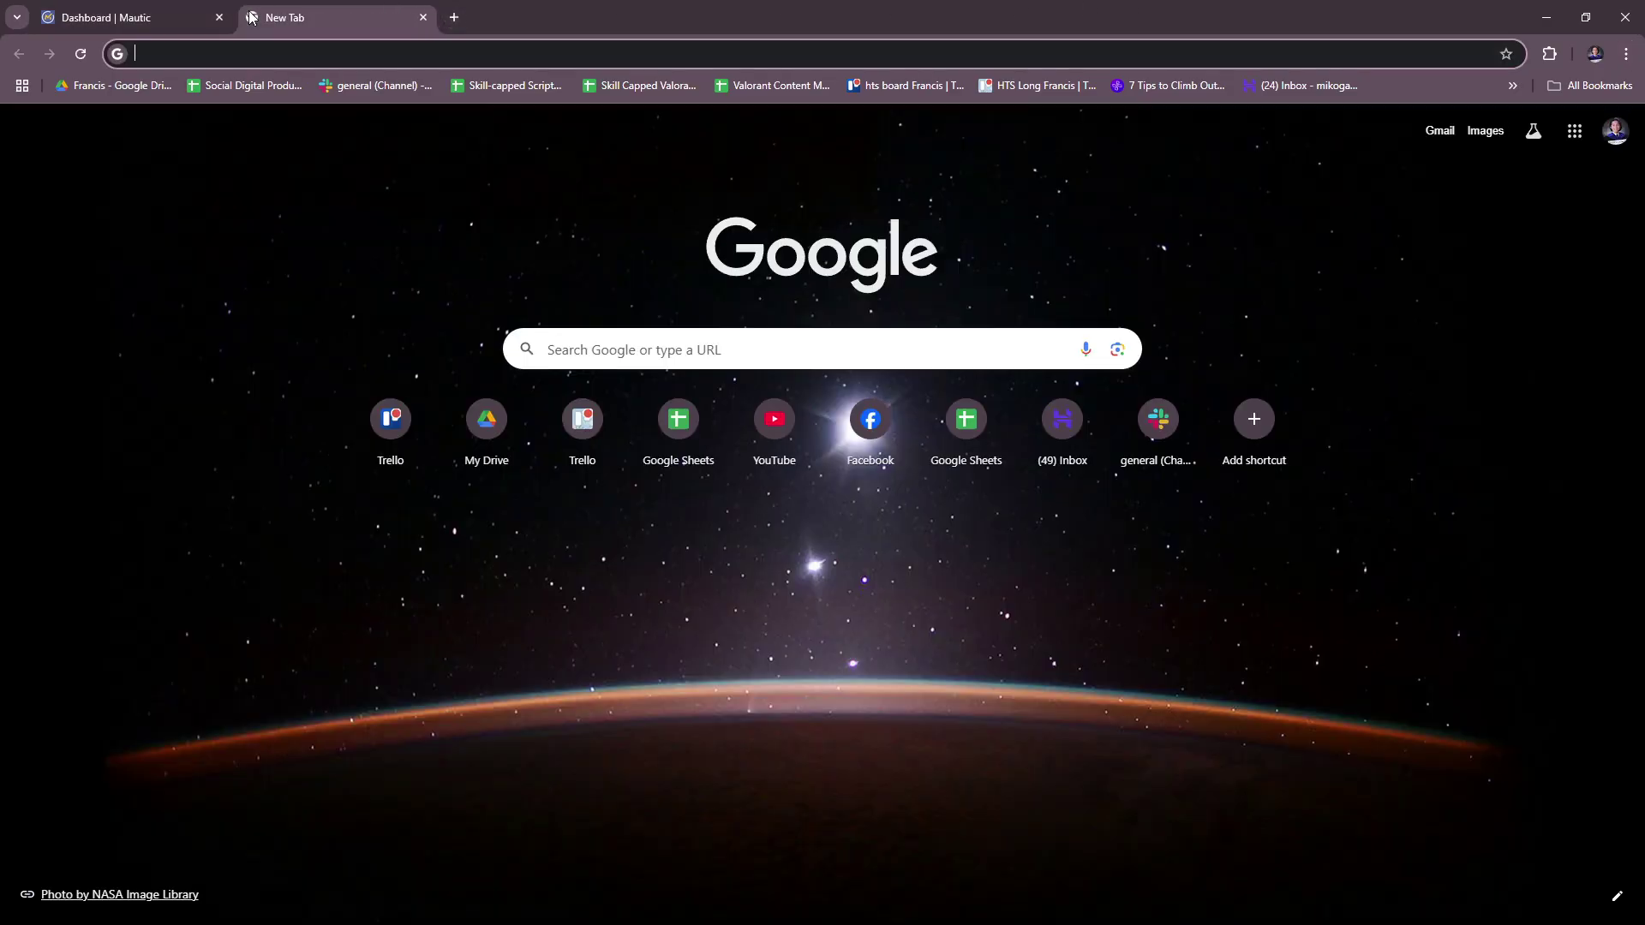
text(mautic)
key(Return)
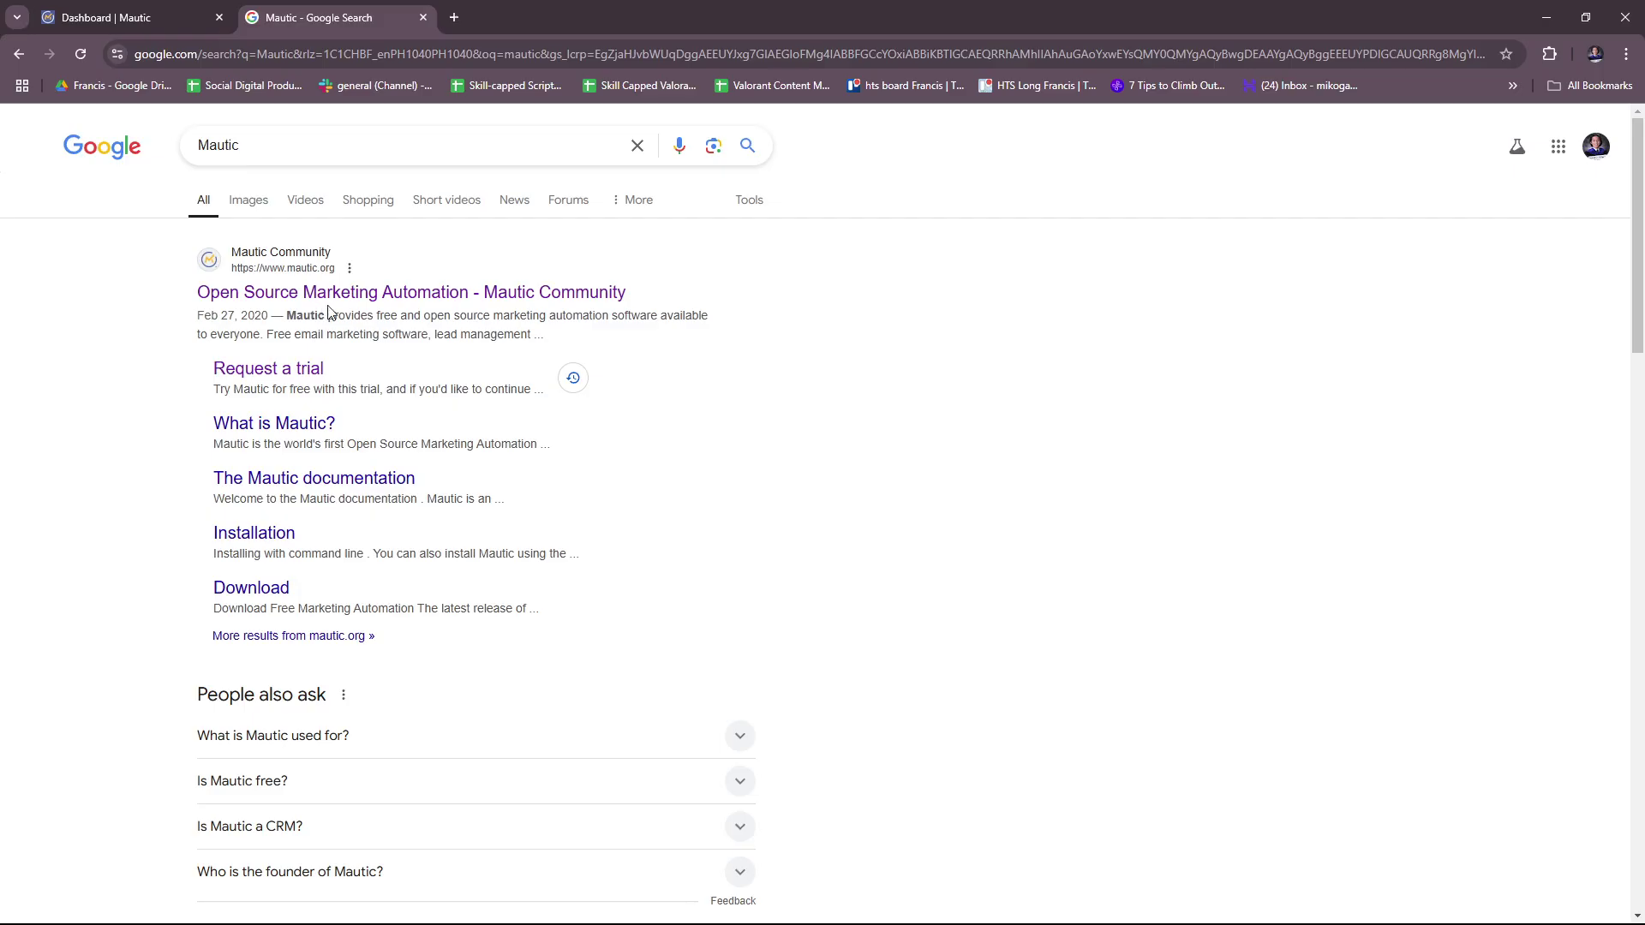
Open mautic.org and go to its Register/Log In sign-in page.
click(412, 292)
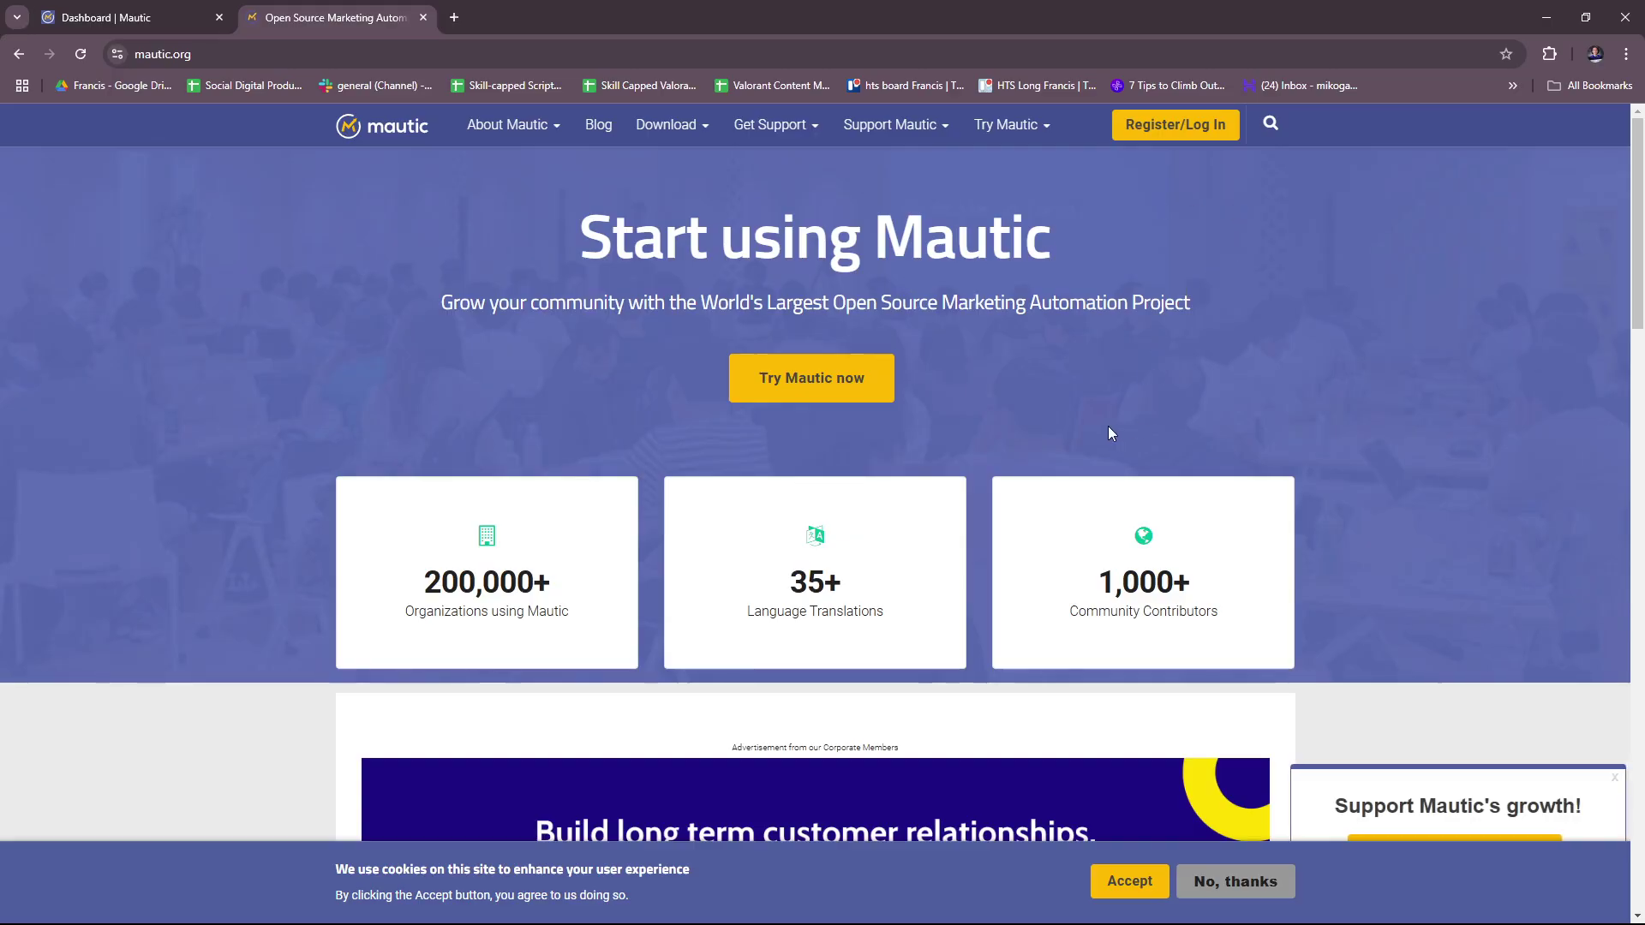
scroll(1057, 352, down, 3)
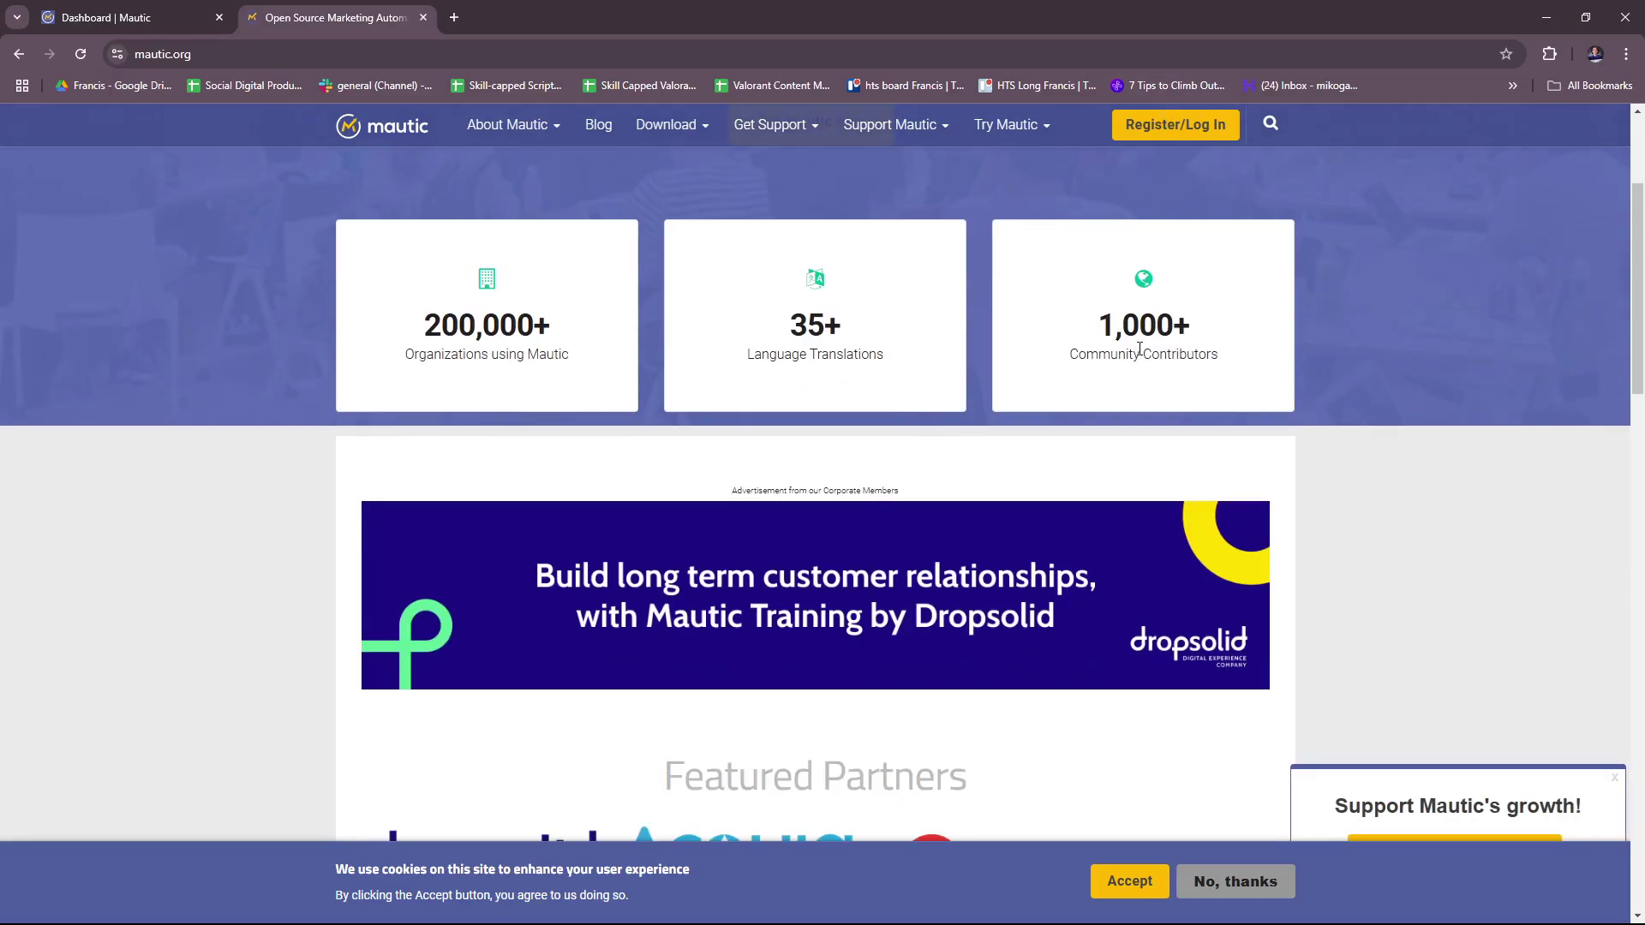
scroll(1157, 257, up, 3)
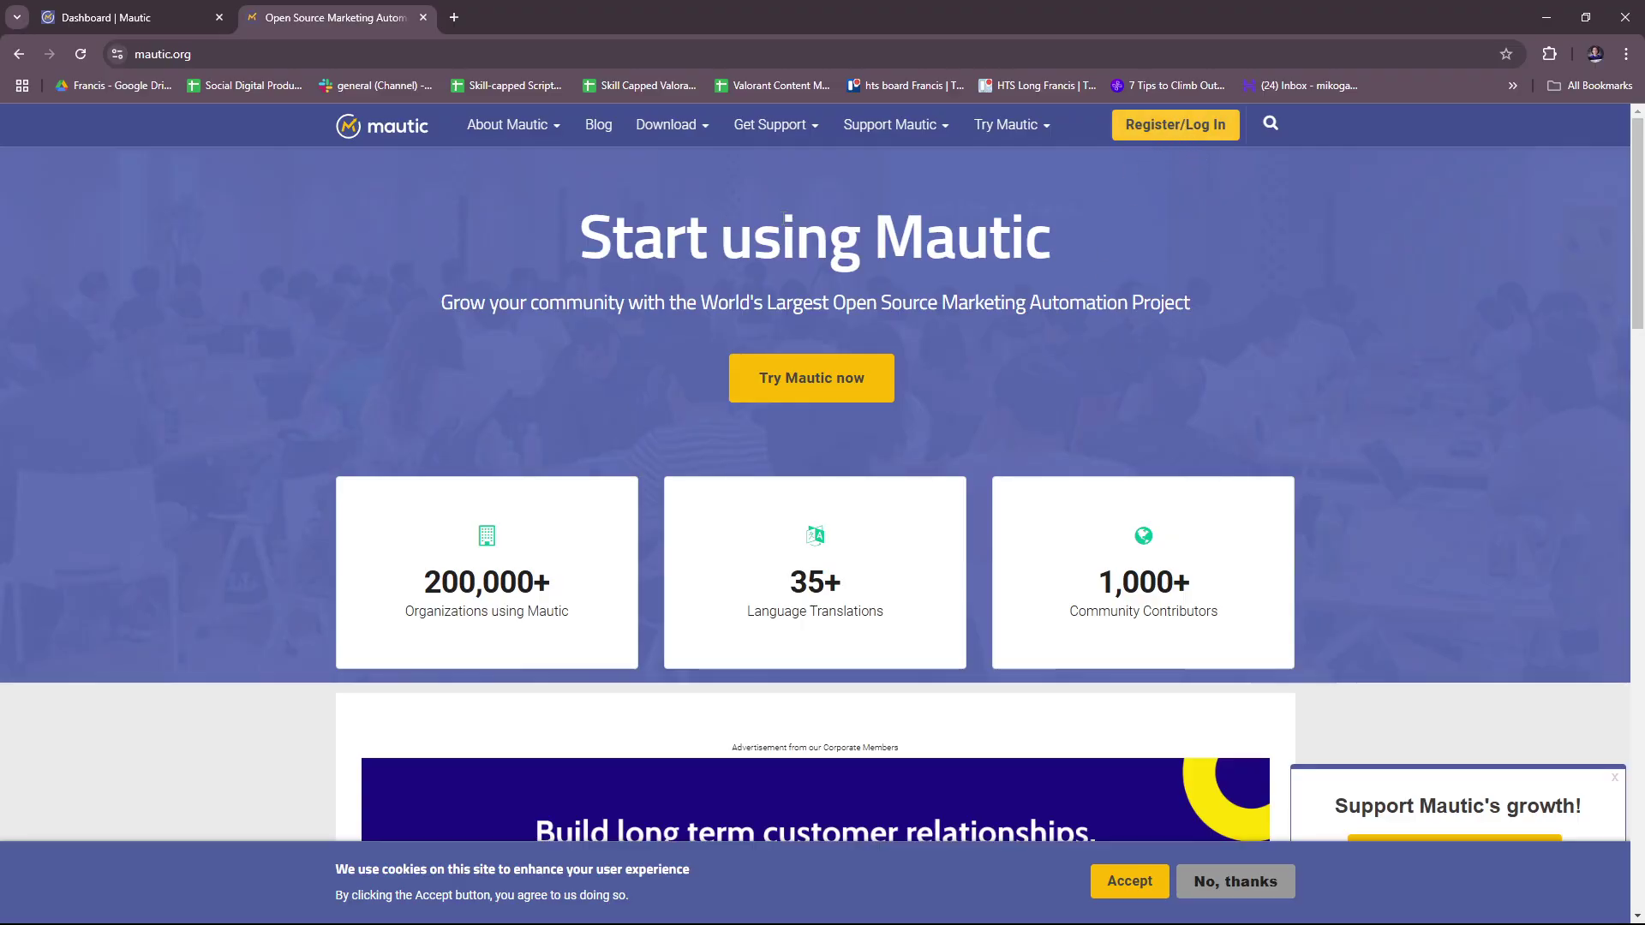
click(1174, 126)
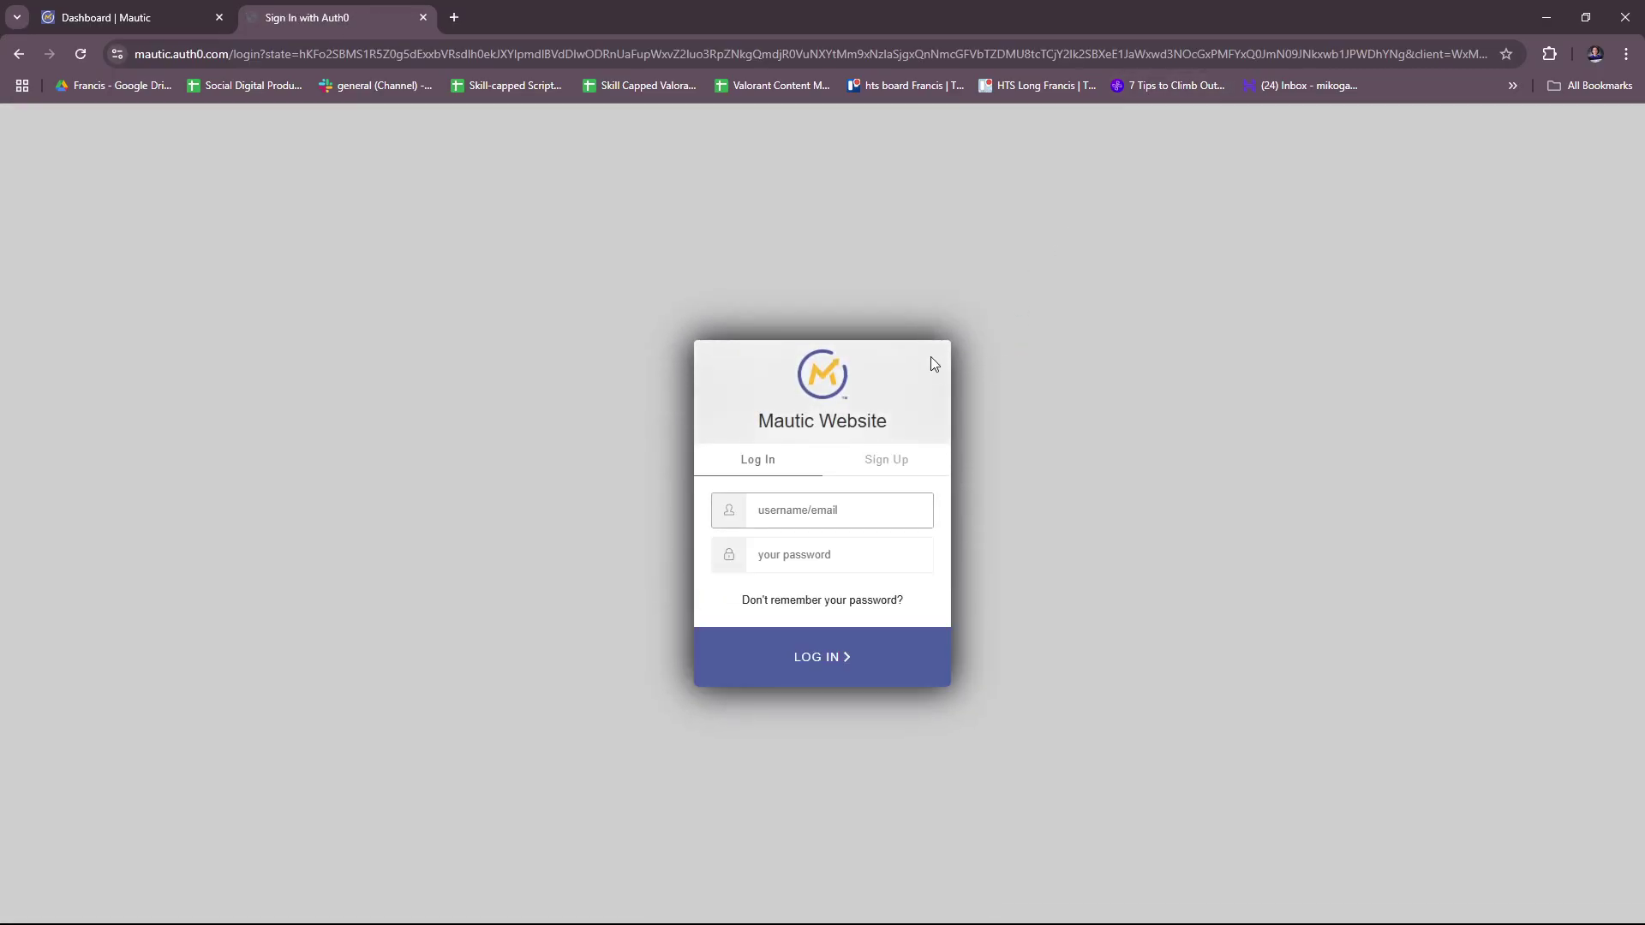
Close the Auth0 sign-in tab to return to the Mautic trial dashboard.
click(422, 18)
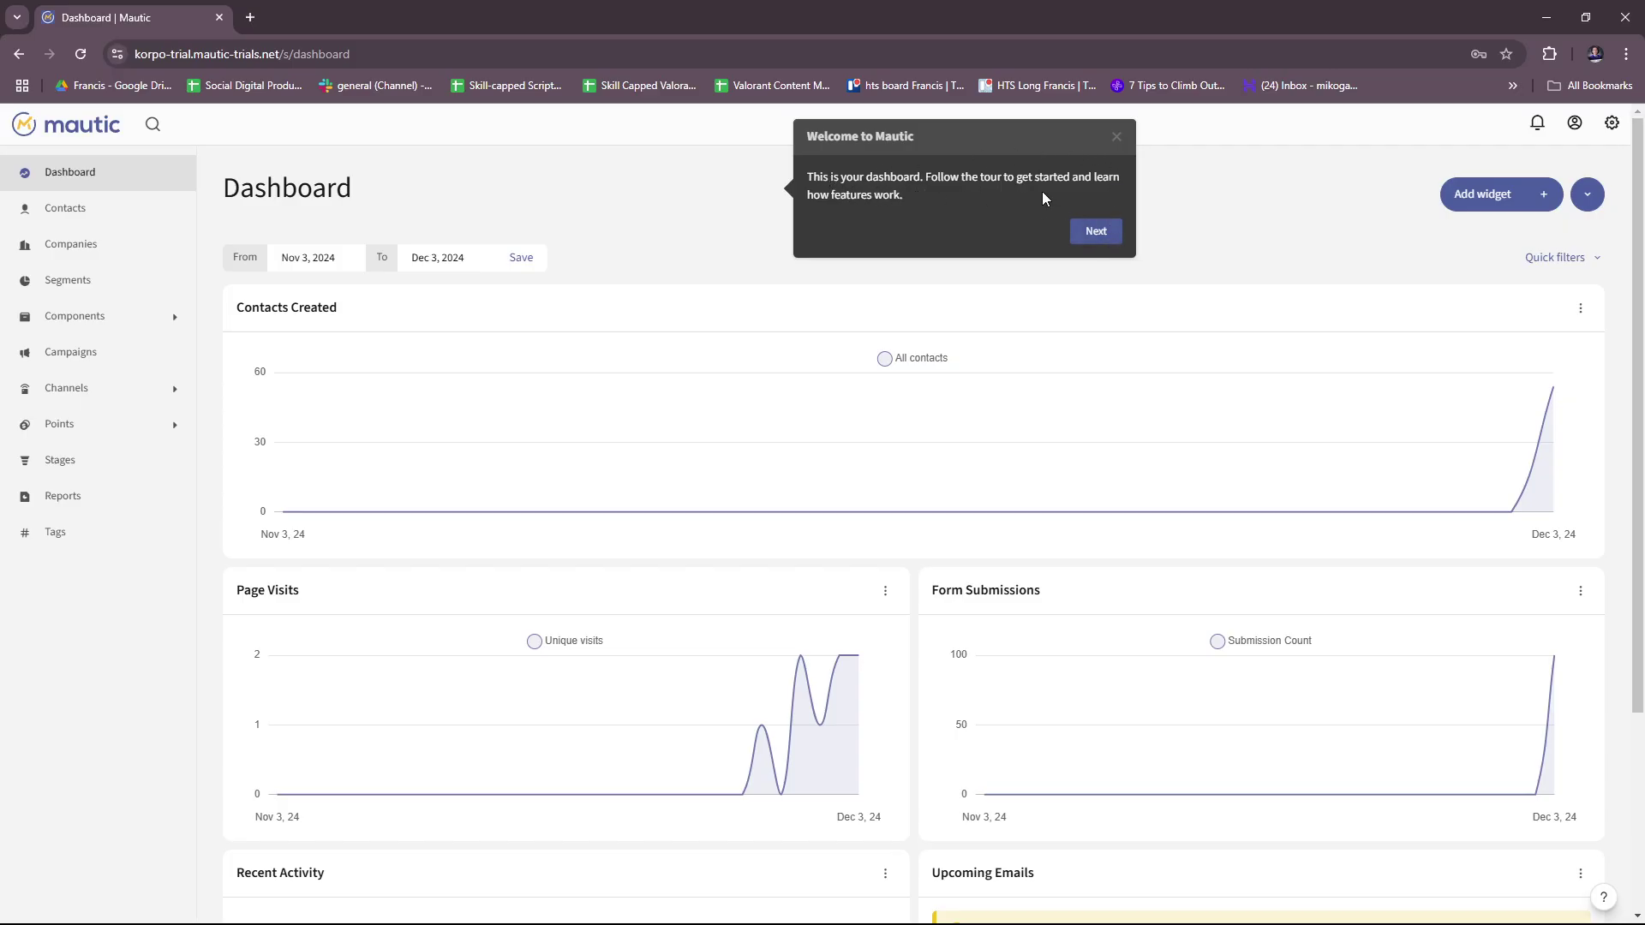
Step through the Welcome, dashboard filter, widgets and main-menu tips until the tour closes.
click(1107, 232)
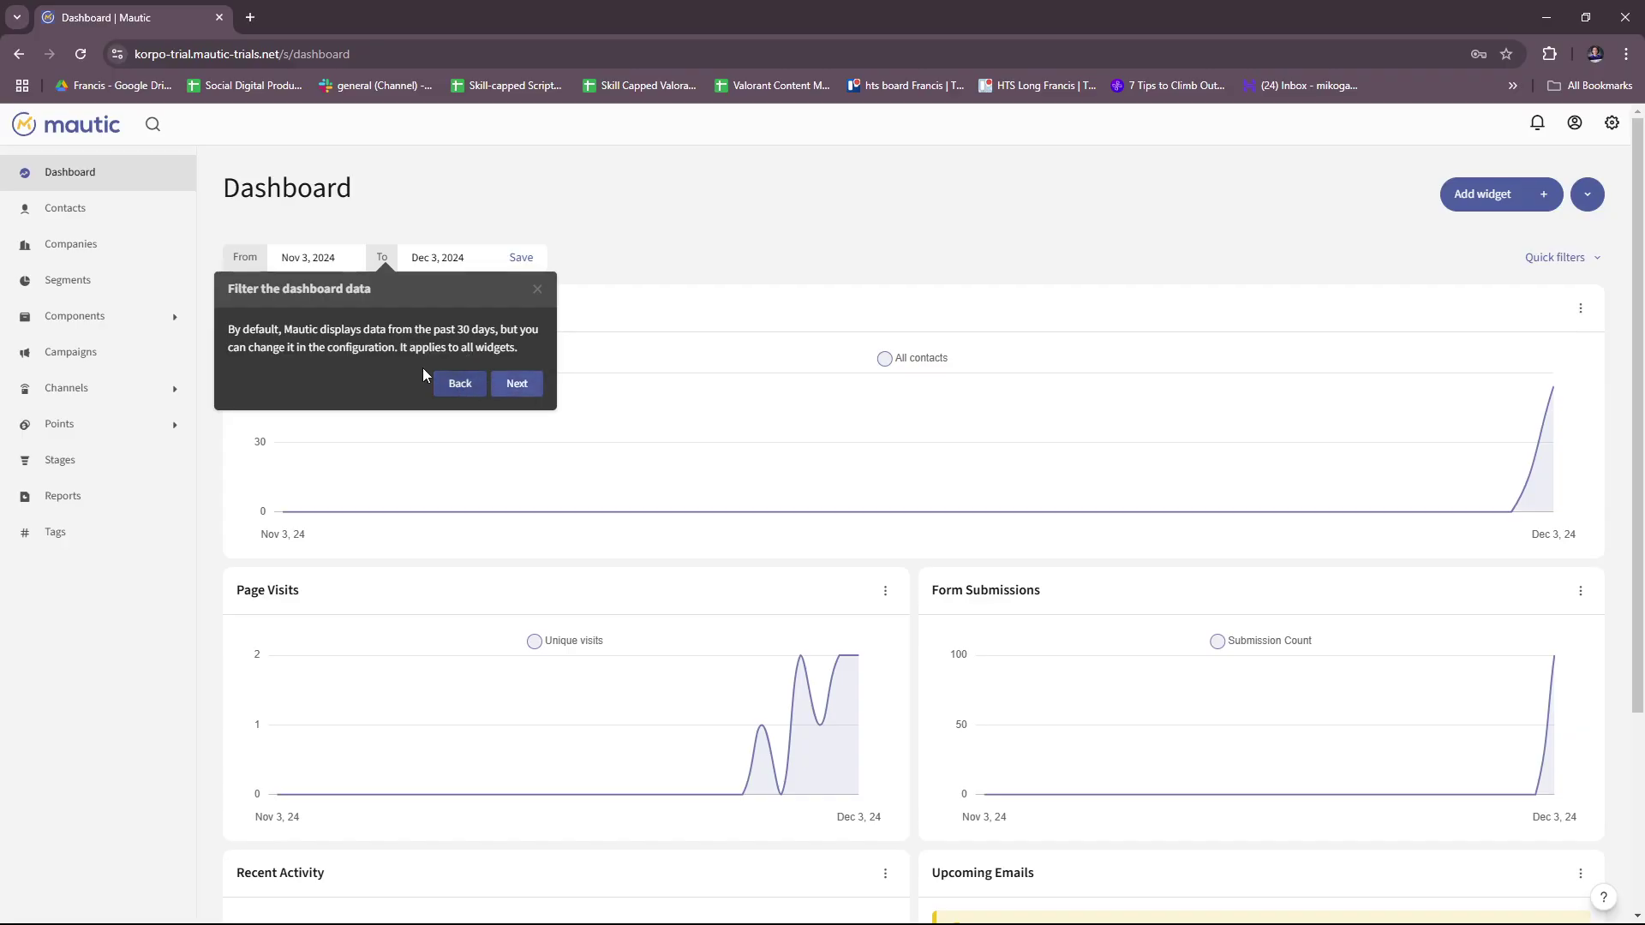
click(520, 384)
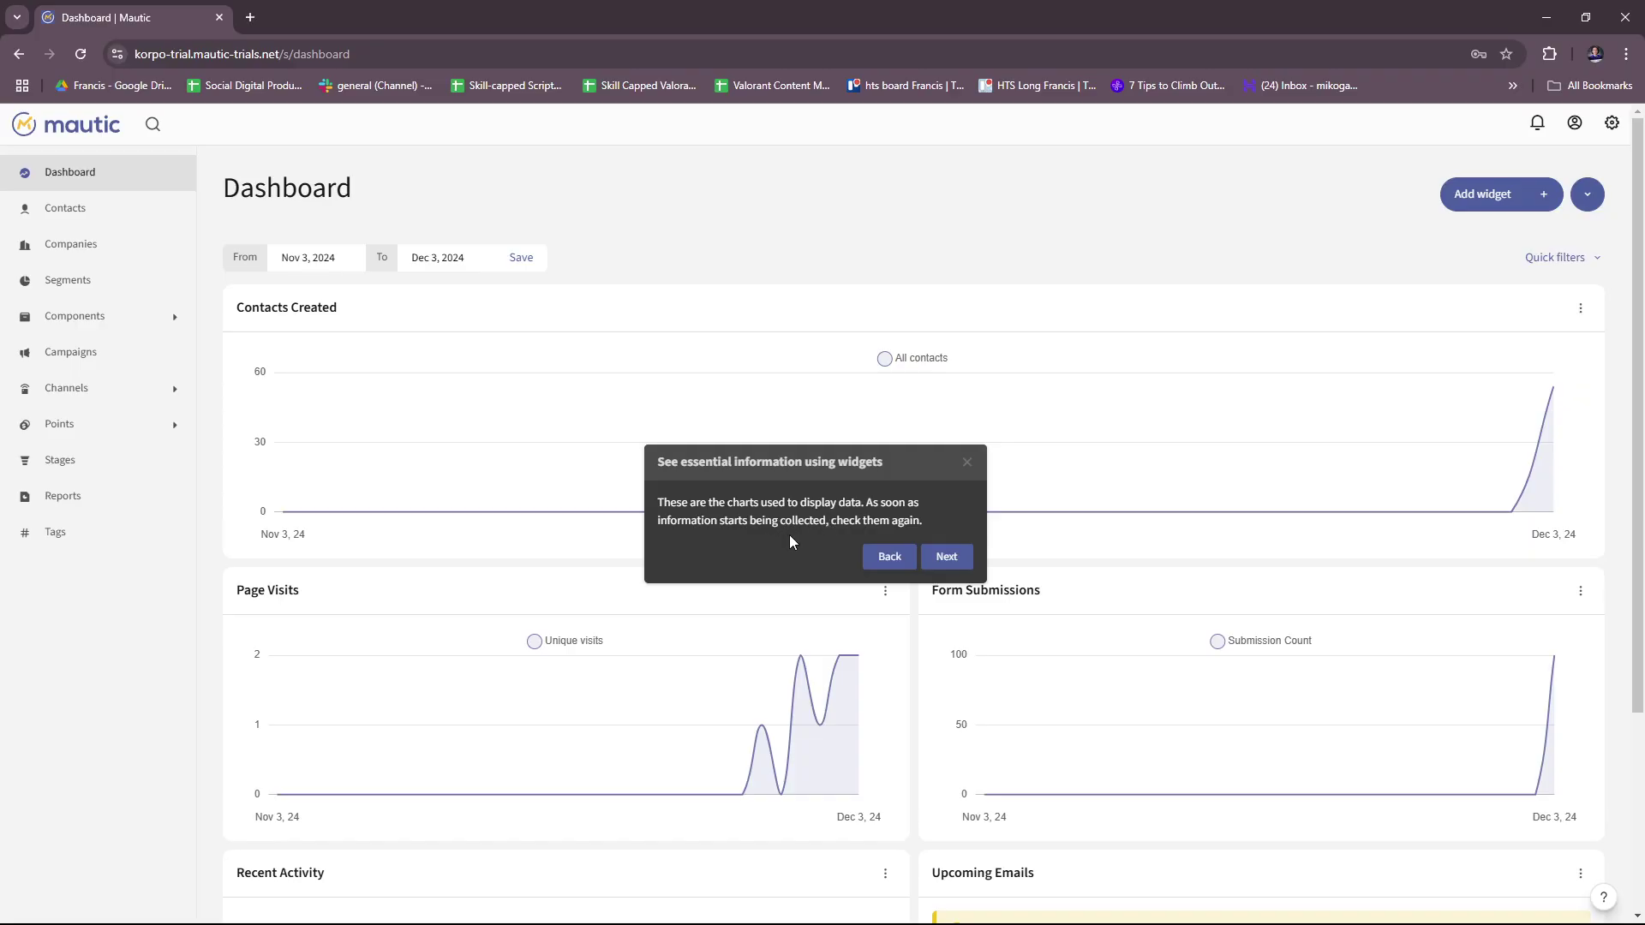
click(947, 558)
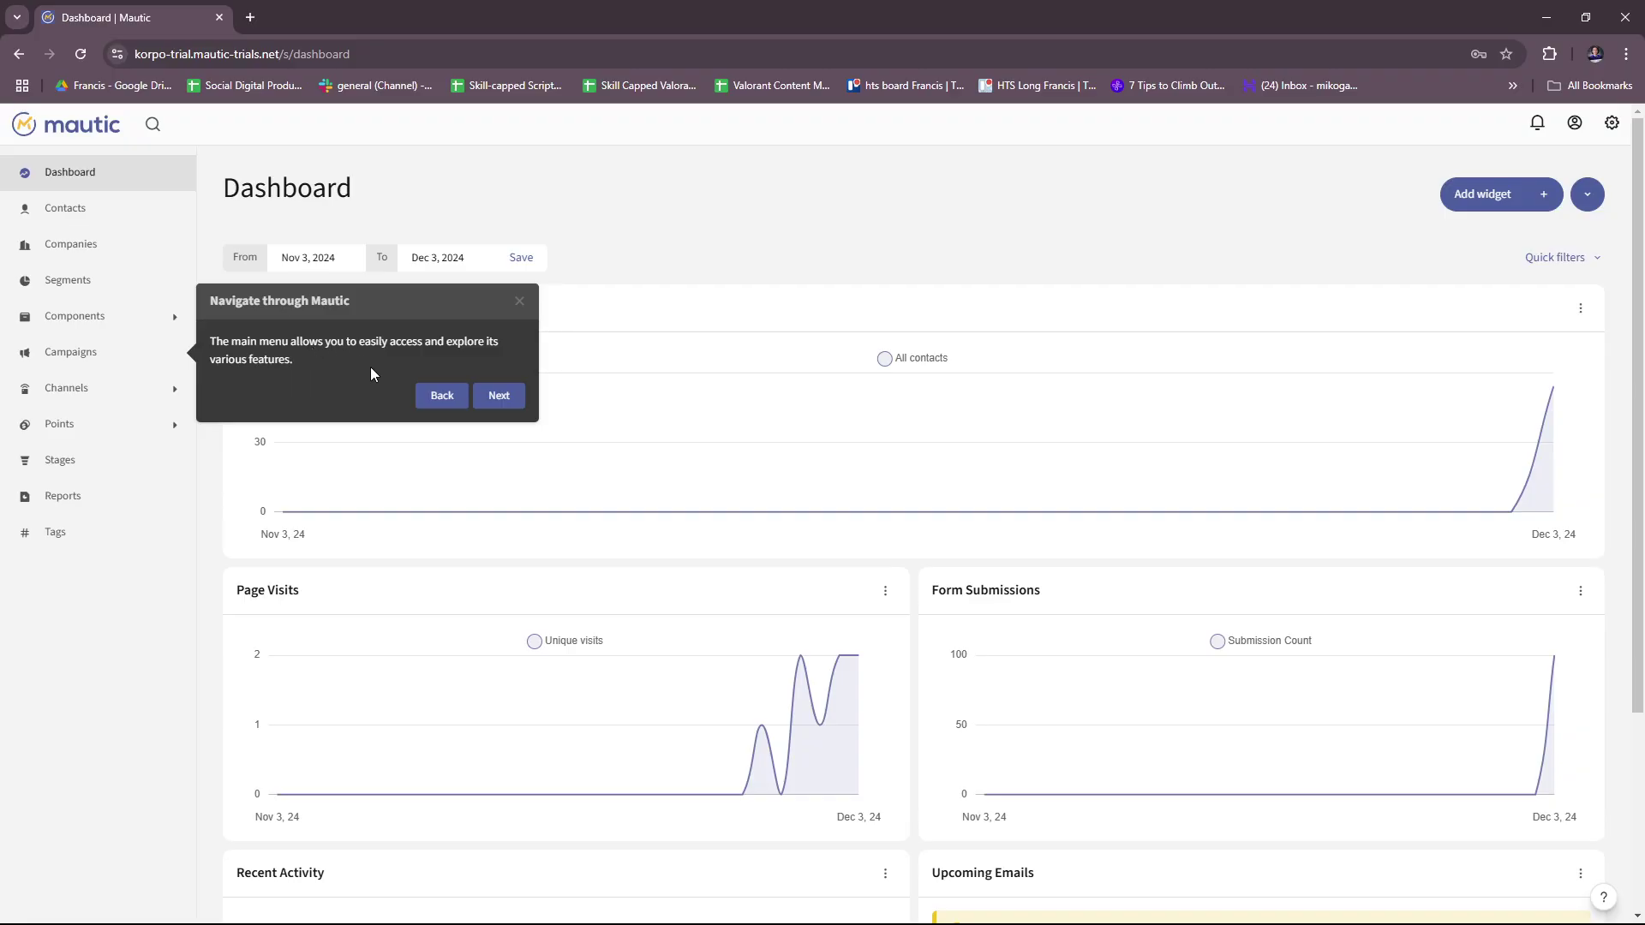
click(496, 403)
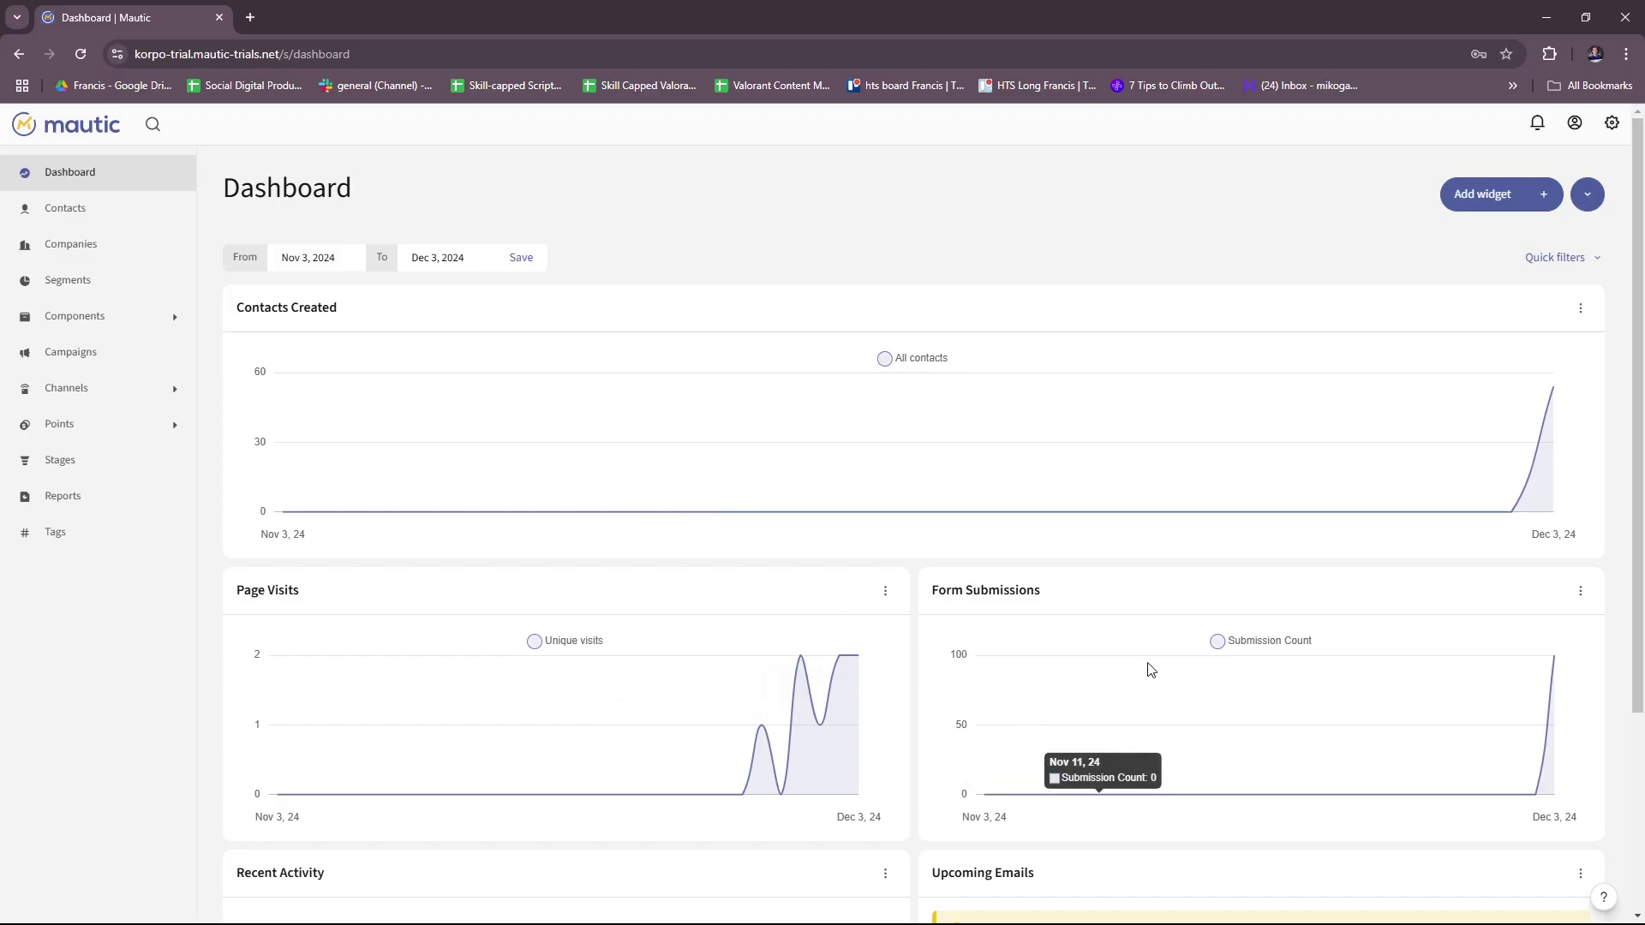
scroll(756, 778, down, 3)
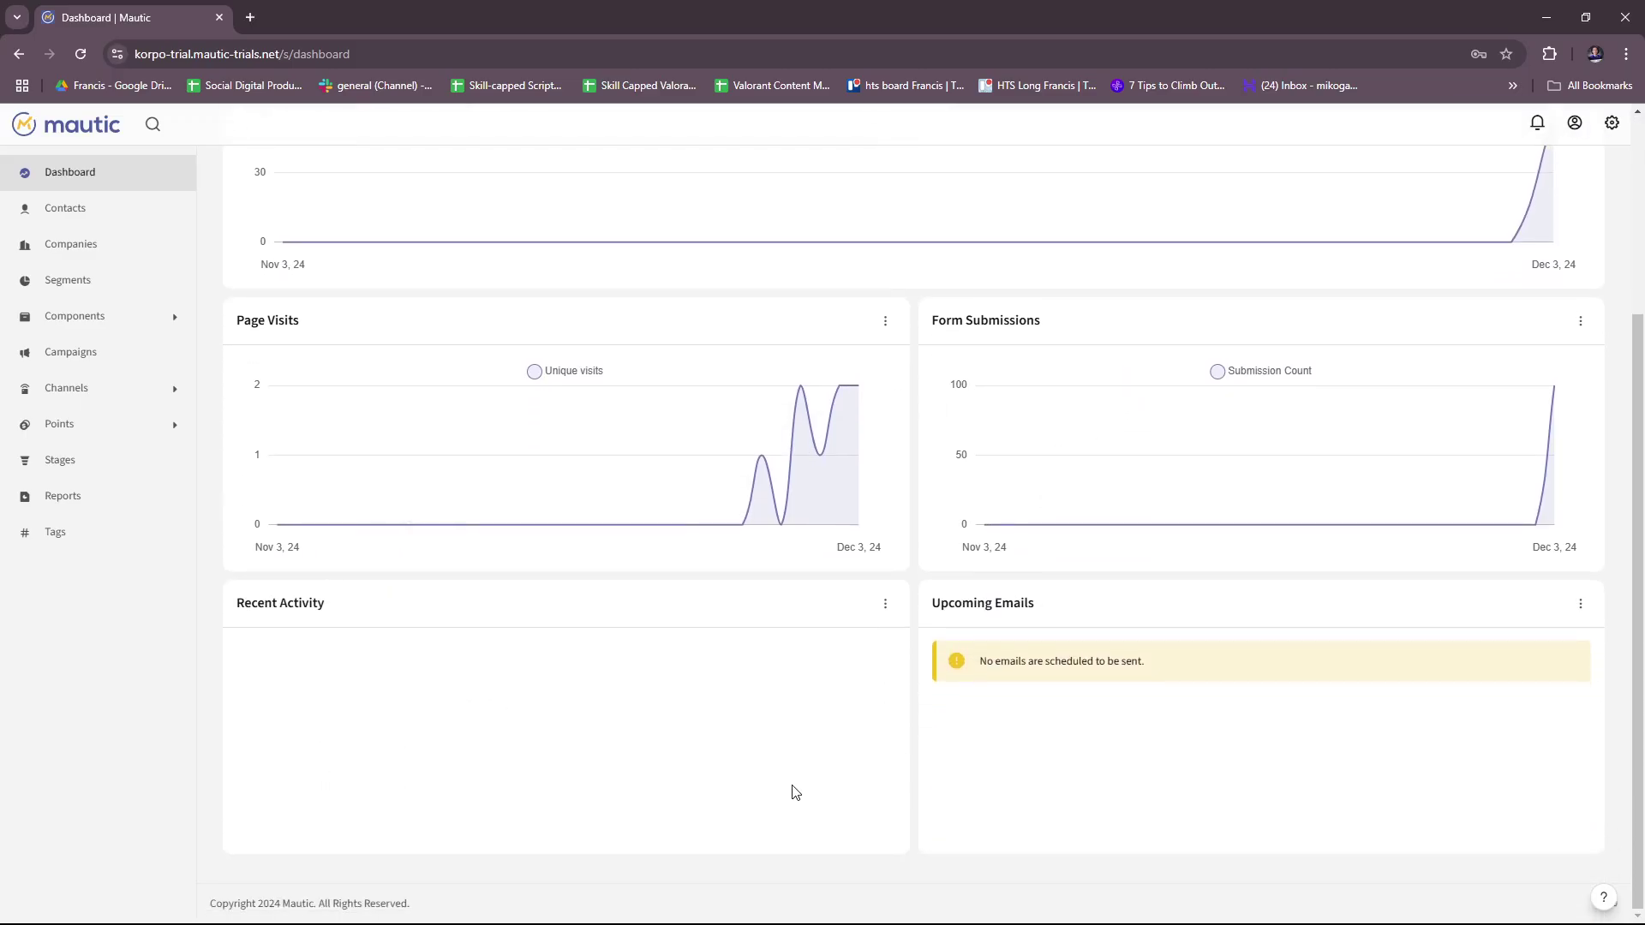
scroll(795, 793, up, 3)
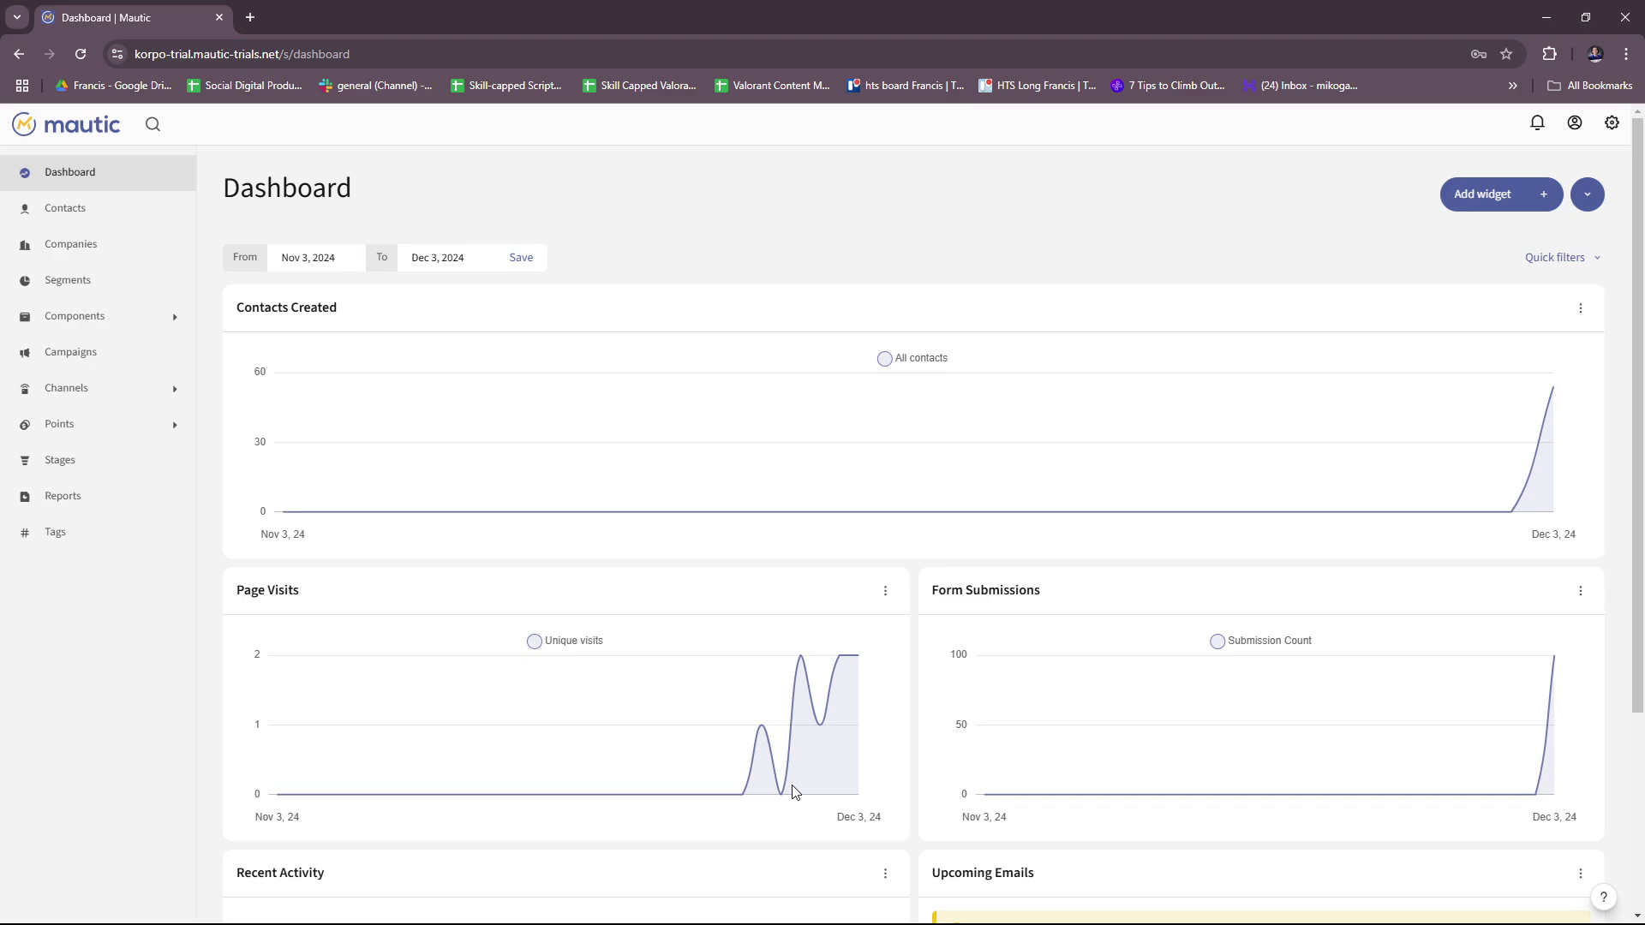
scroll(822, 257, down, 1)
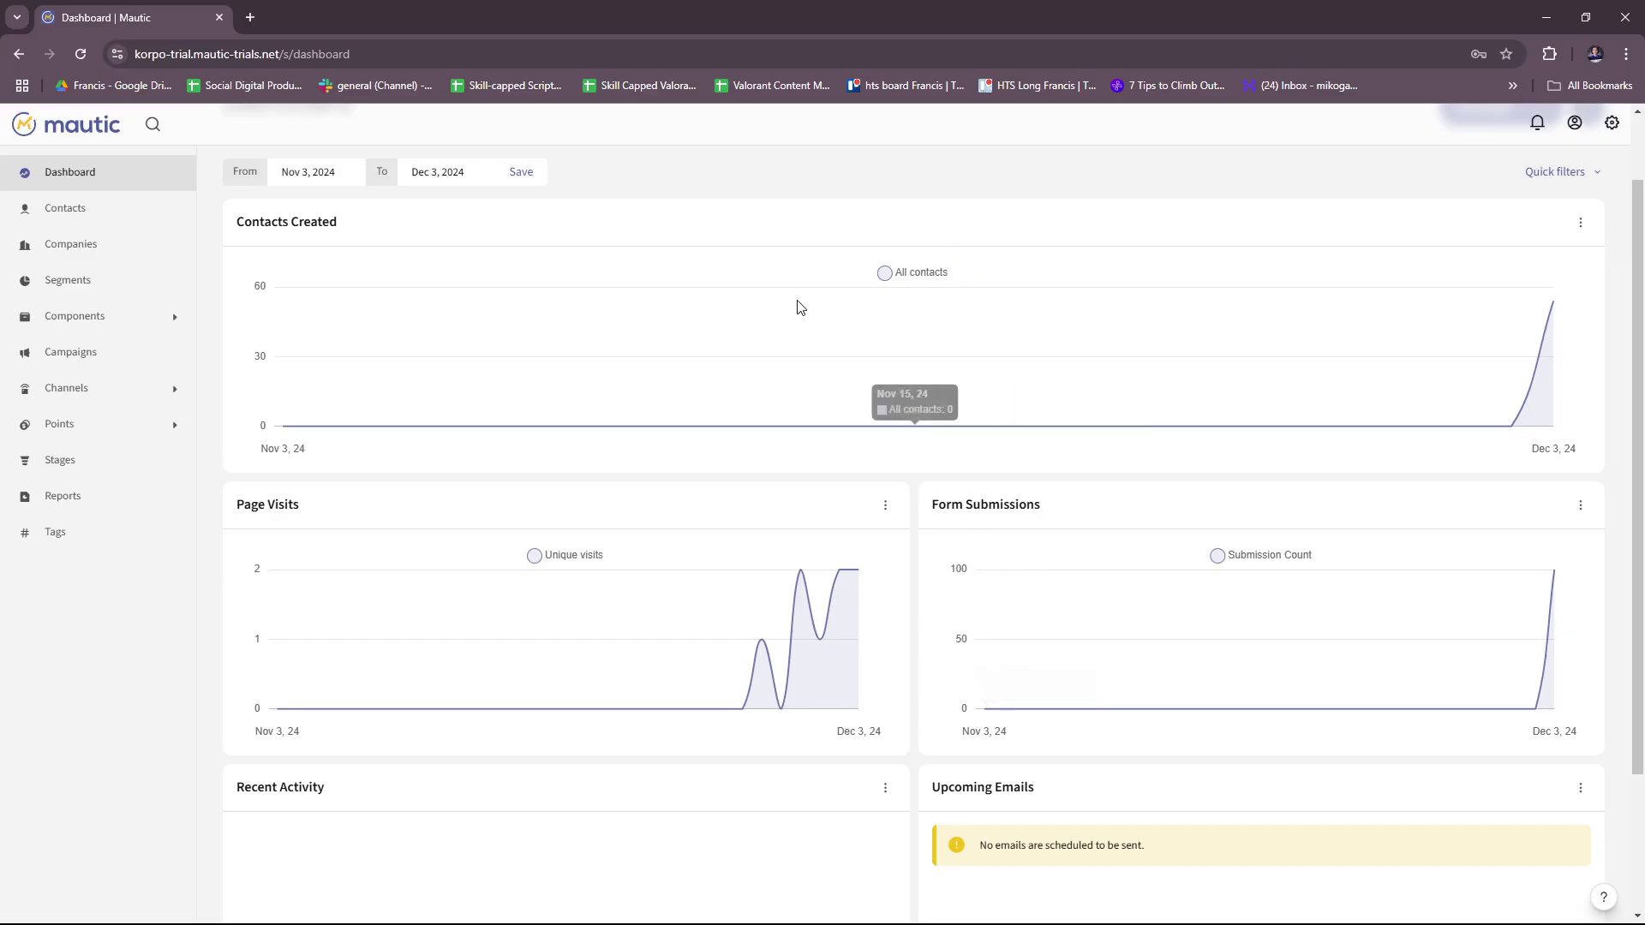
scroll(796, 306, up, 1)
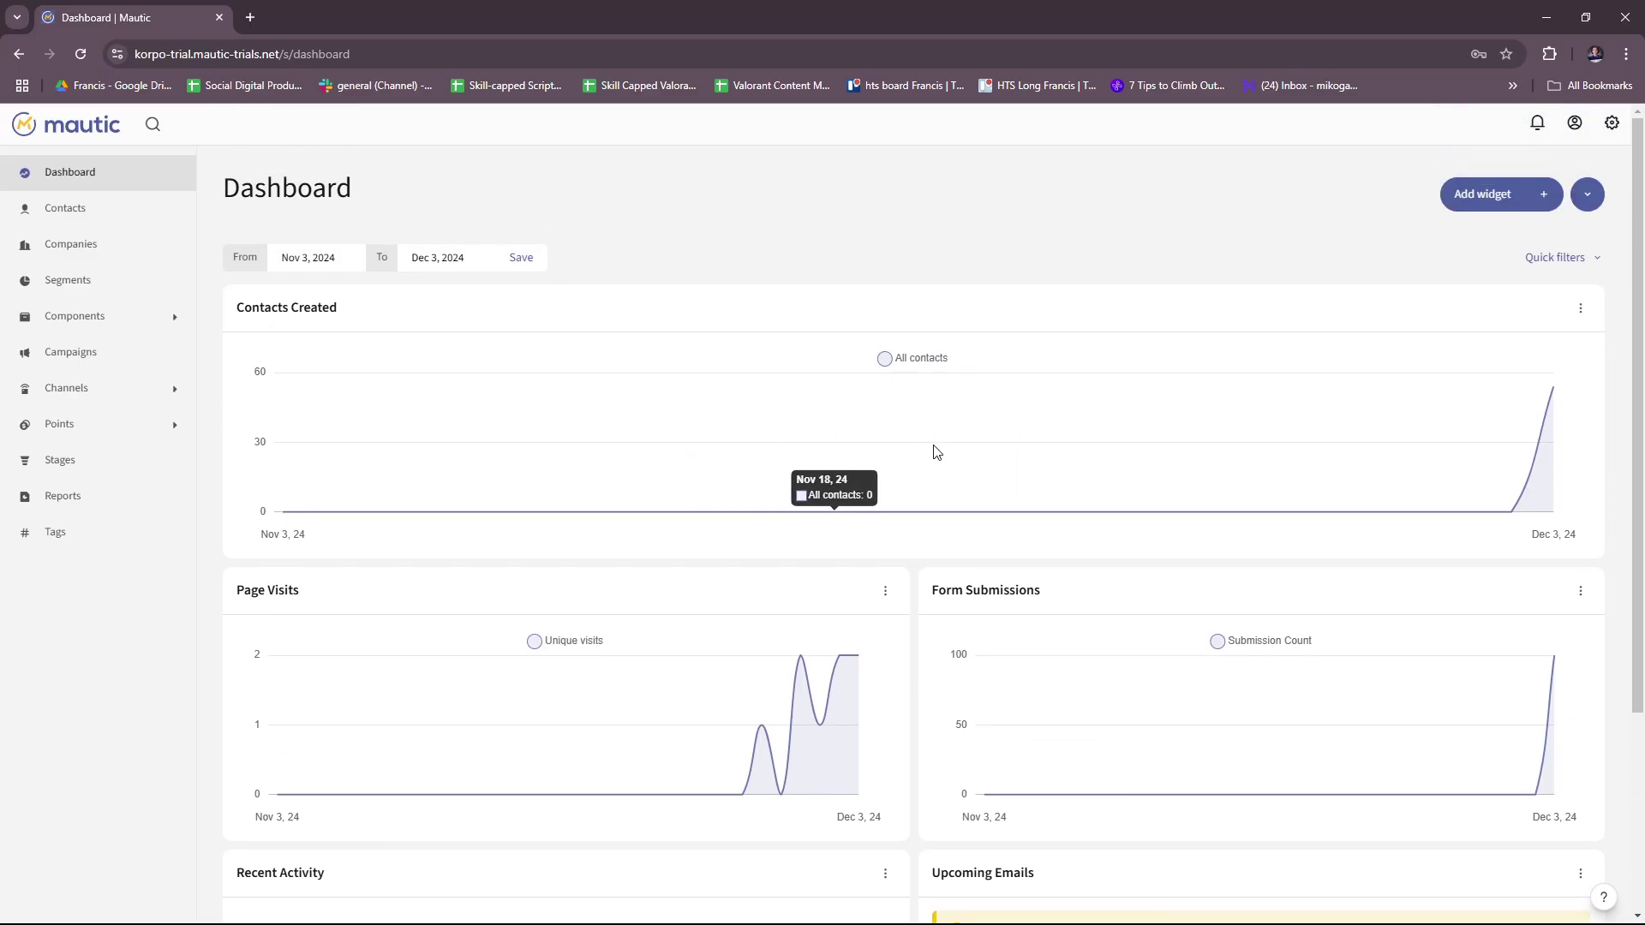
scroll(1393, 437, down, 1)
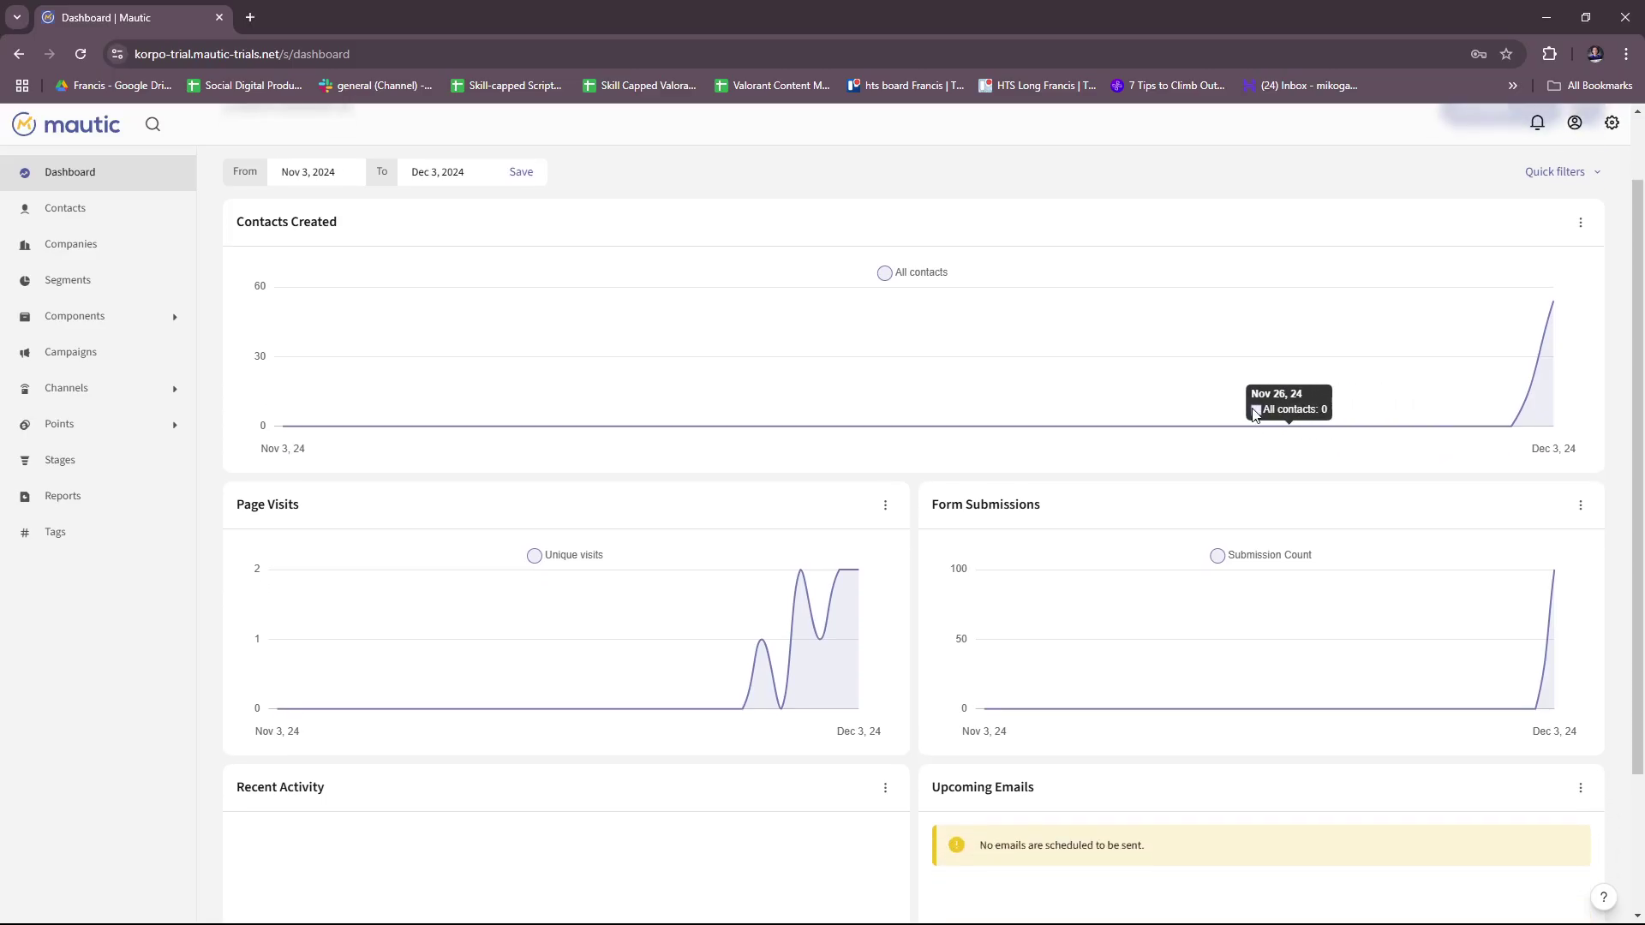
scroll(1253, 414, down, 2)
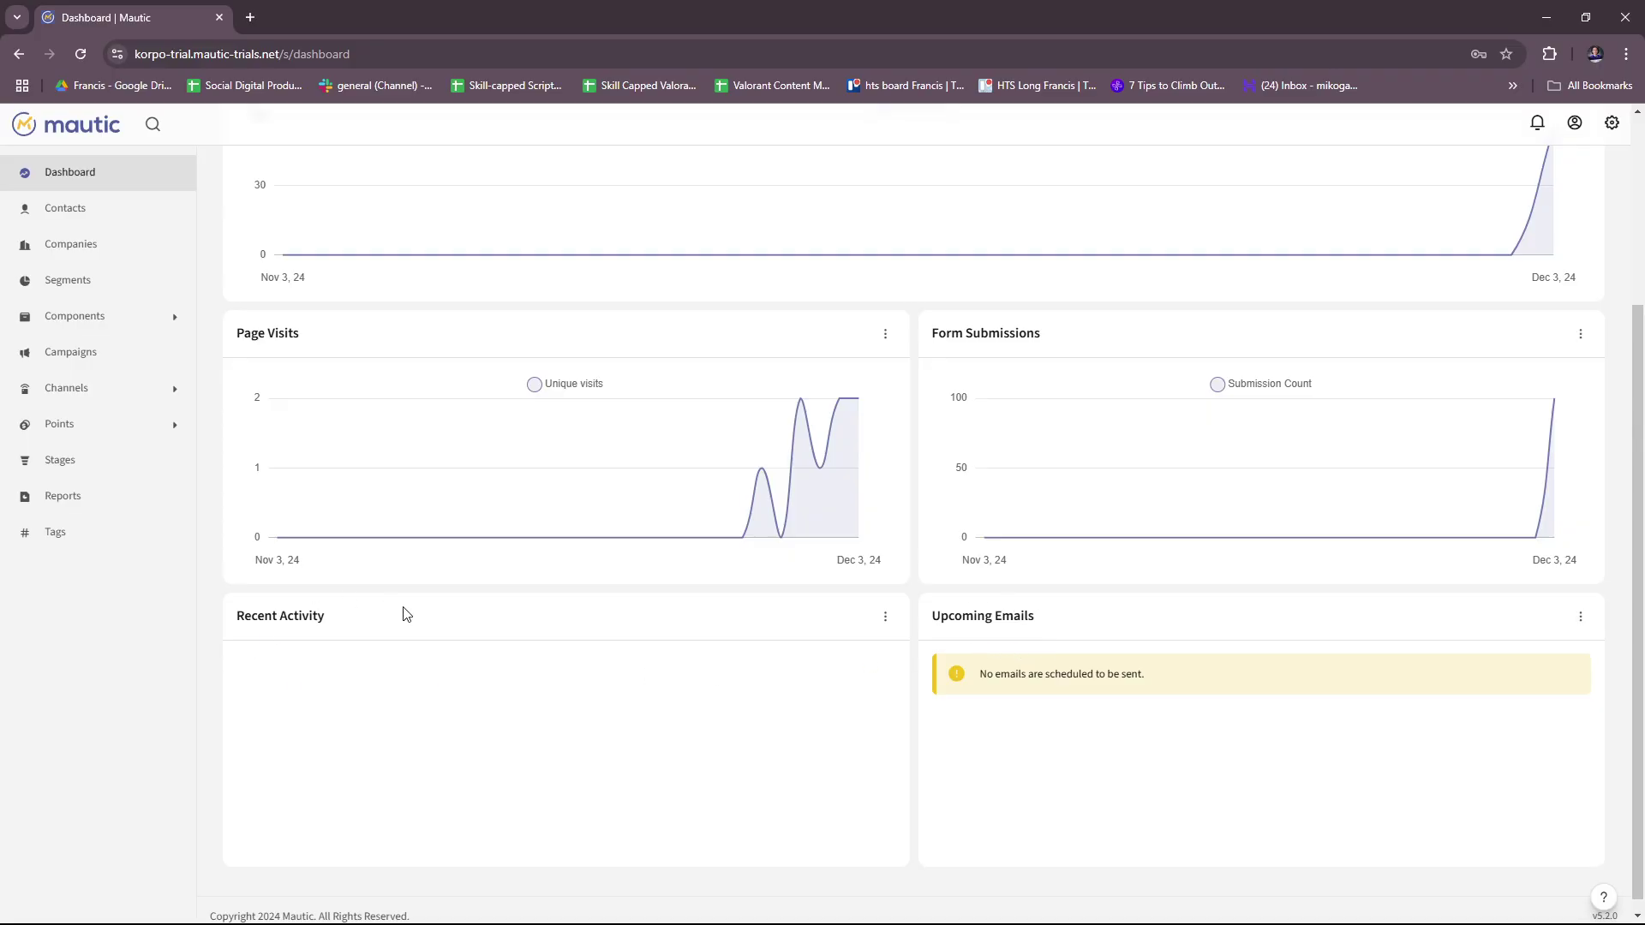
scroll(753, 672, up, 3)
scroll(492, 724, down, 3)
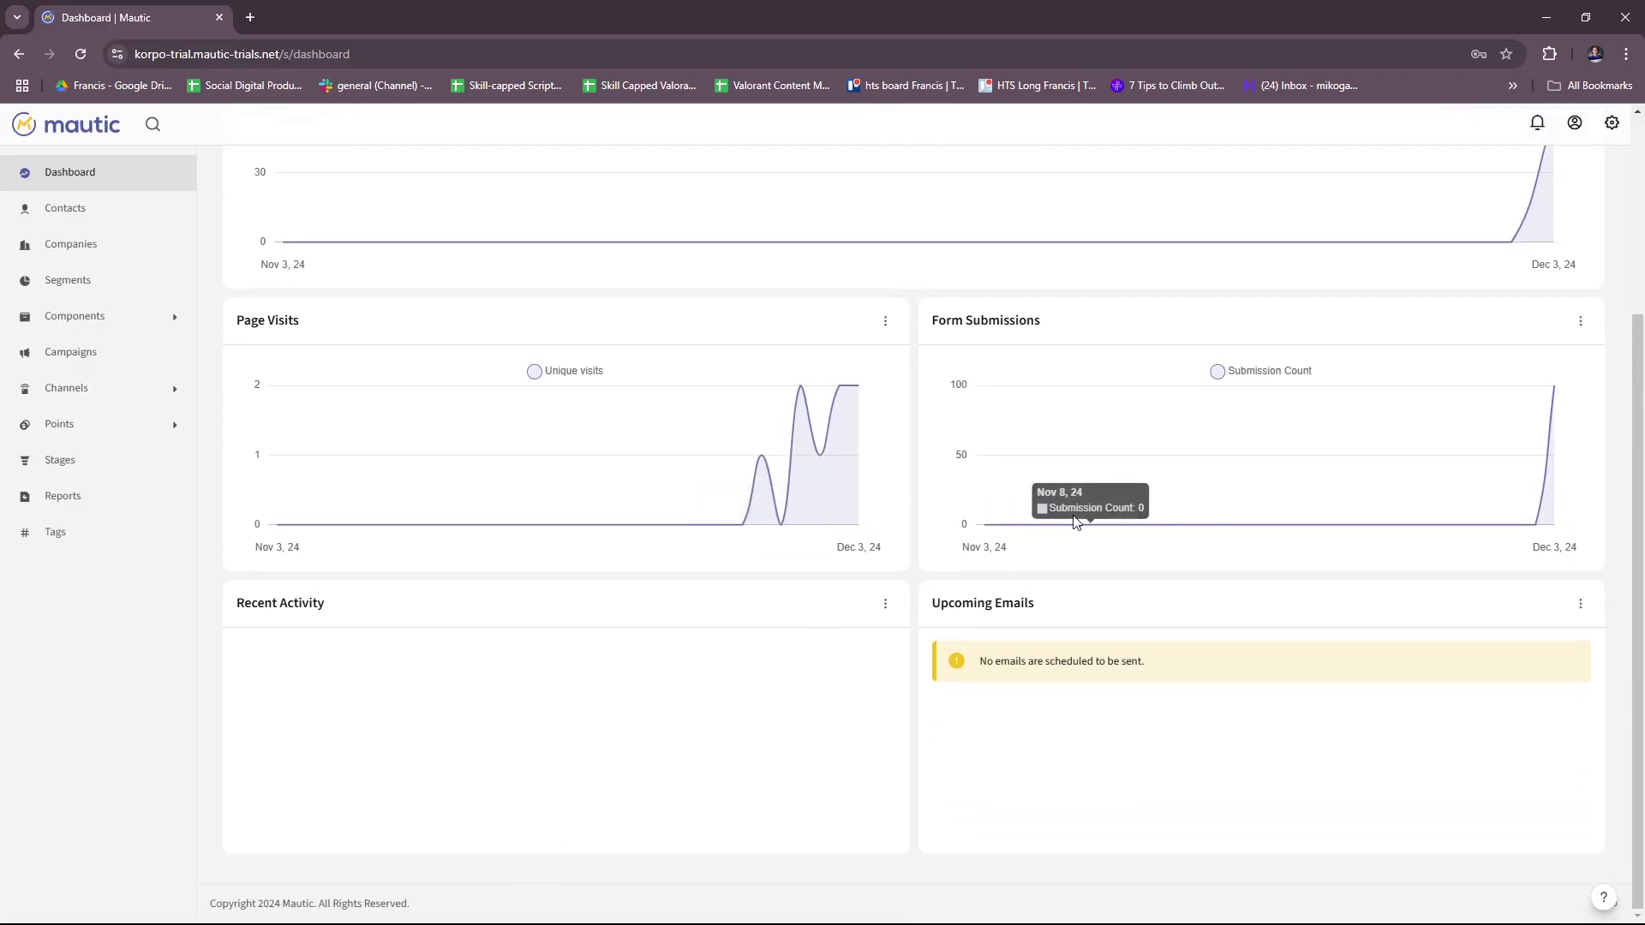
scroll(1077, 521, up, 2)
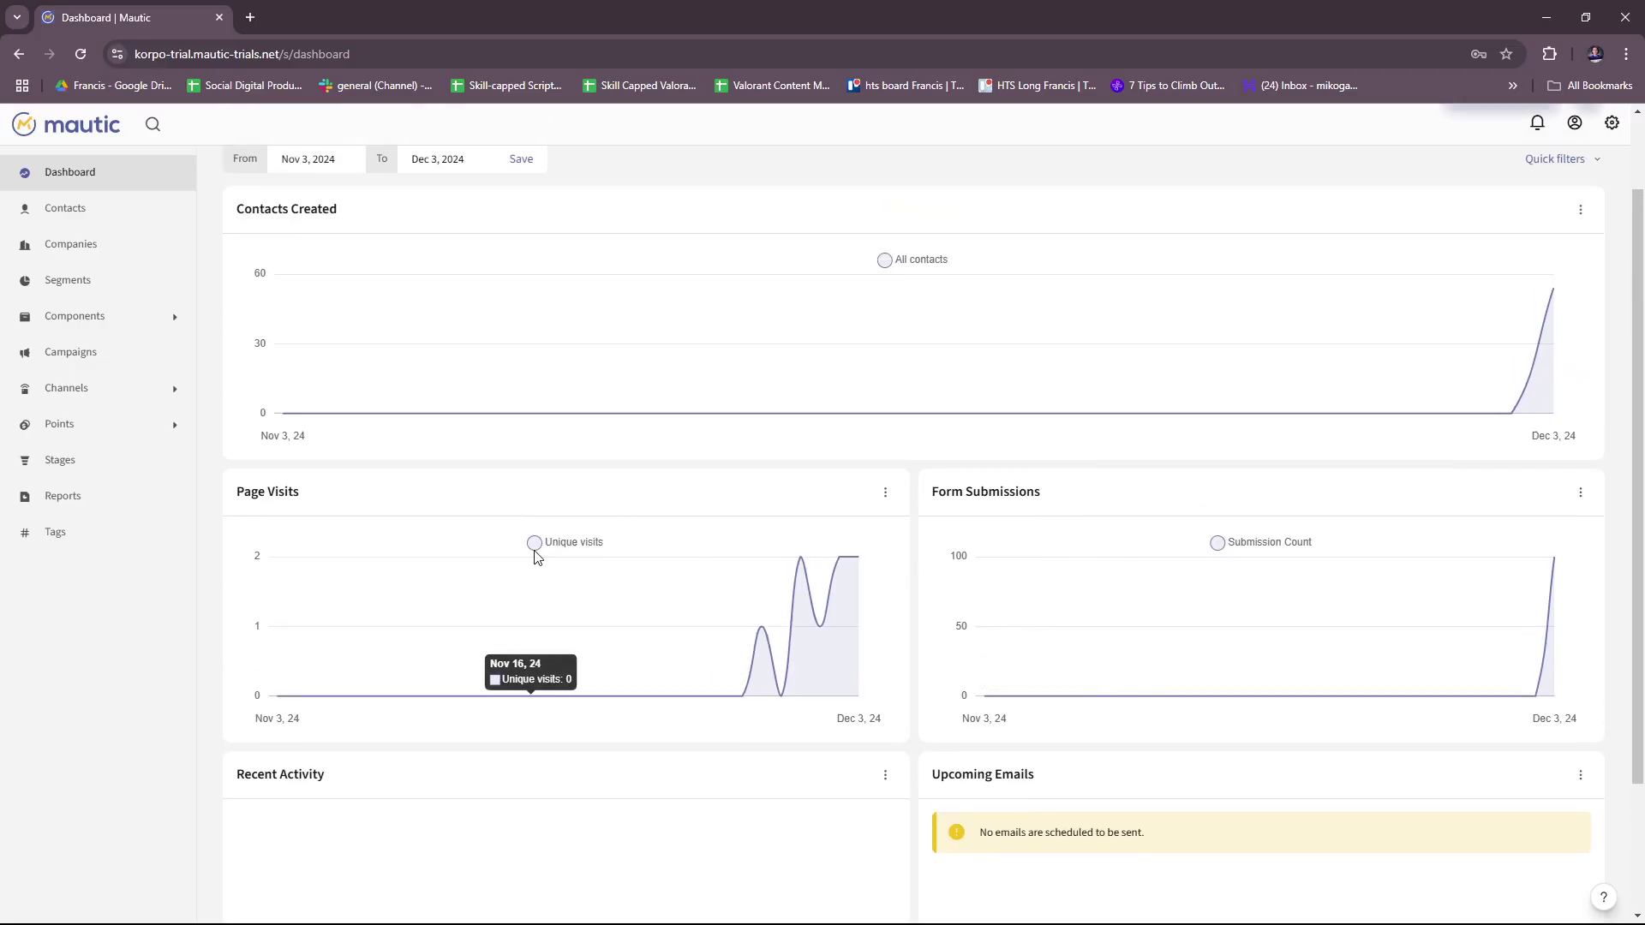
scroll(1025, 467, up, 2)
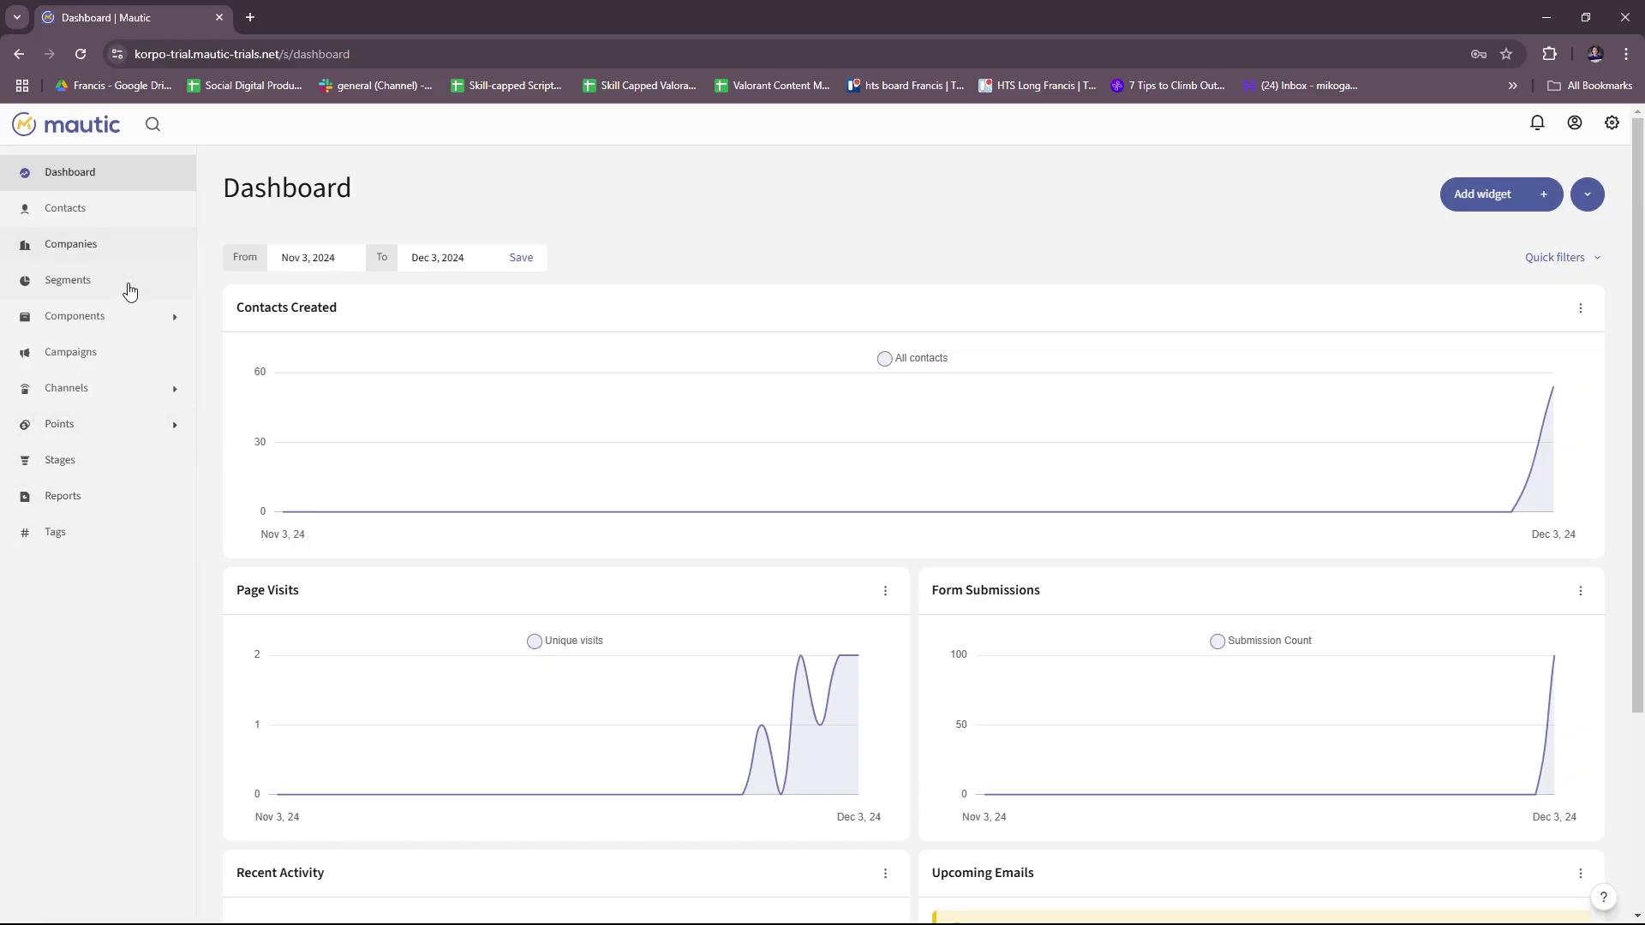
Expand the Points, Components and Channels sidebar sections, then open the Stages page.
click(170, 433)
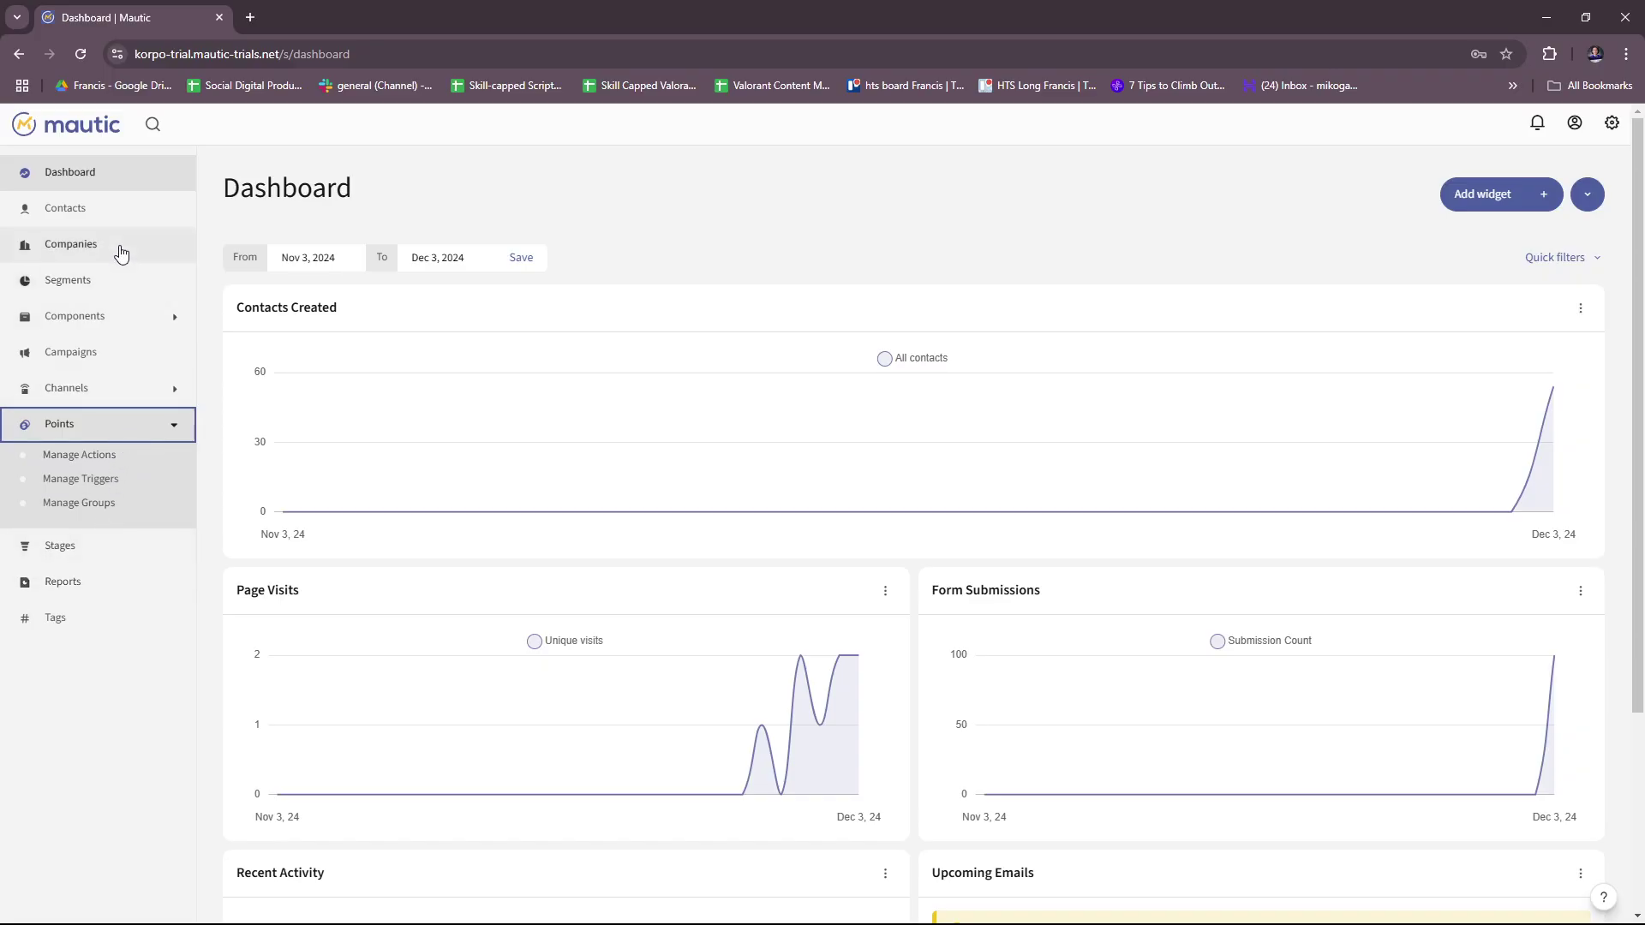
click(161, 326)
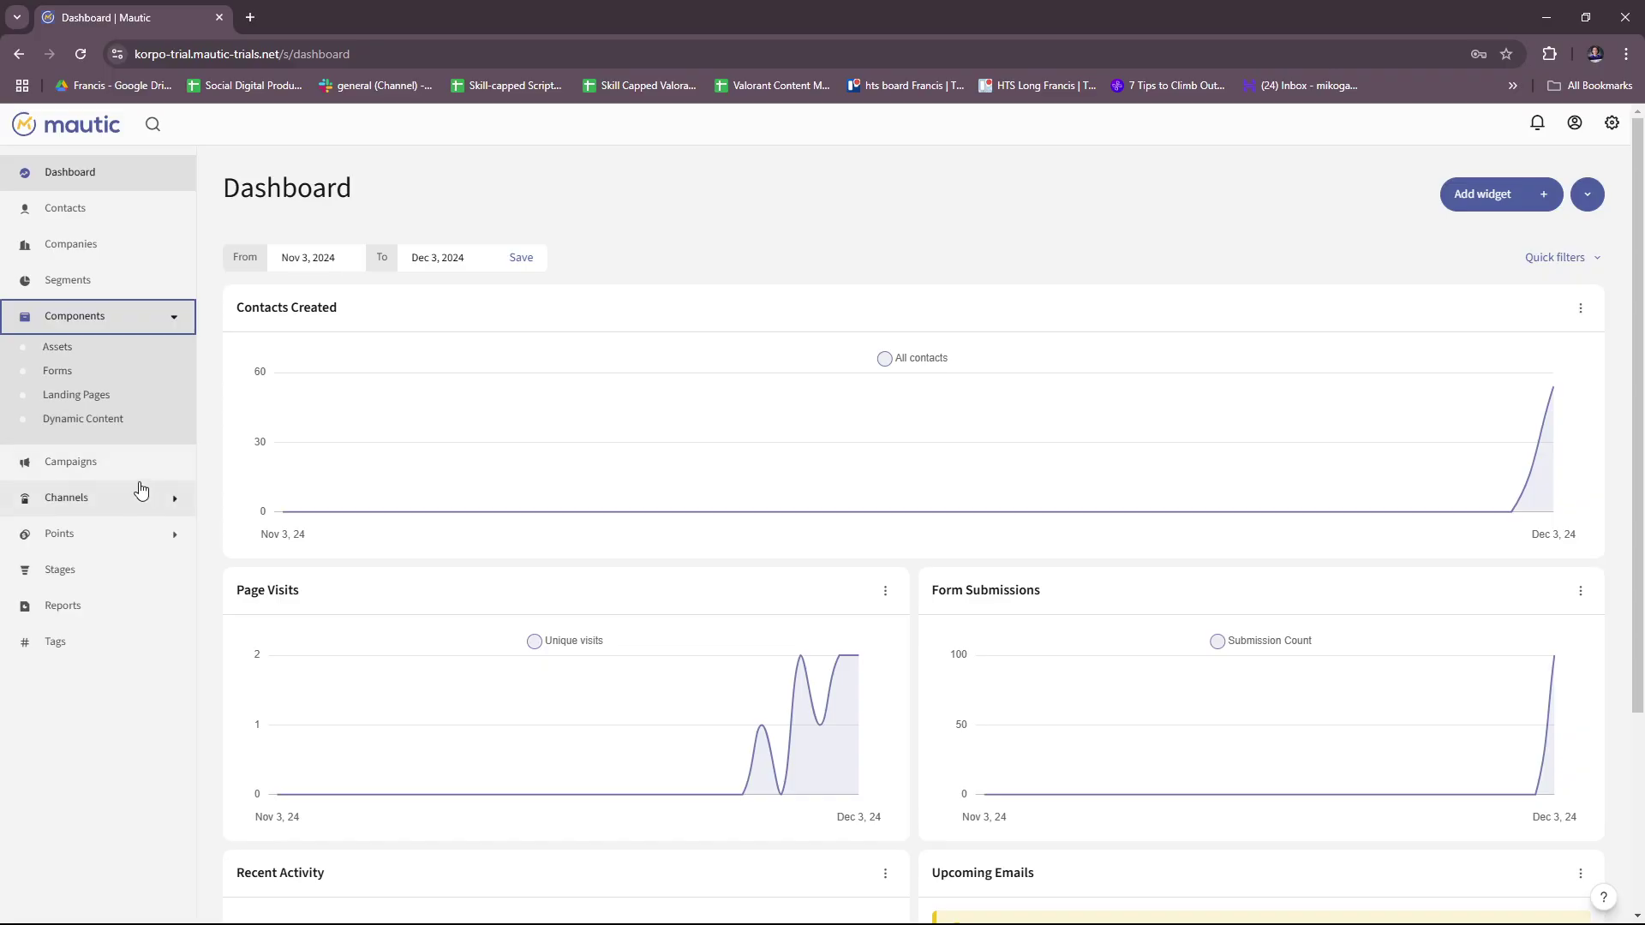
scroll(137, 479, down, 1)
click(135, 498)
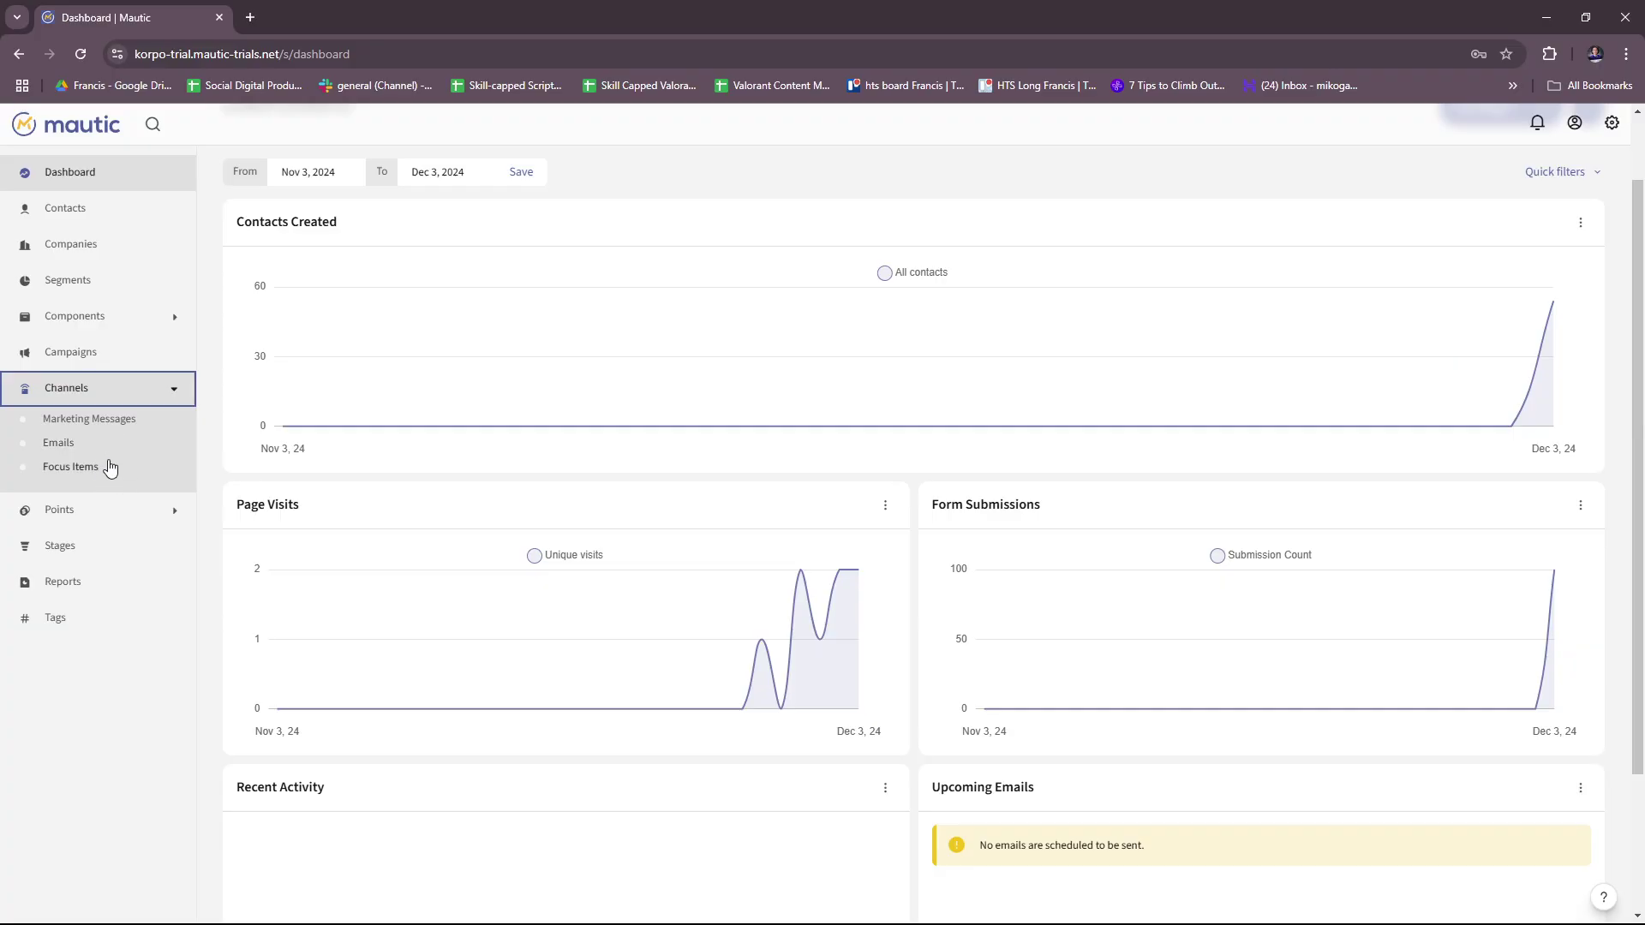
scroll(141, 476, down, 2)
click(147, 512)
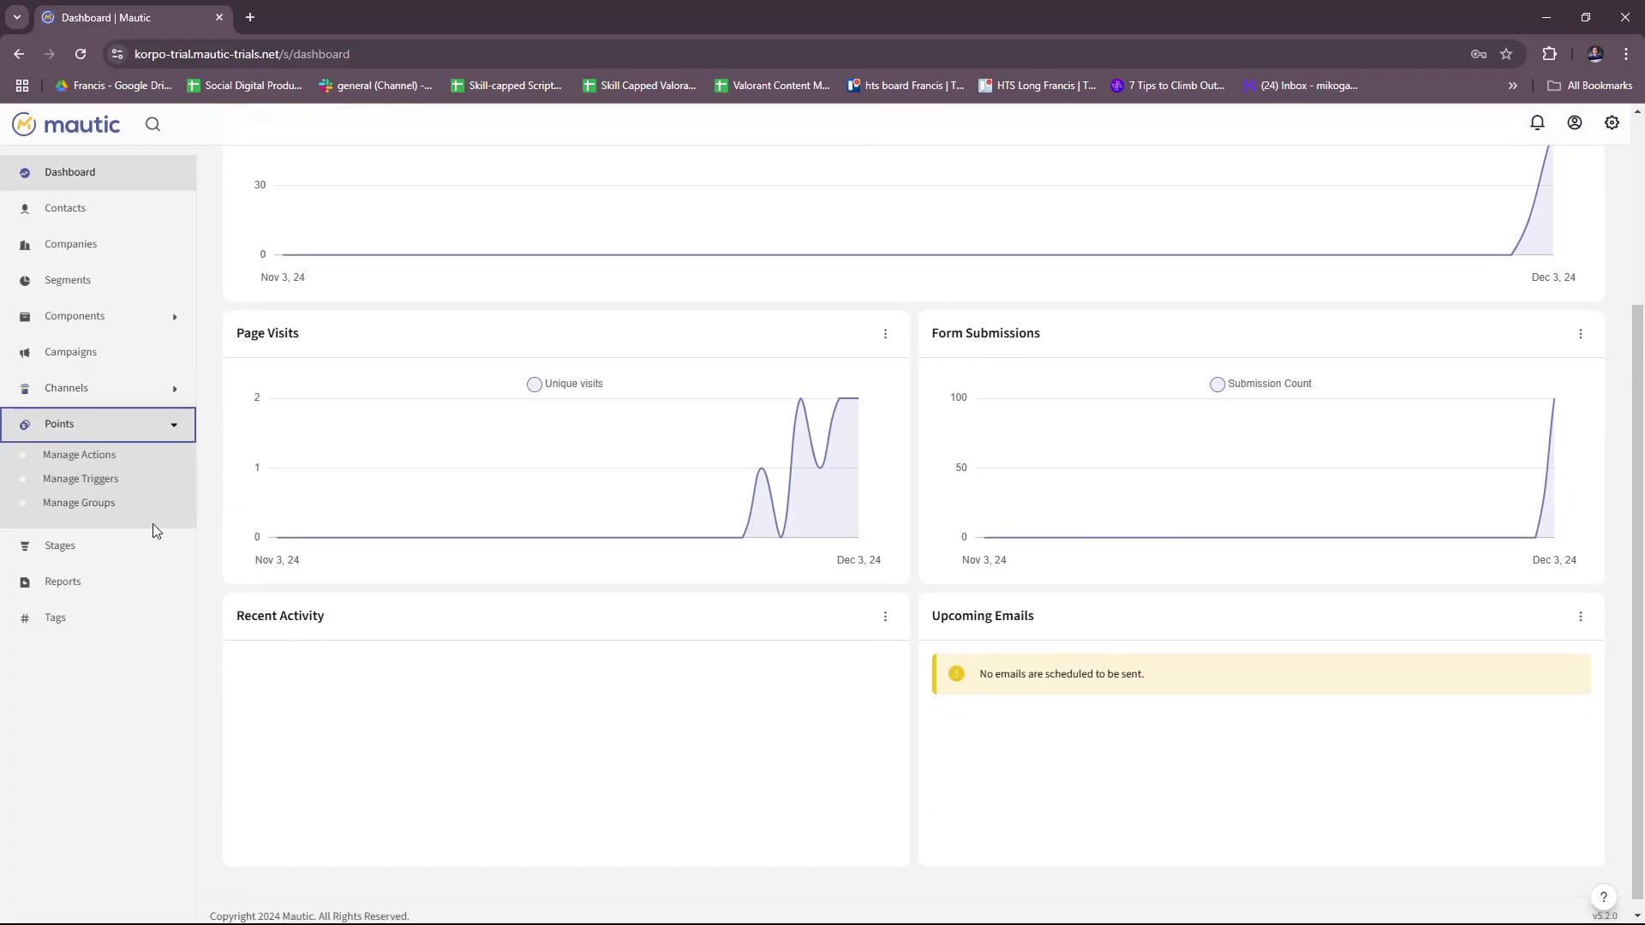
click(118, 548)
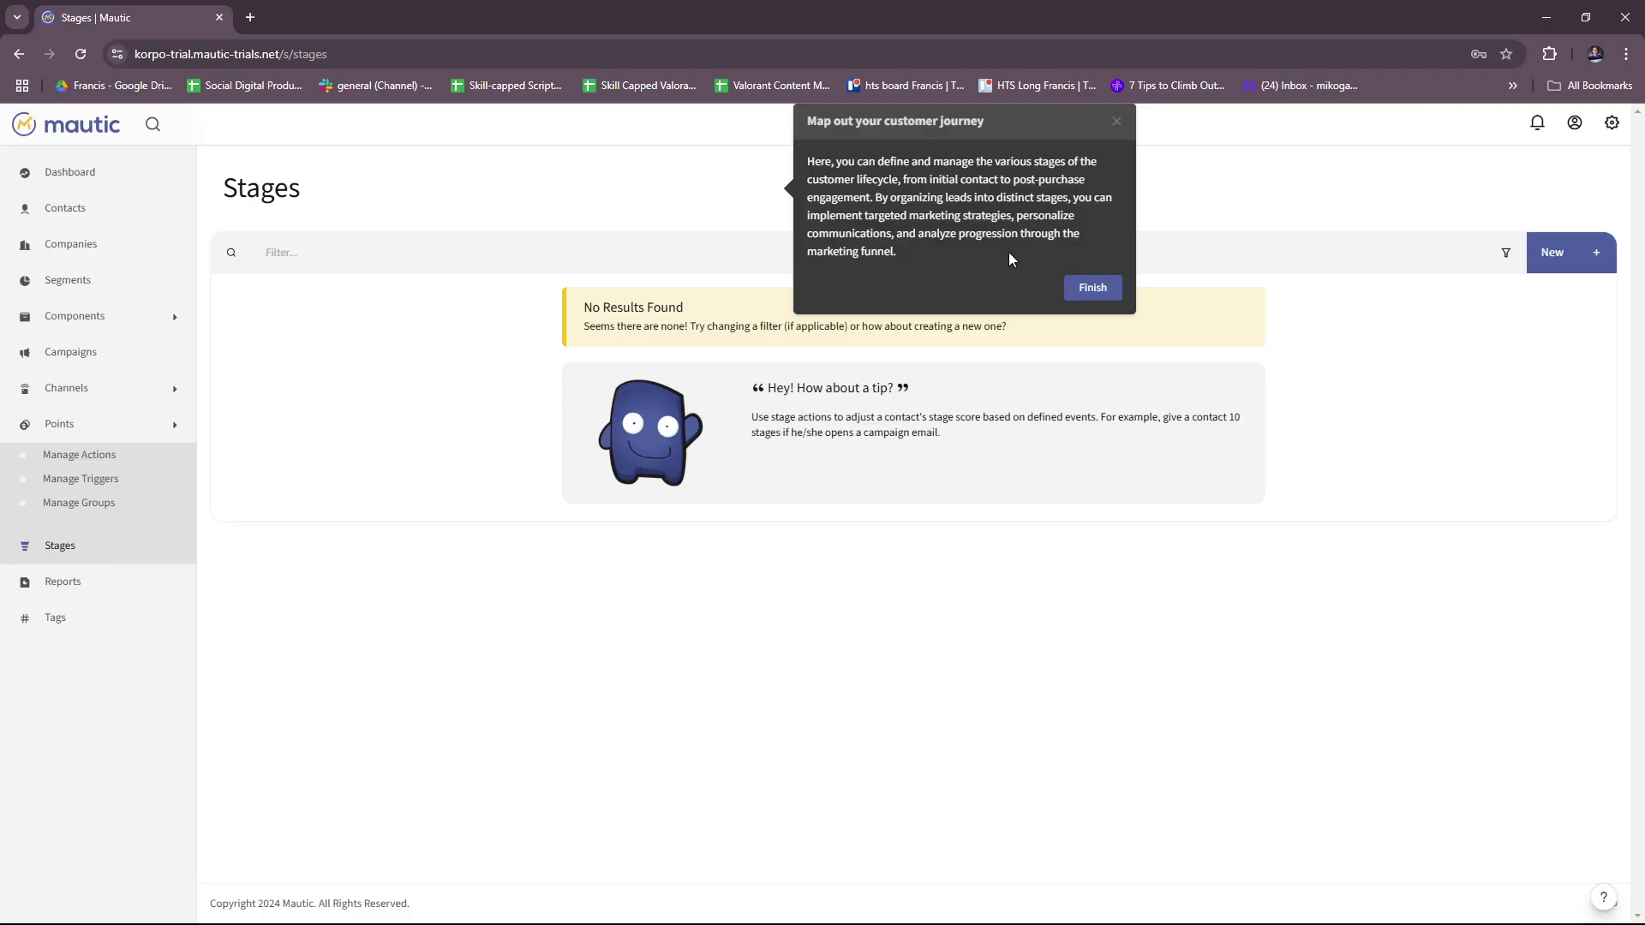
Finish the 'Map out your customer journey' tip on the empty Stages page.
click(1100, 292)
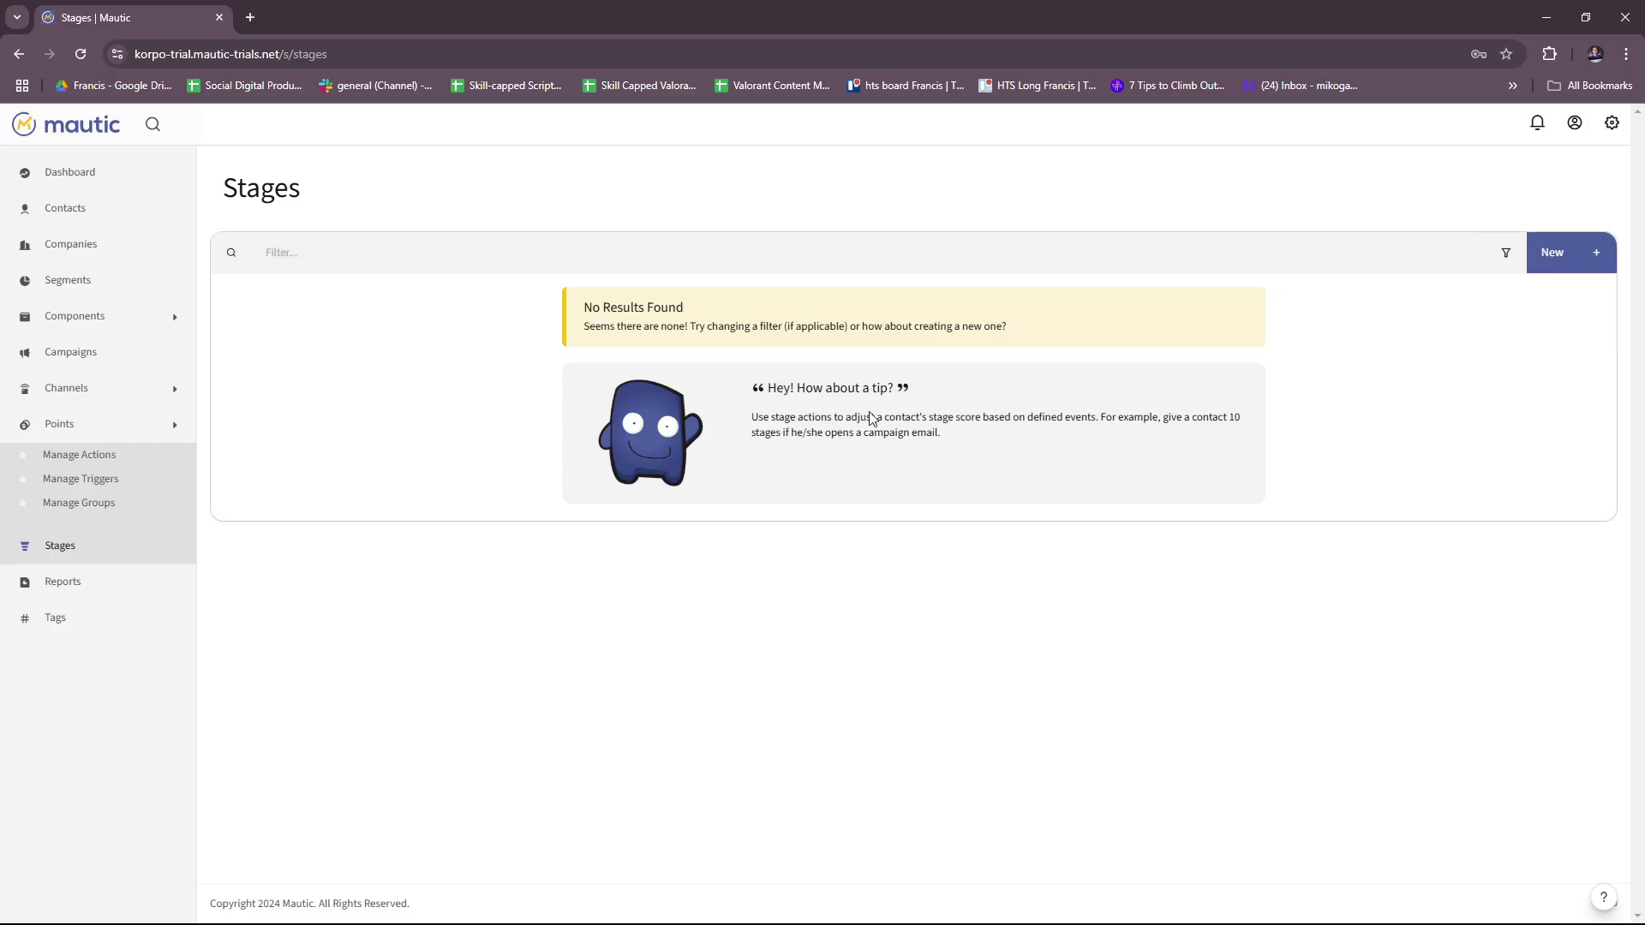
click(1593, 254)
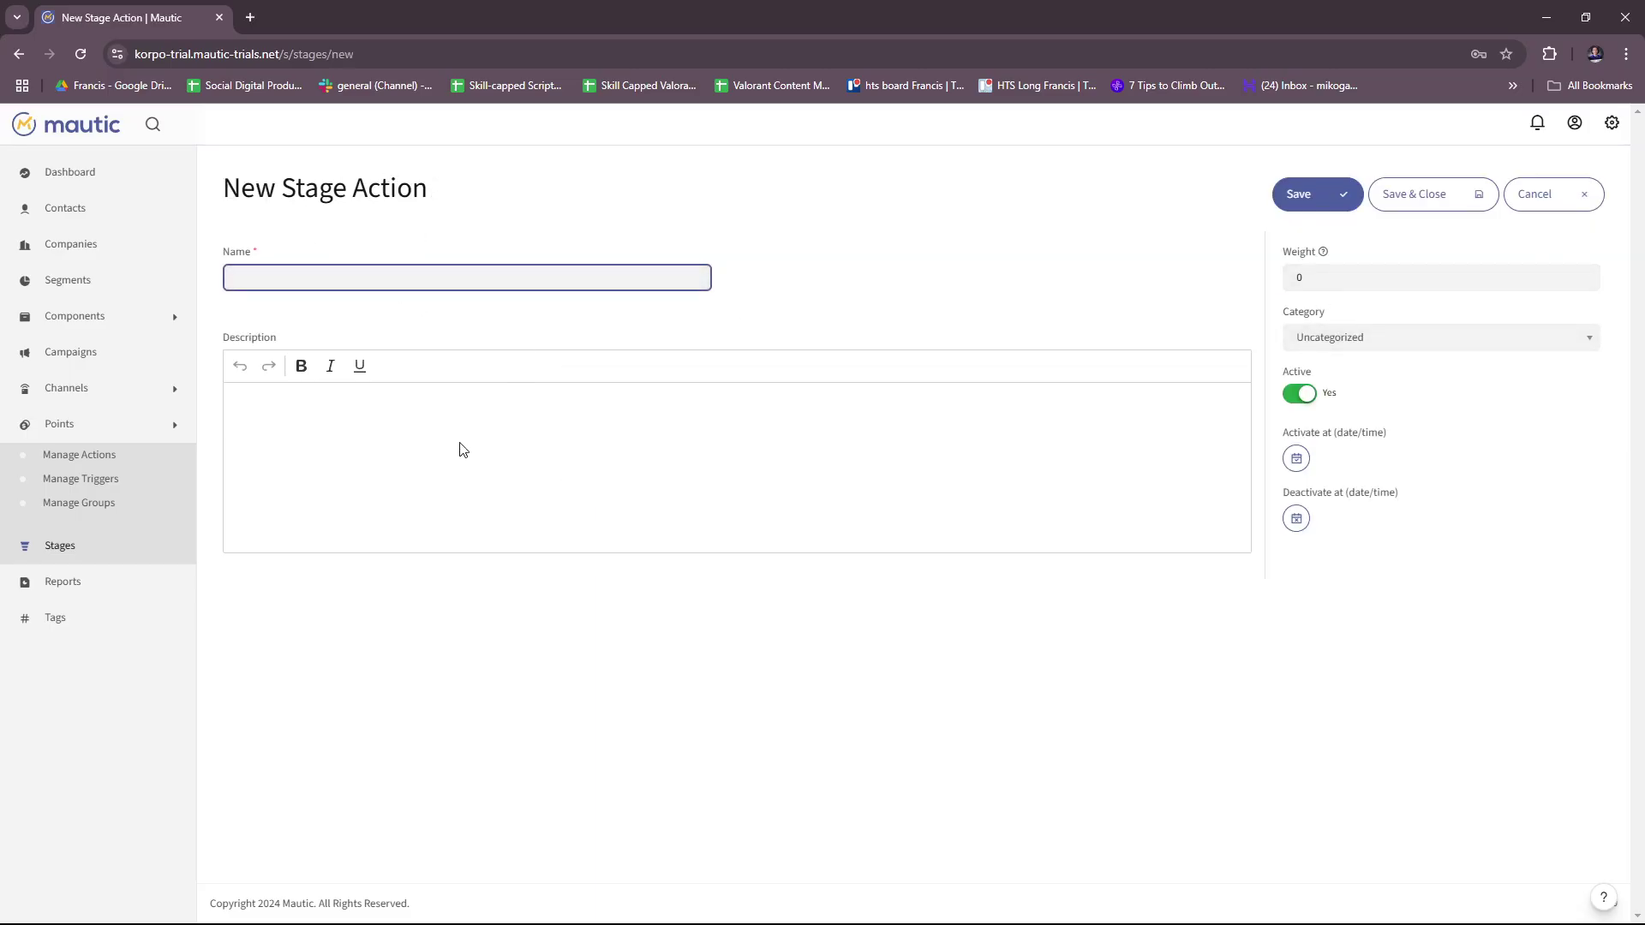
click(356, 413)
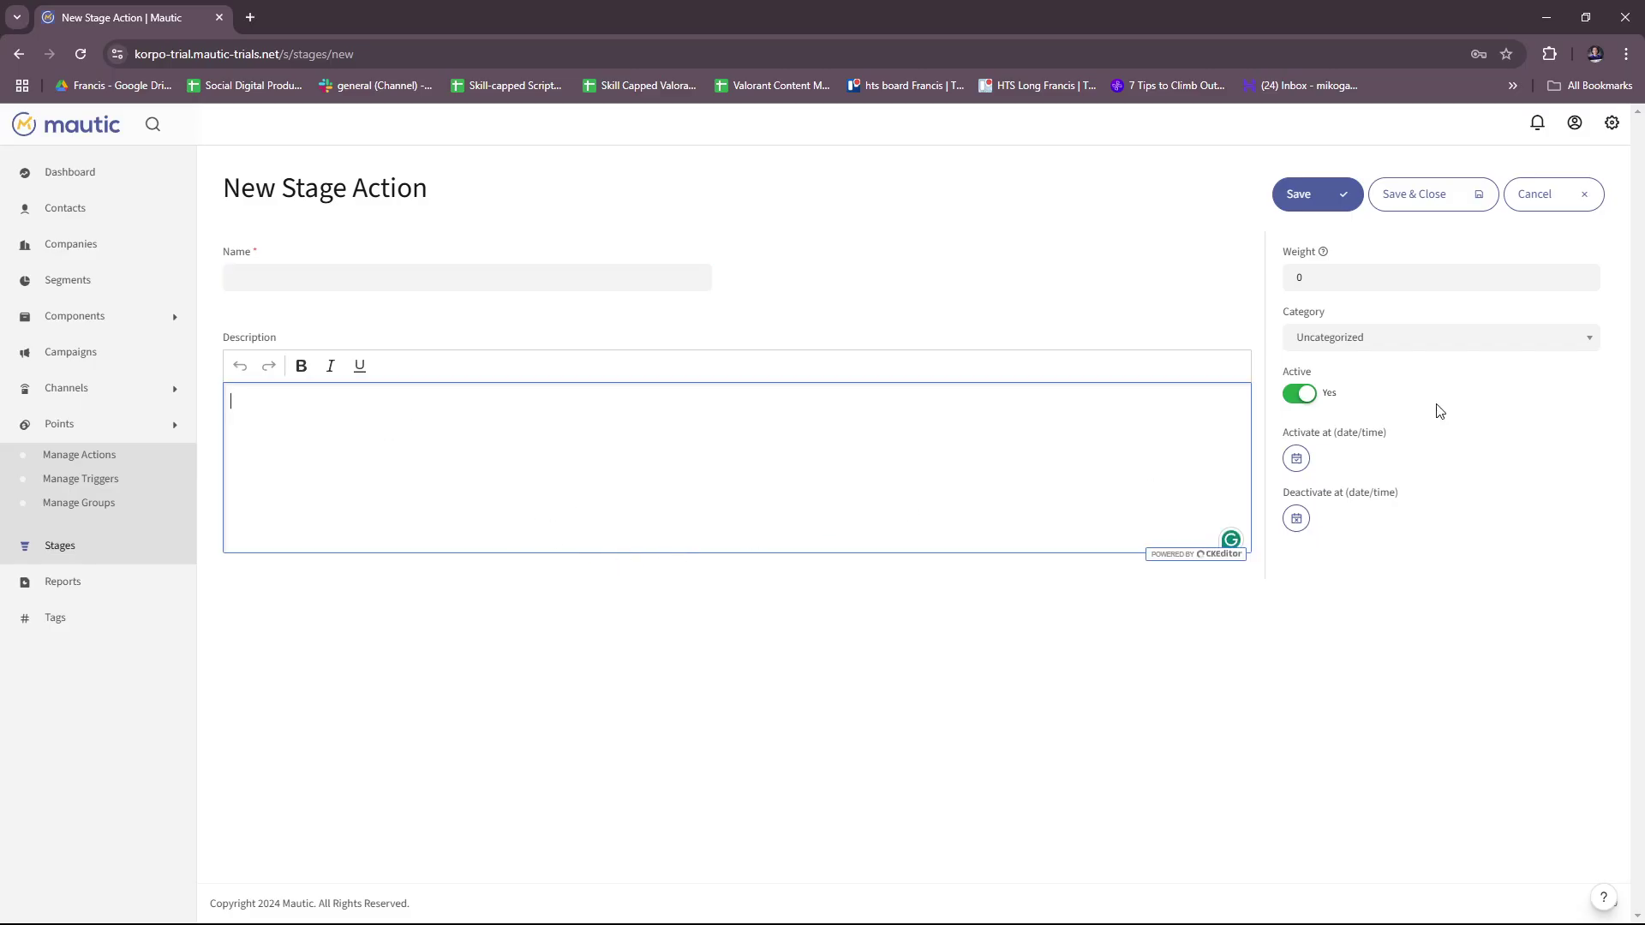
click(1315, 405)
click(1311, 402)
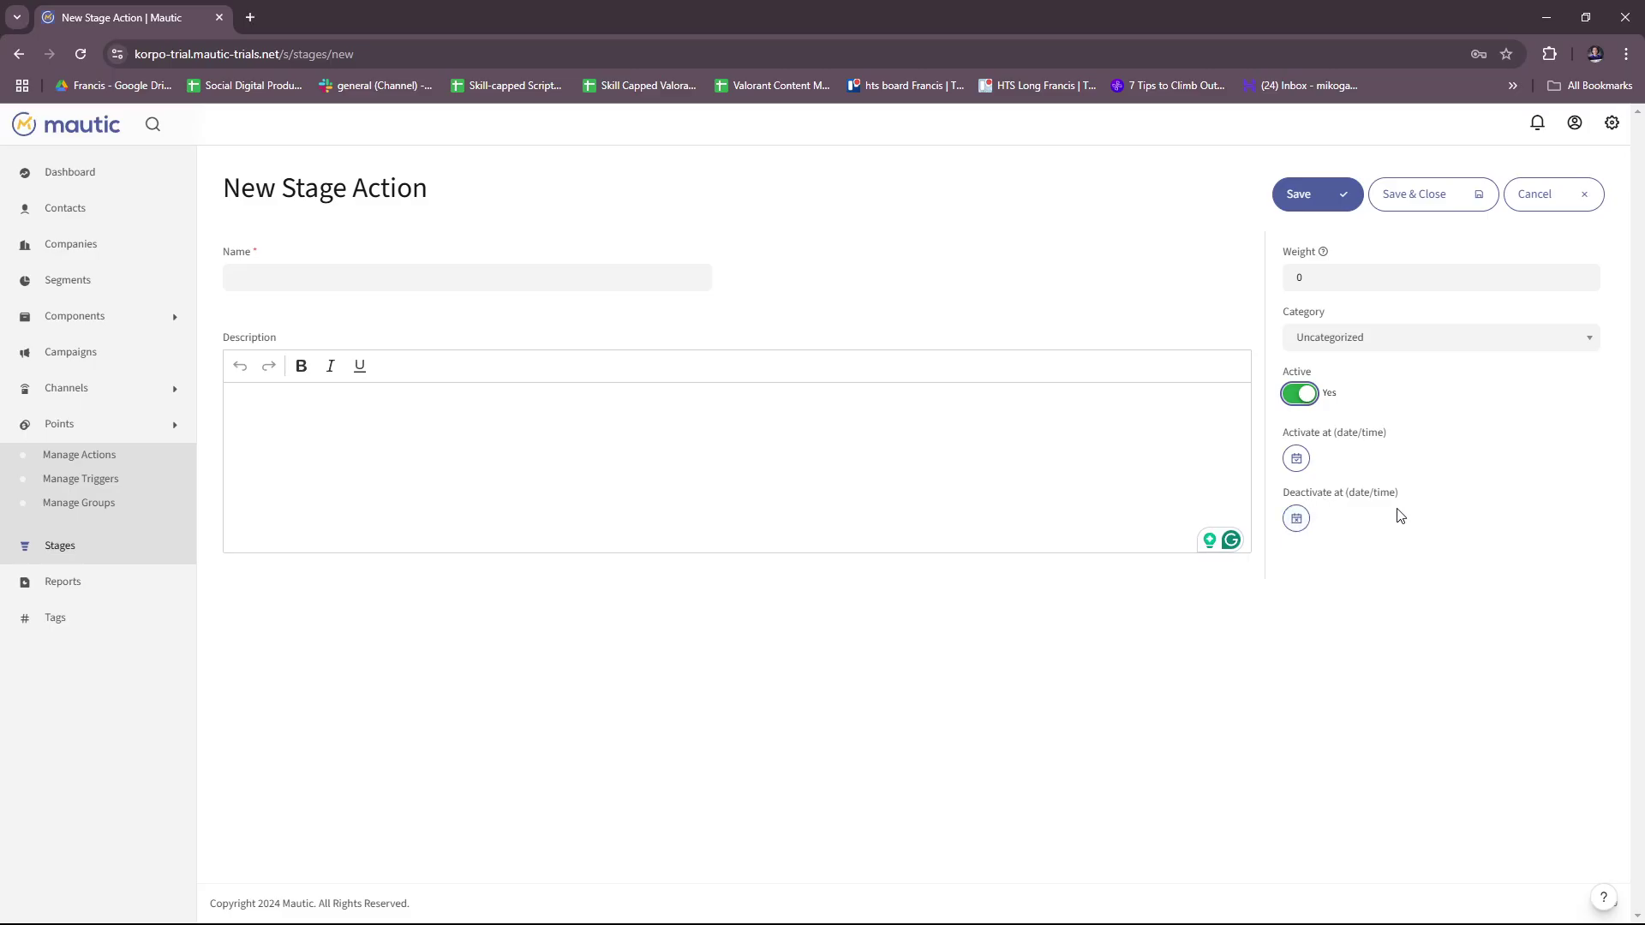
click(1457, 349)
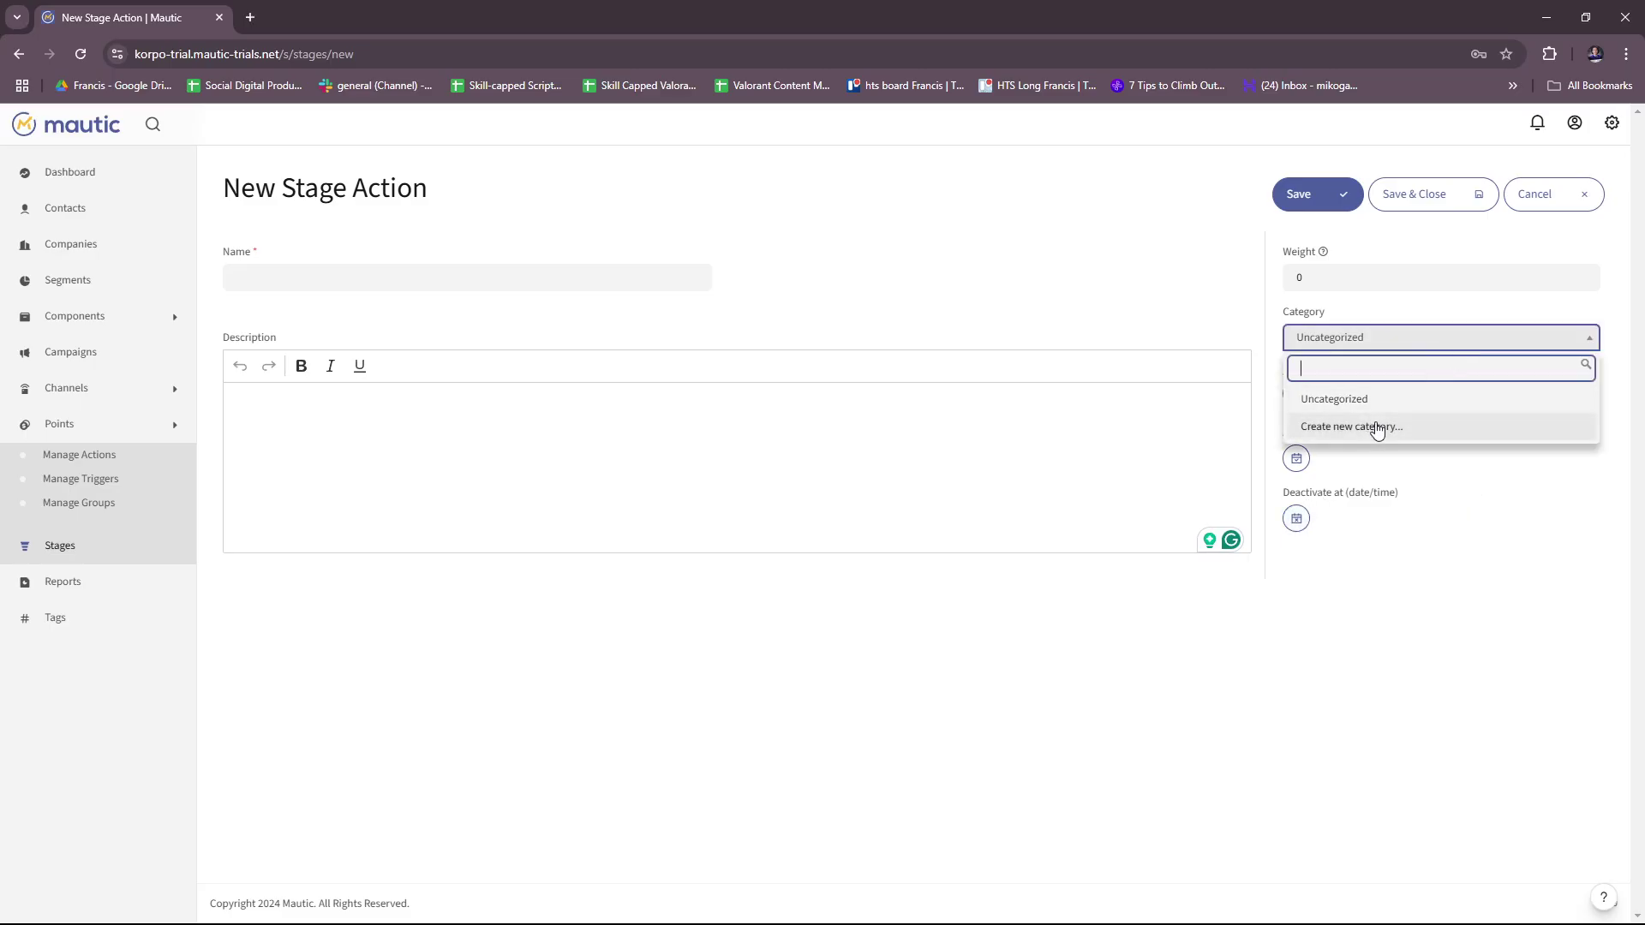
click(1344, 281)
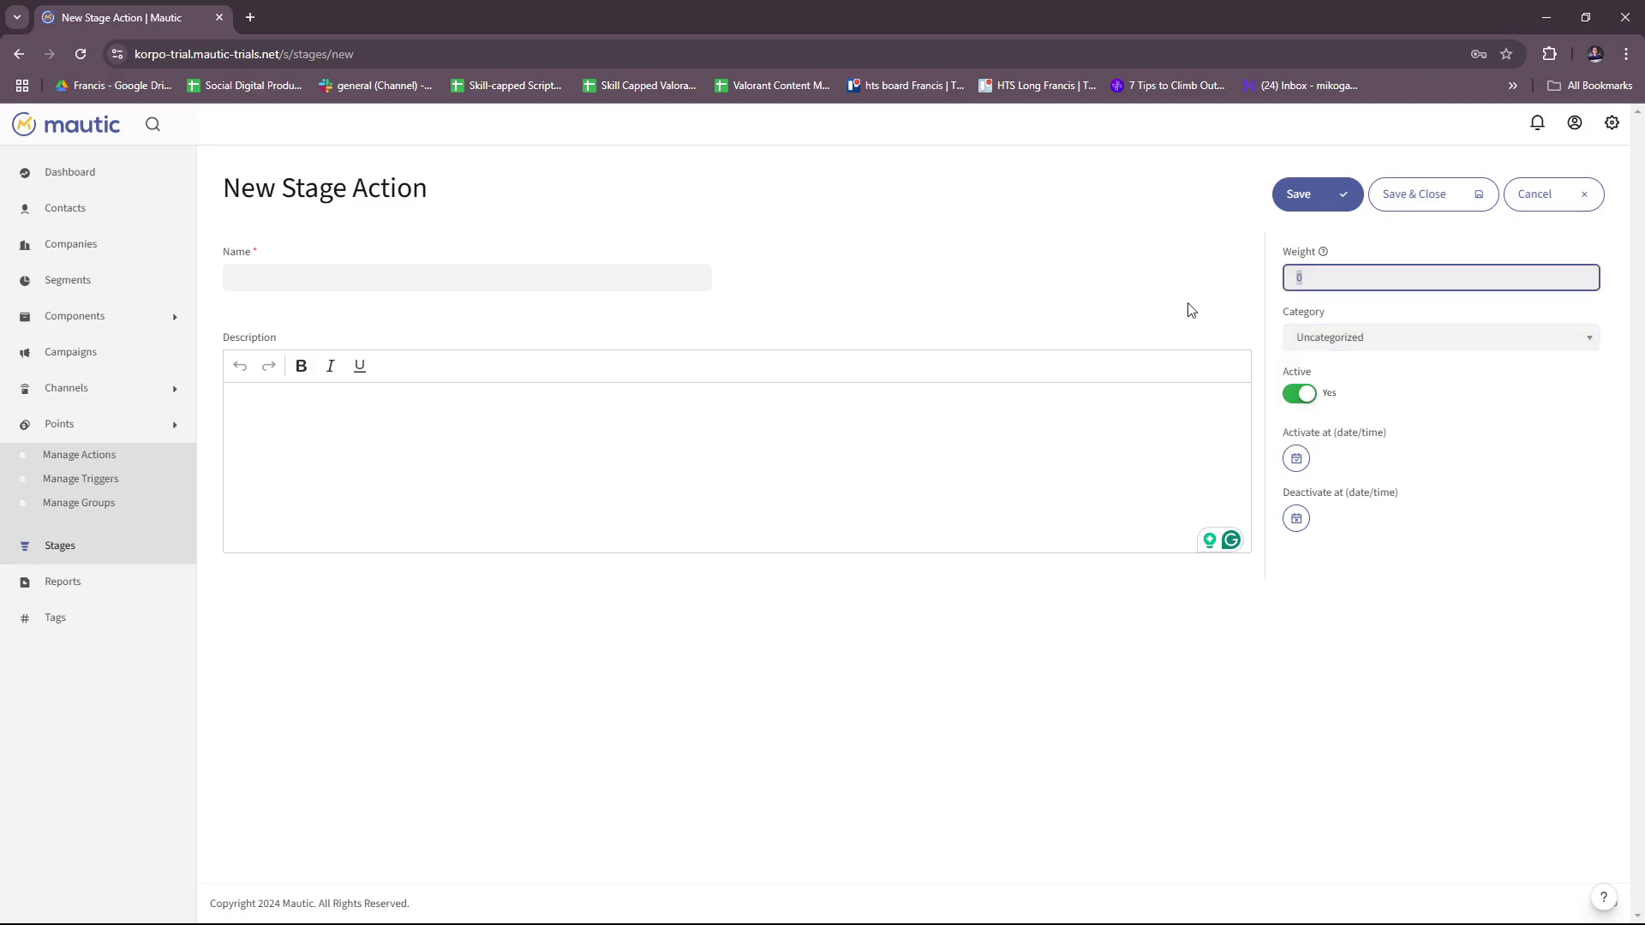
mouse_move(1325, 253)
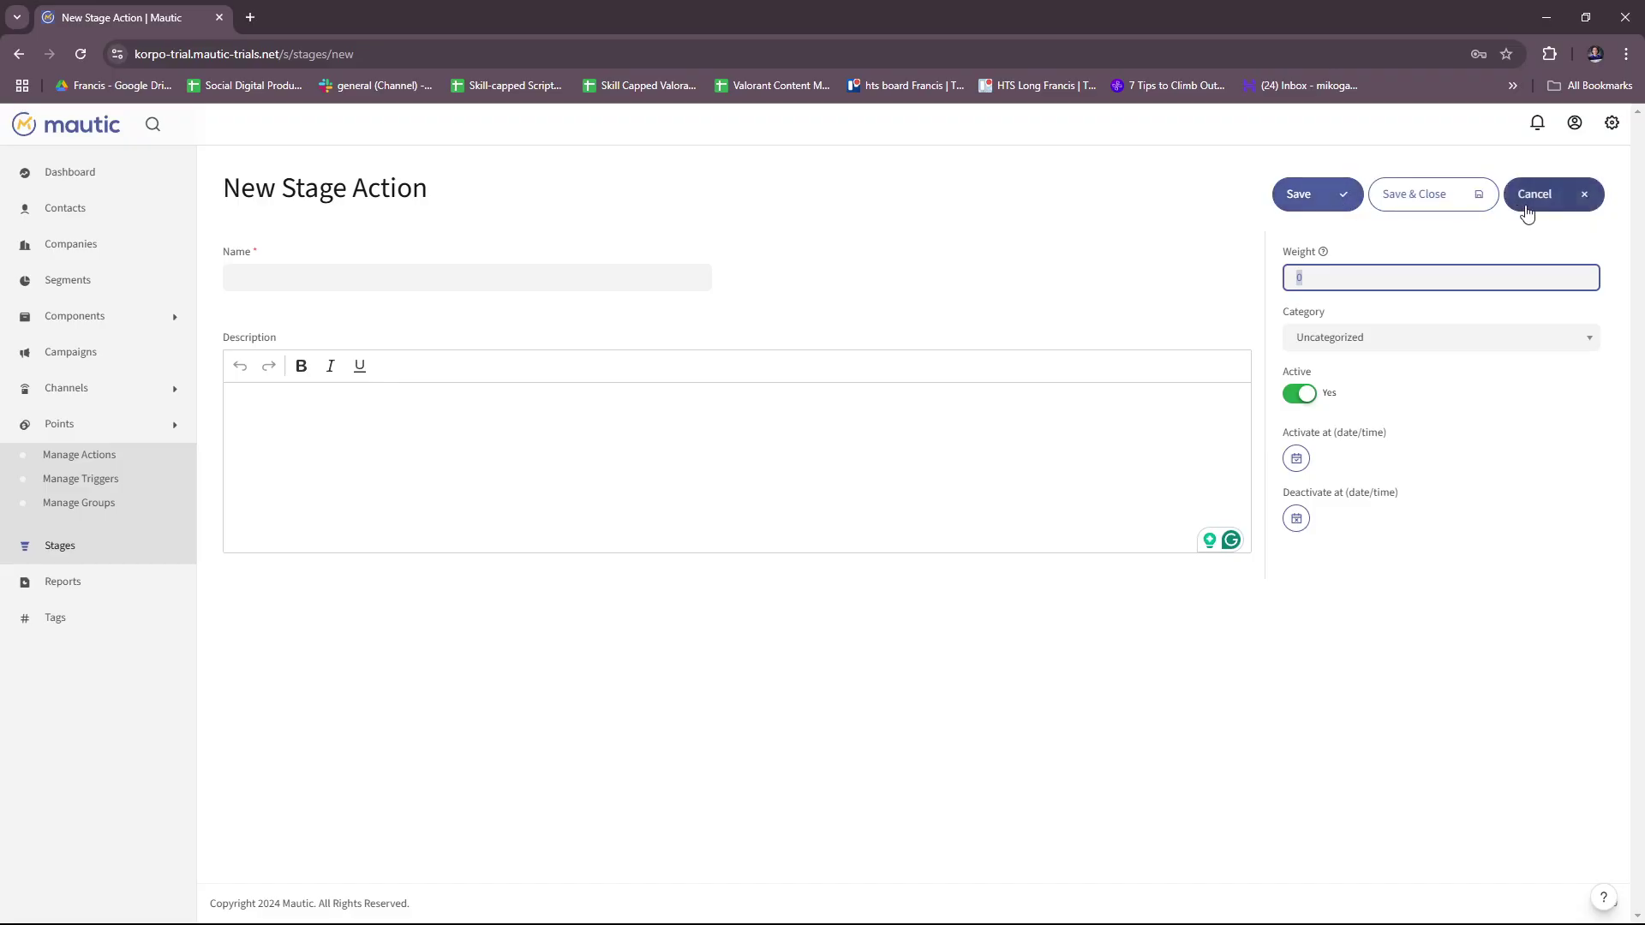
click(1584, 200)
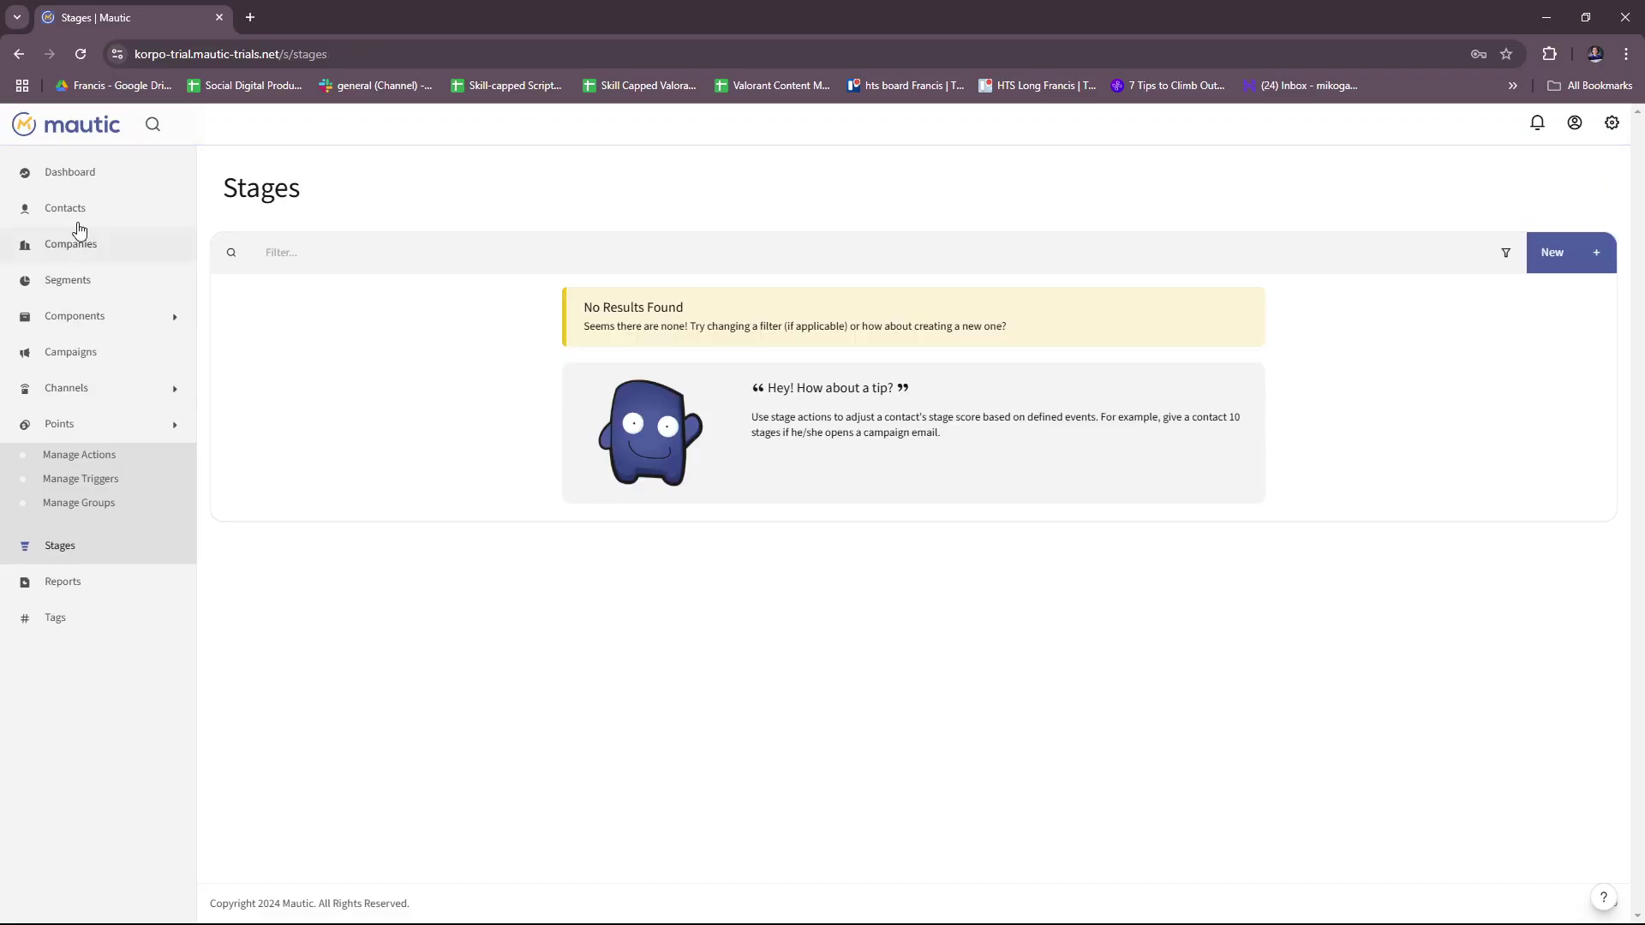
Go from the Dashboard to the Contacts list and click through both tour tips.
click(89, 176)
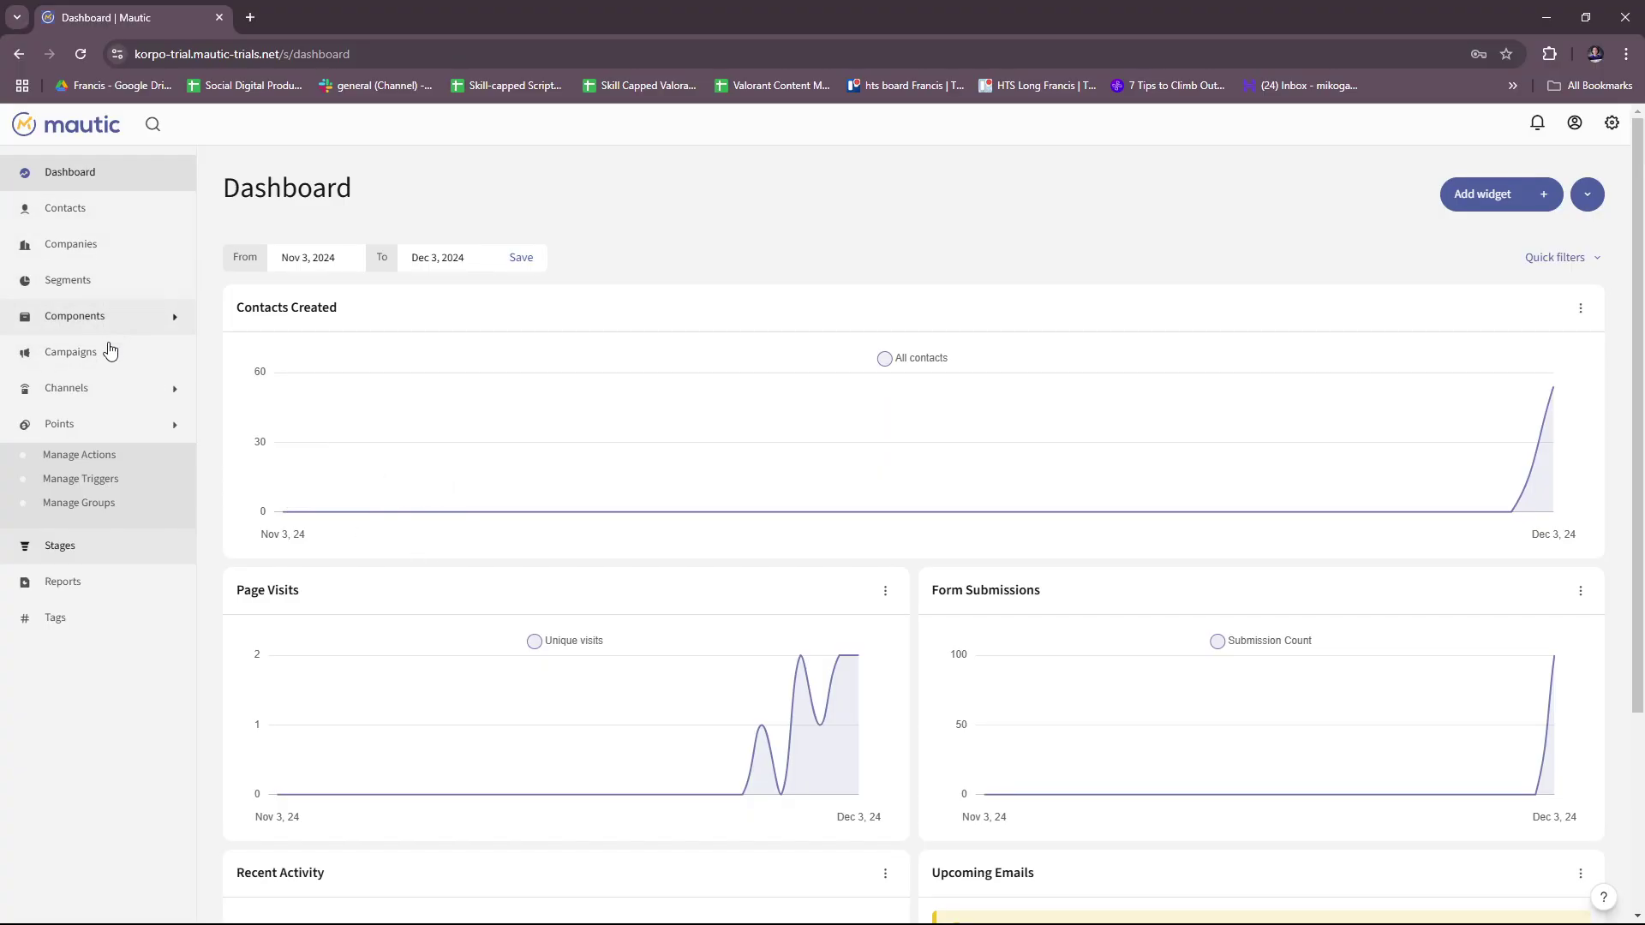
click(99, 214)
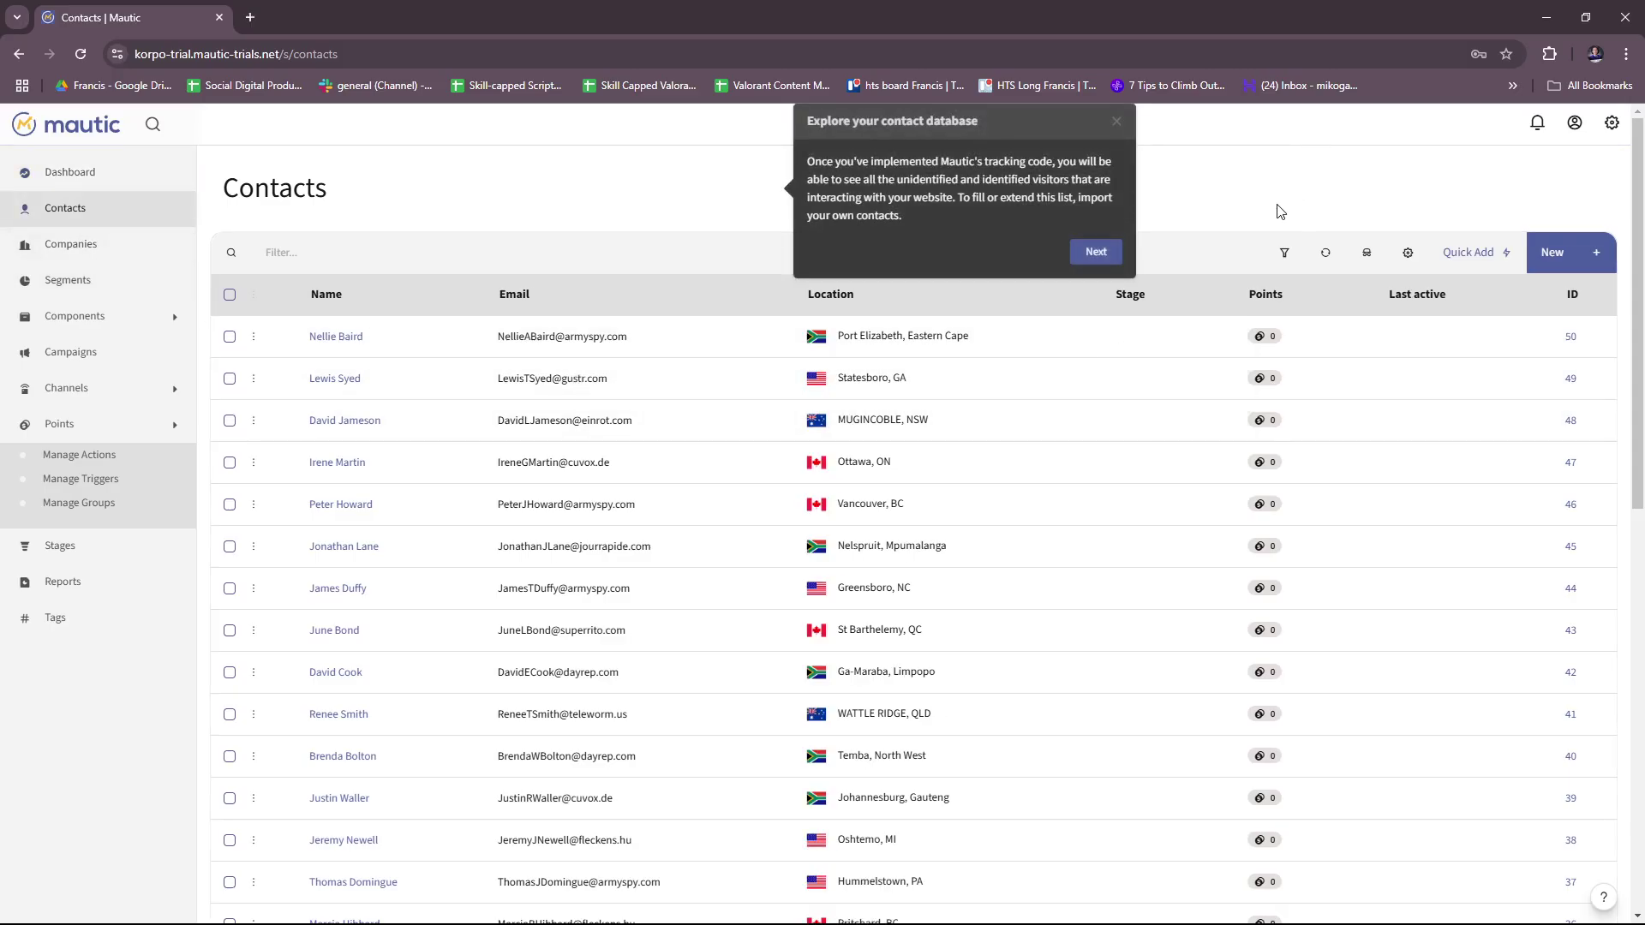
scroll(789, 536, down, 7)
scroll(789, 537, up, 7)
click(1095, 251)
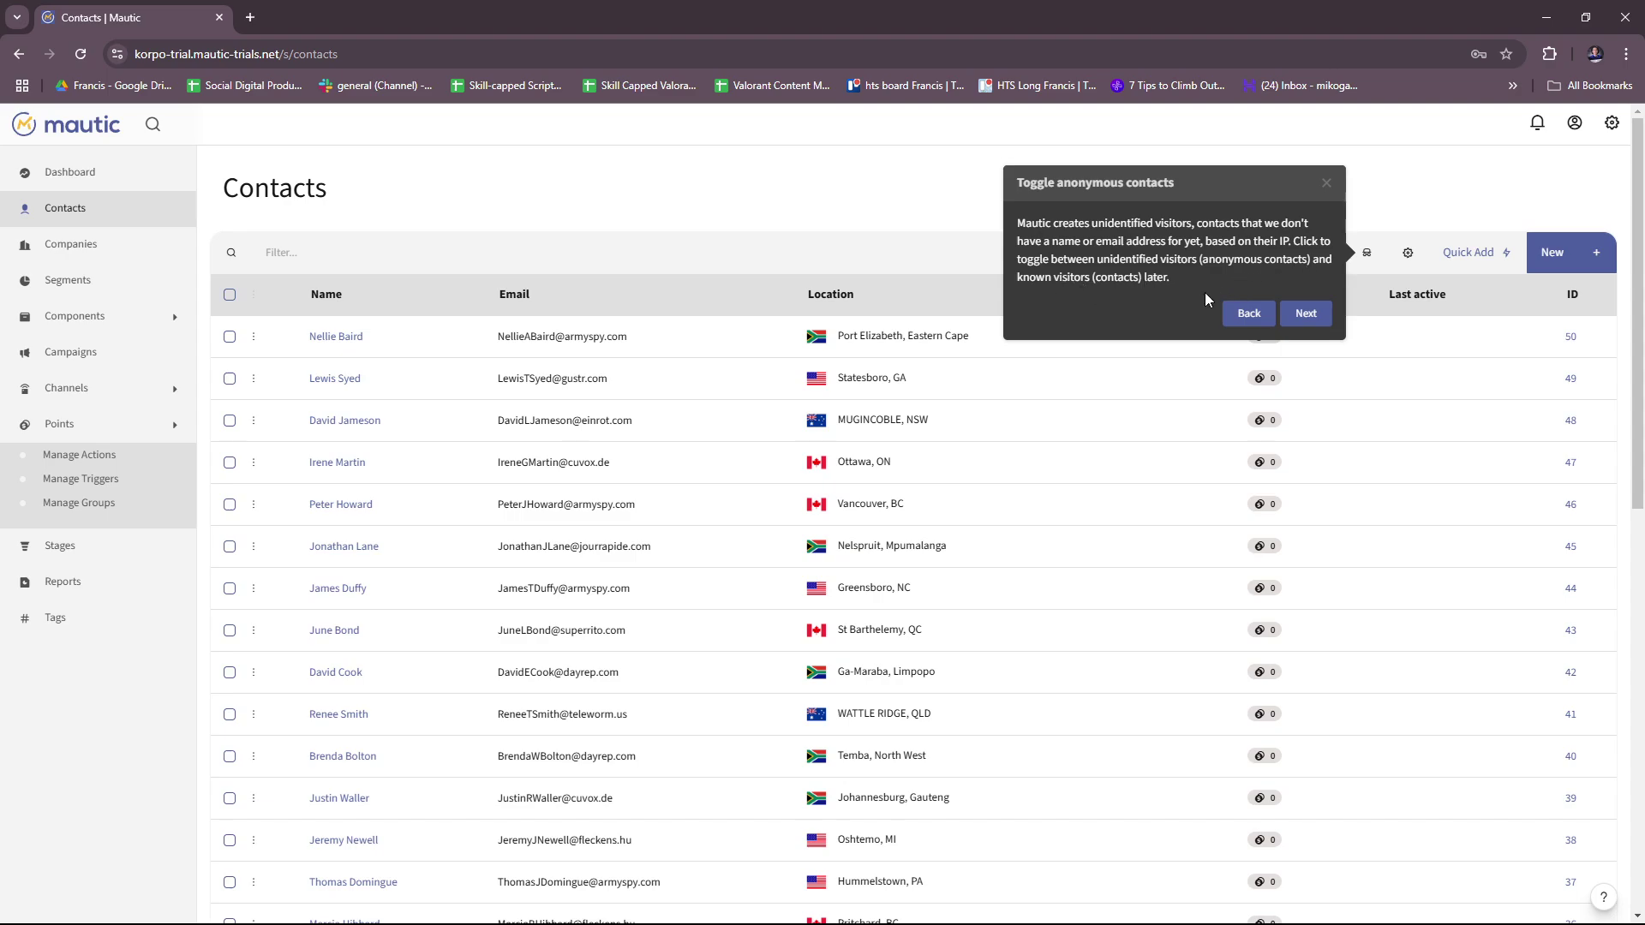
click(1306, 313)
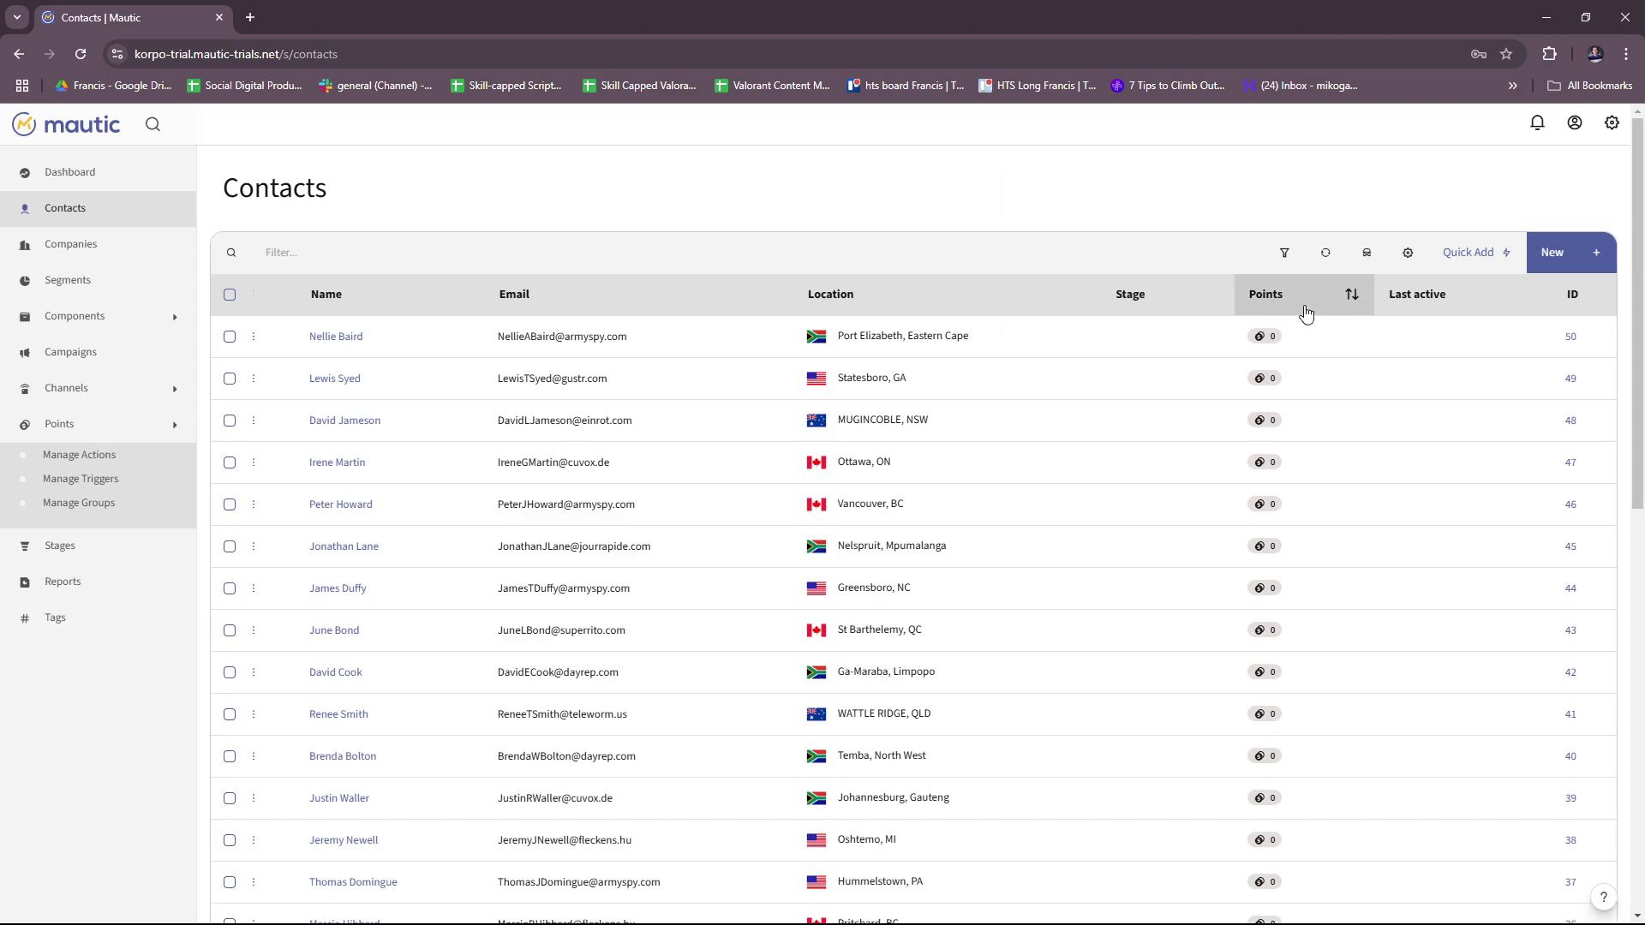
click(1367, 255)
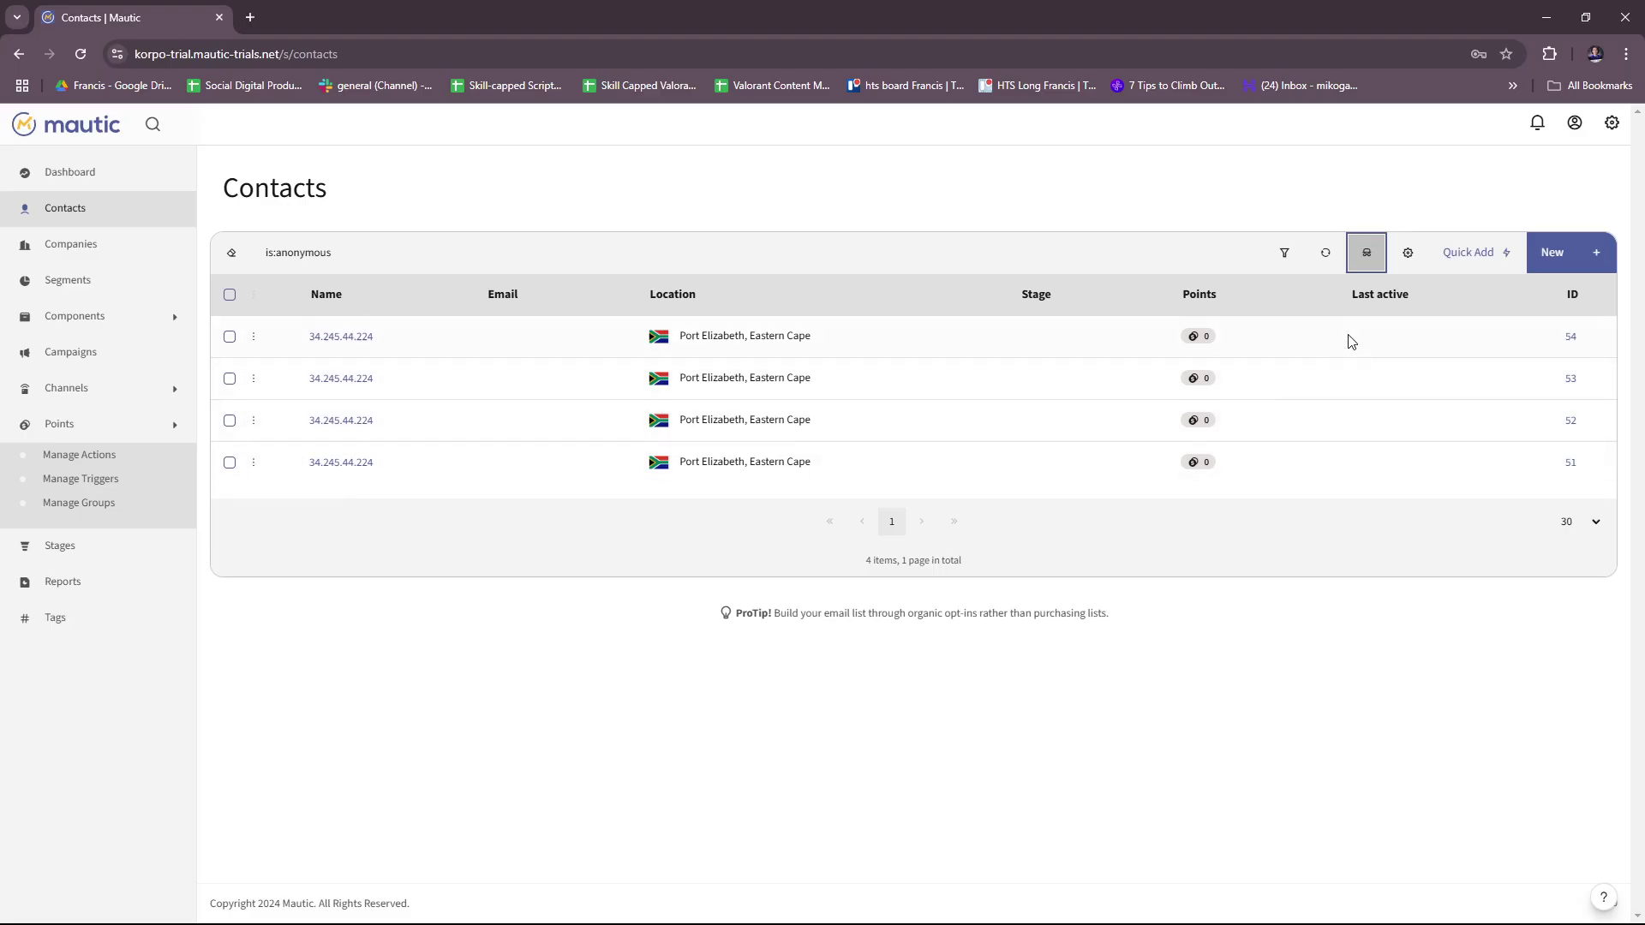
click(1368, 251)
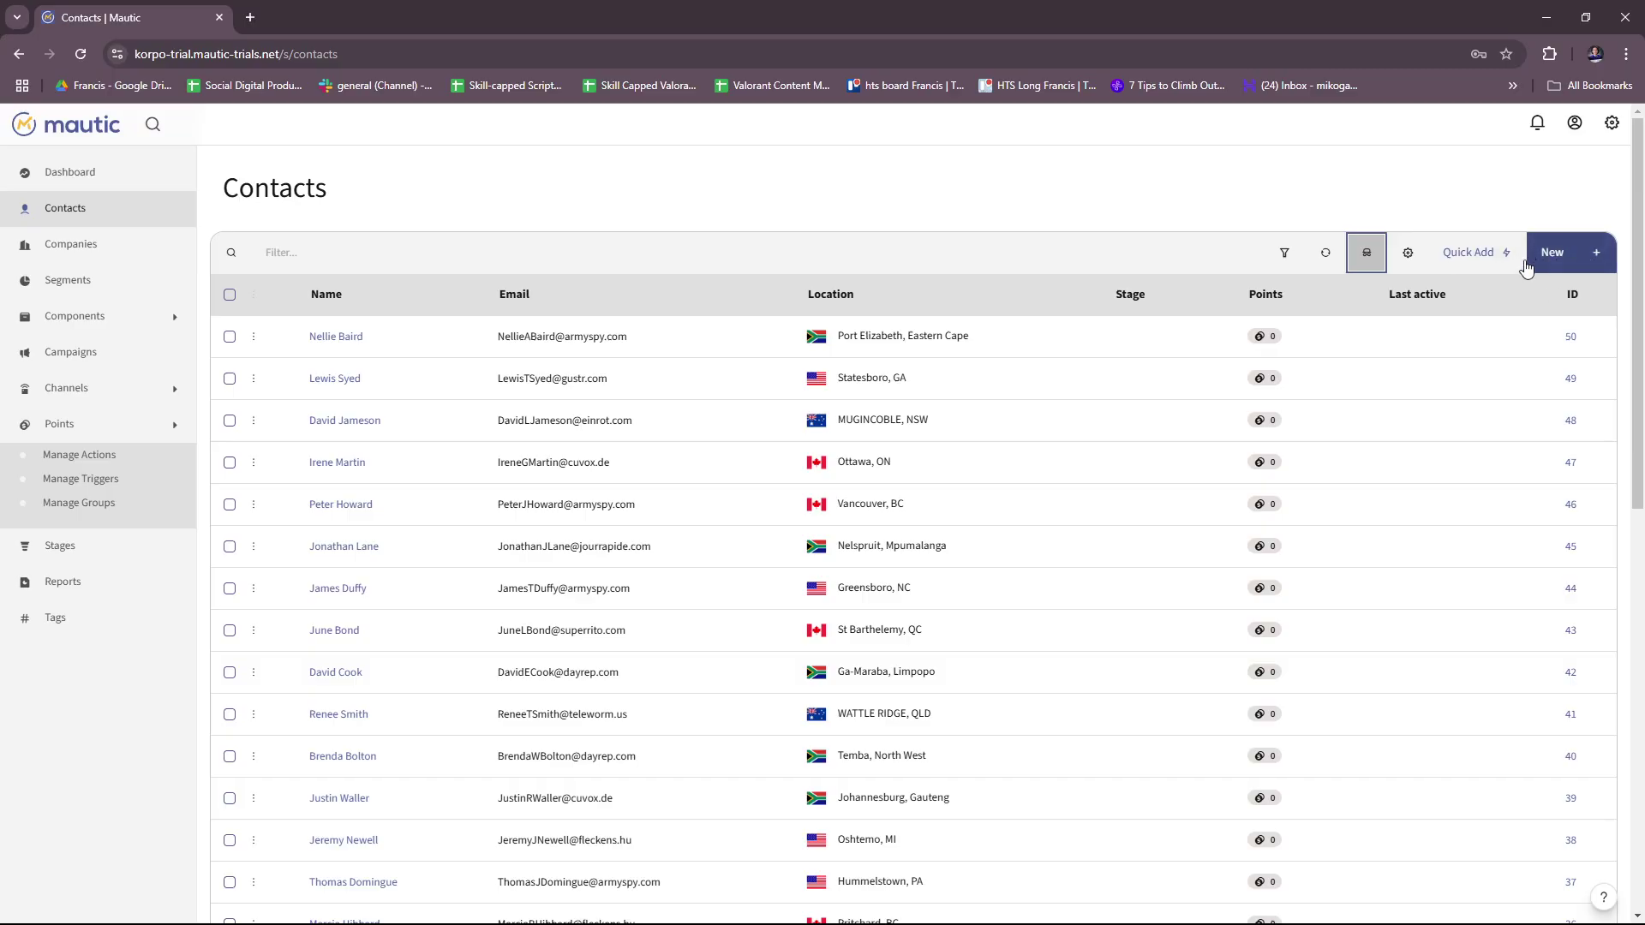
click(1603, 259)
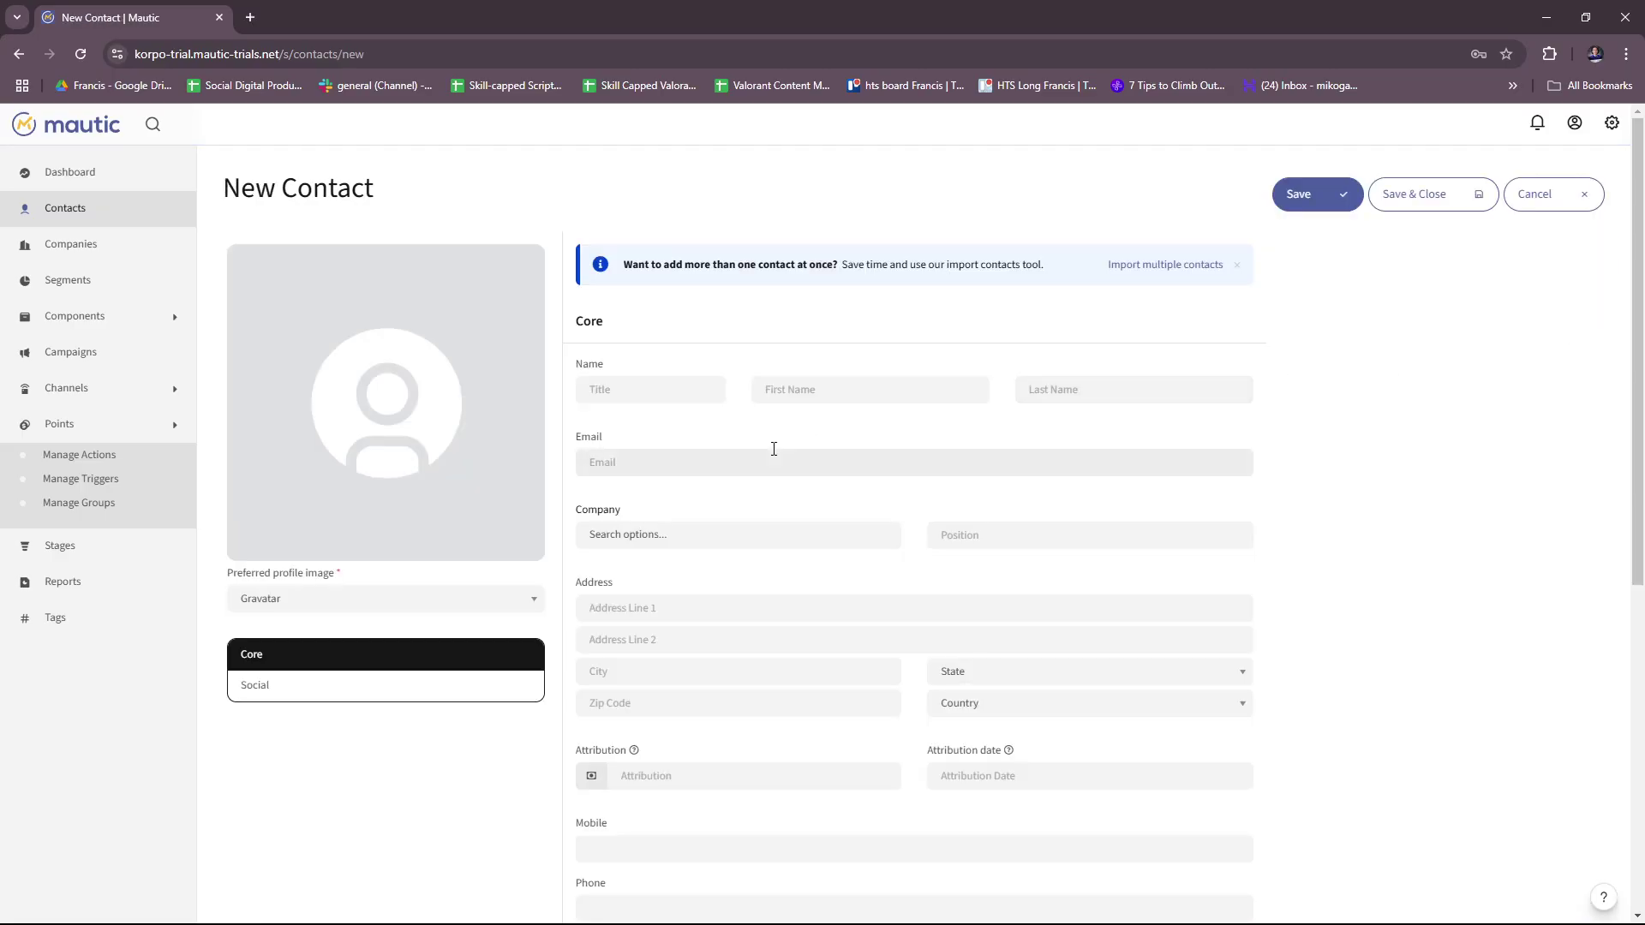
scroll(325, 511, down, 1)
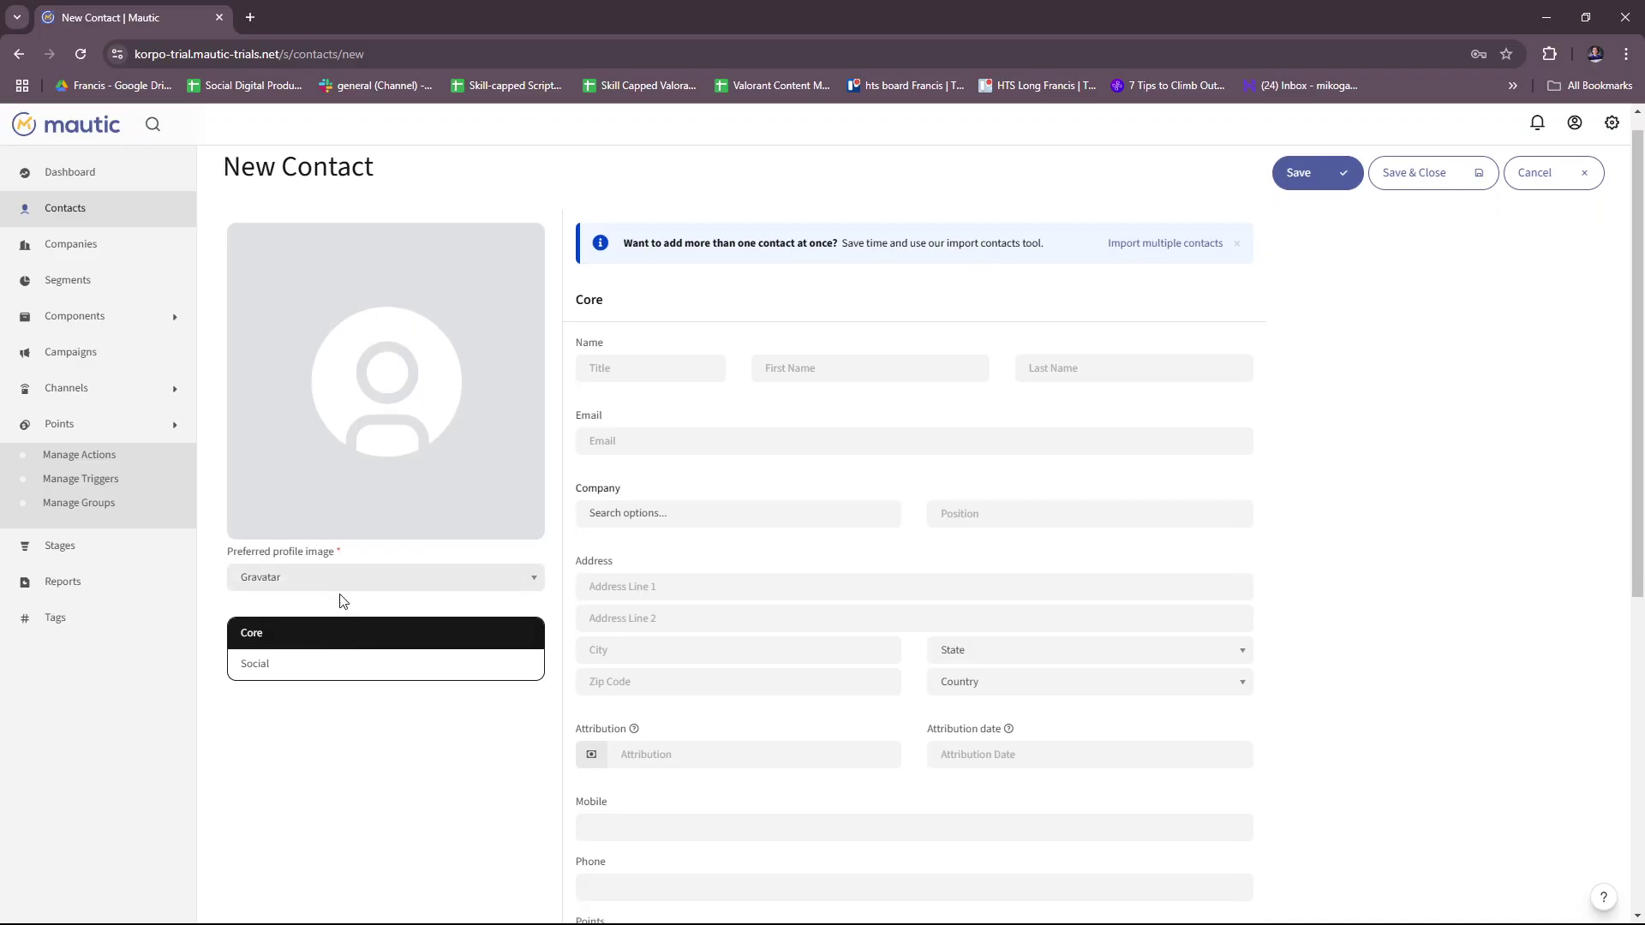
scroll(423, 393, up, 1)
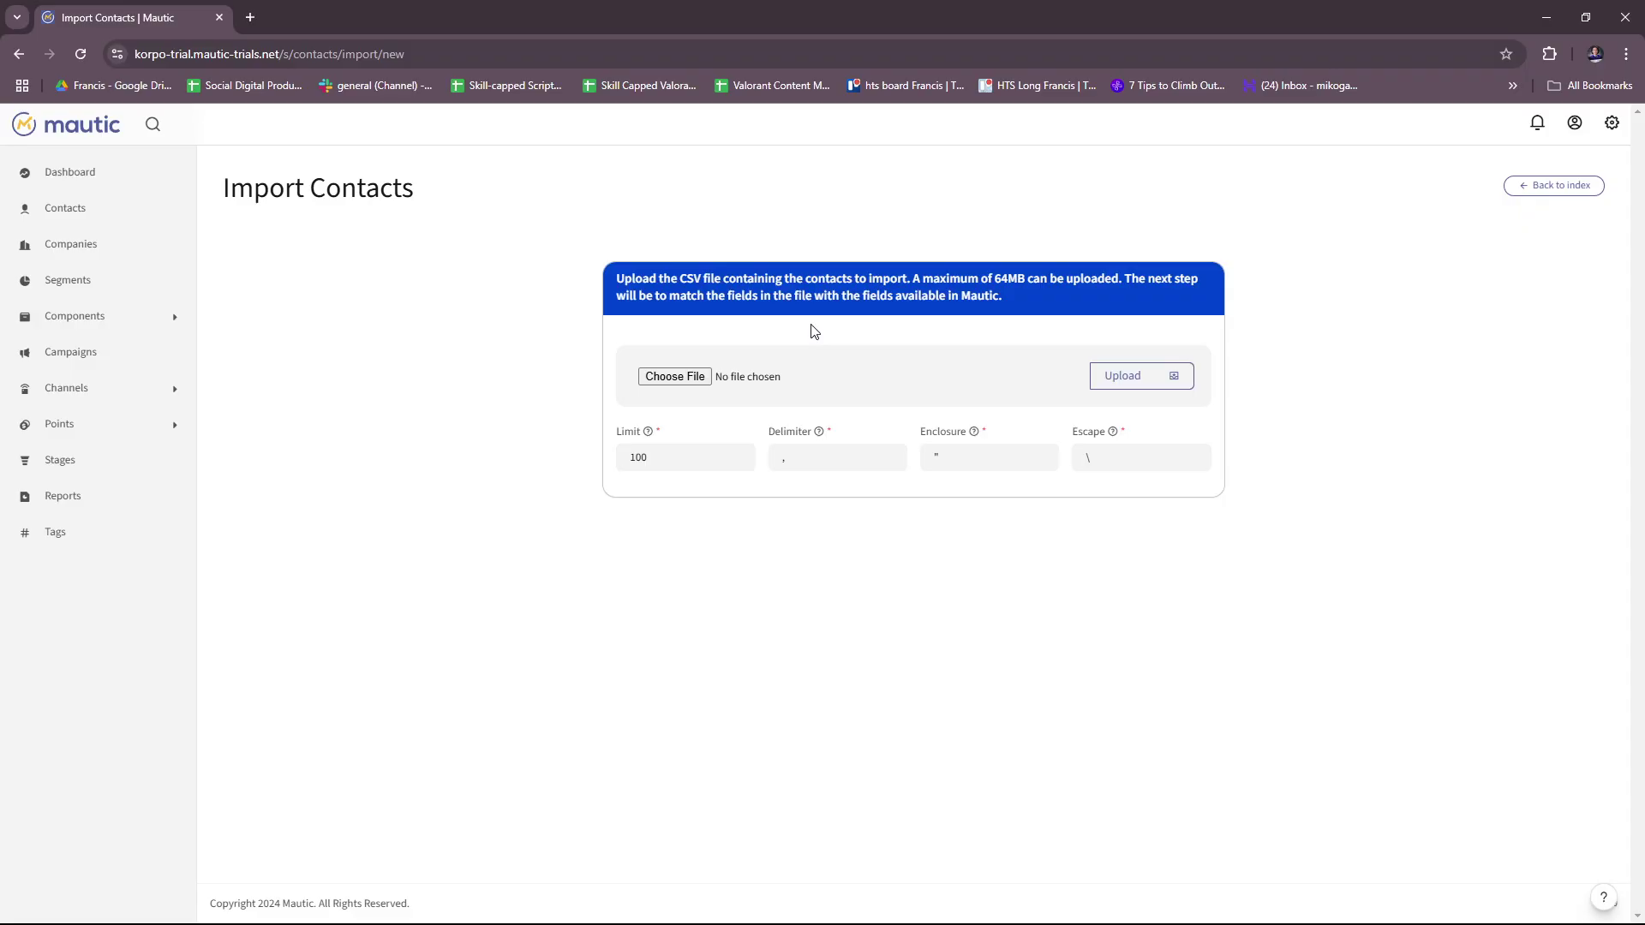
click(1555, 189)
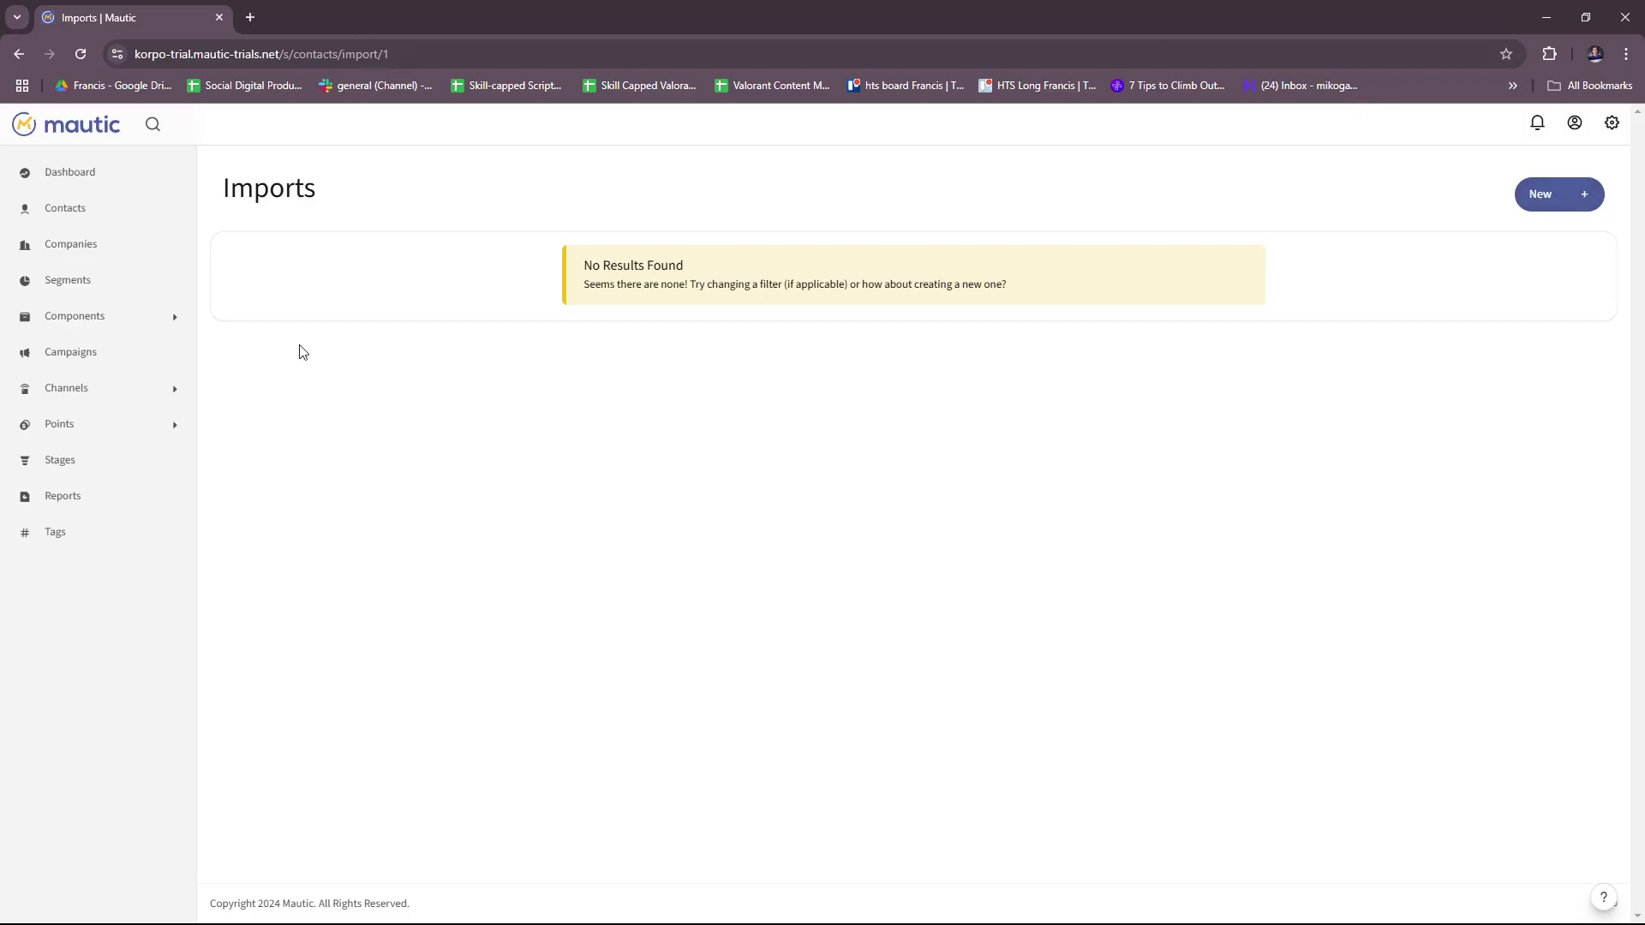
click(29, 52)
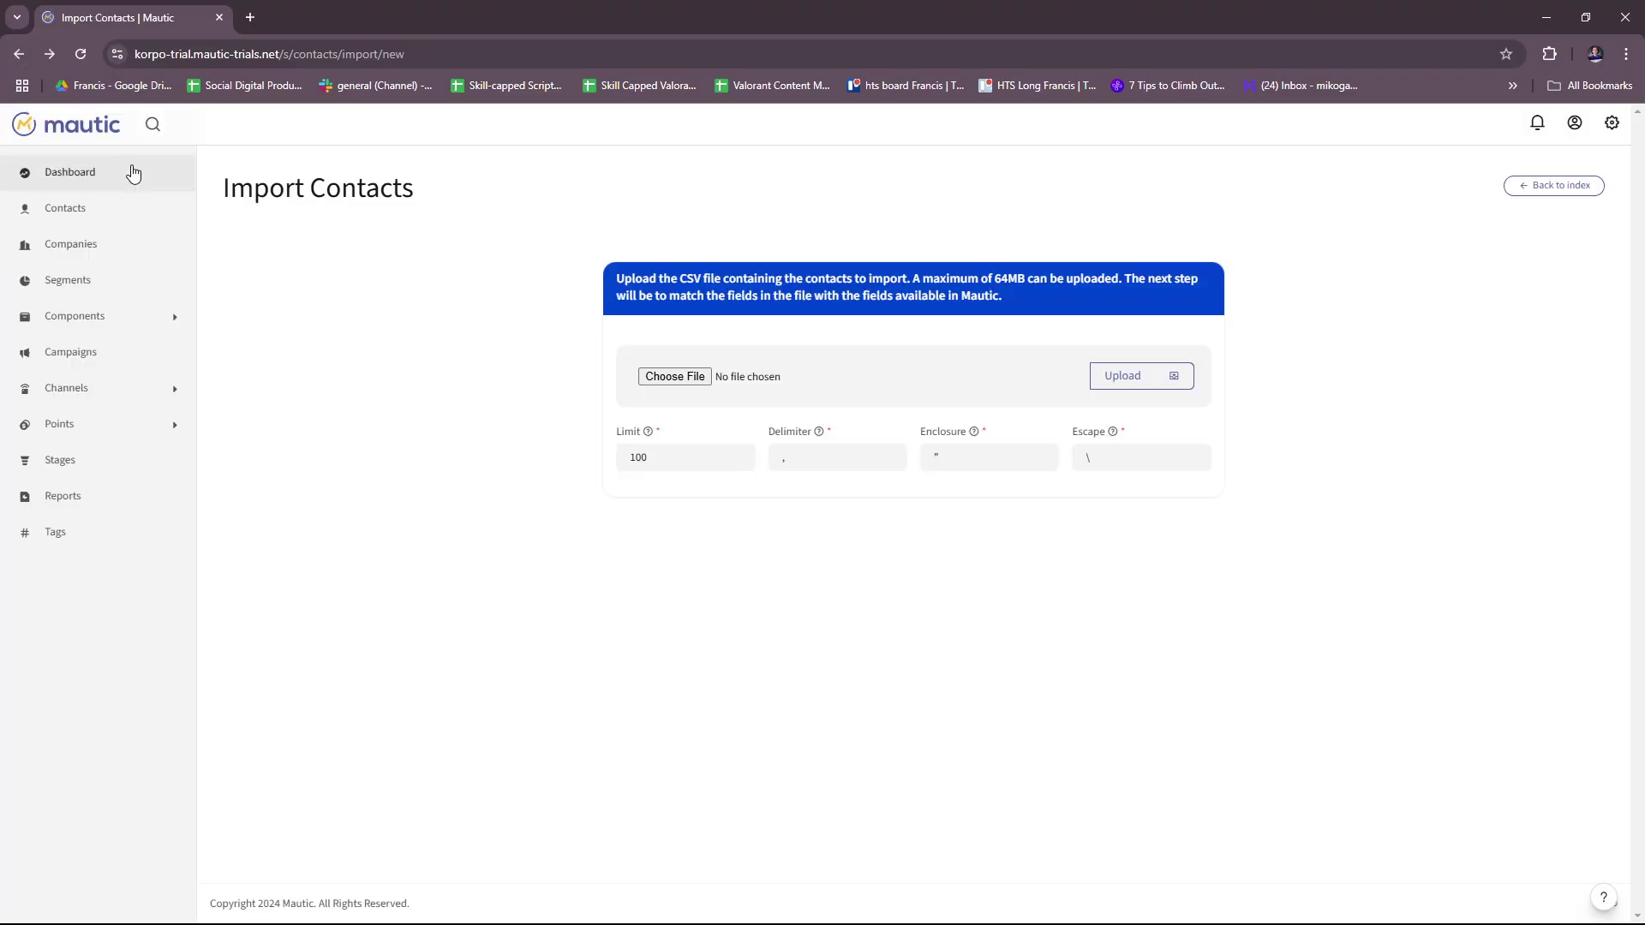
click(23, 54)
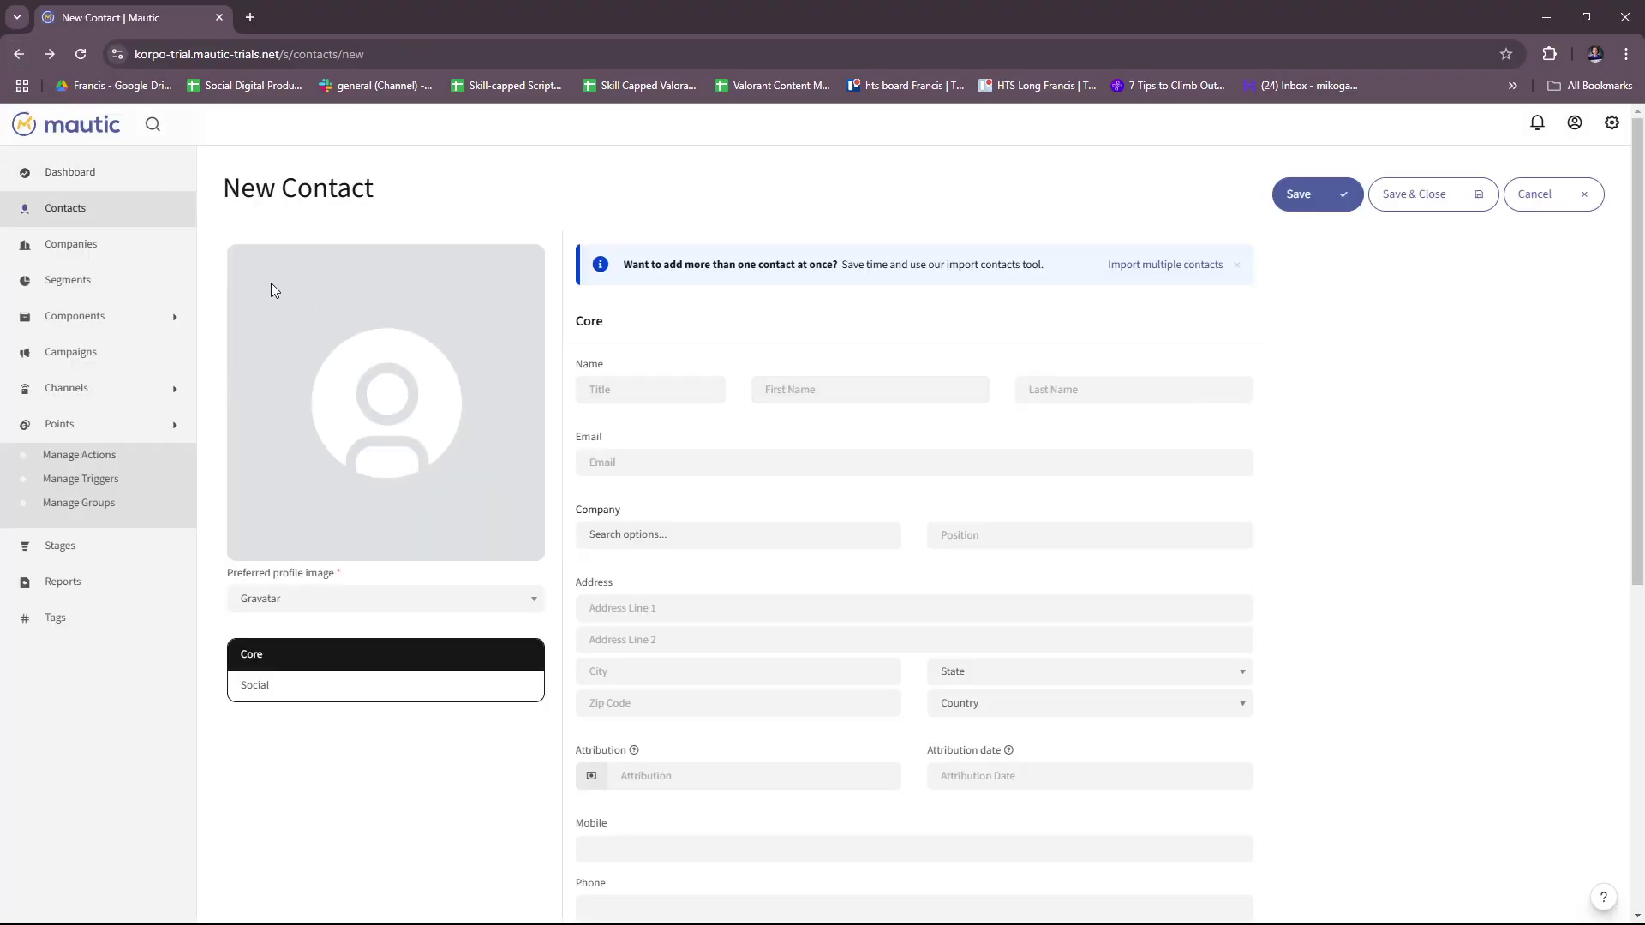
click(21, 53)
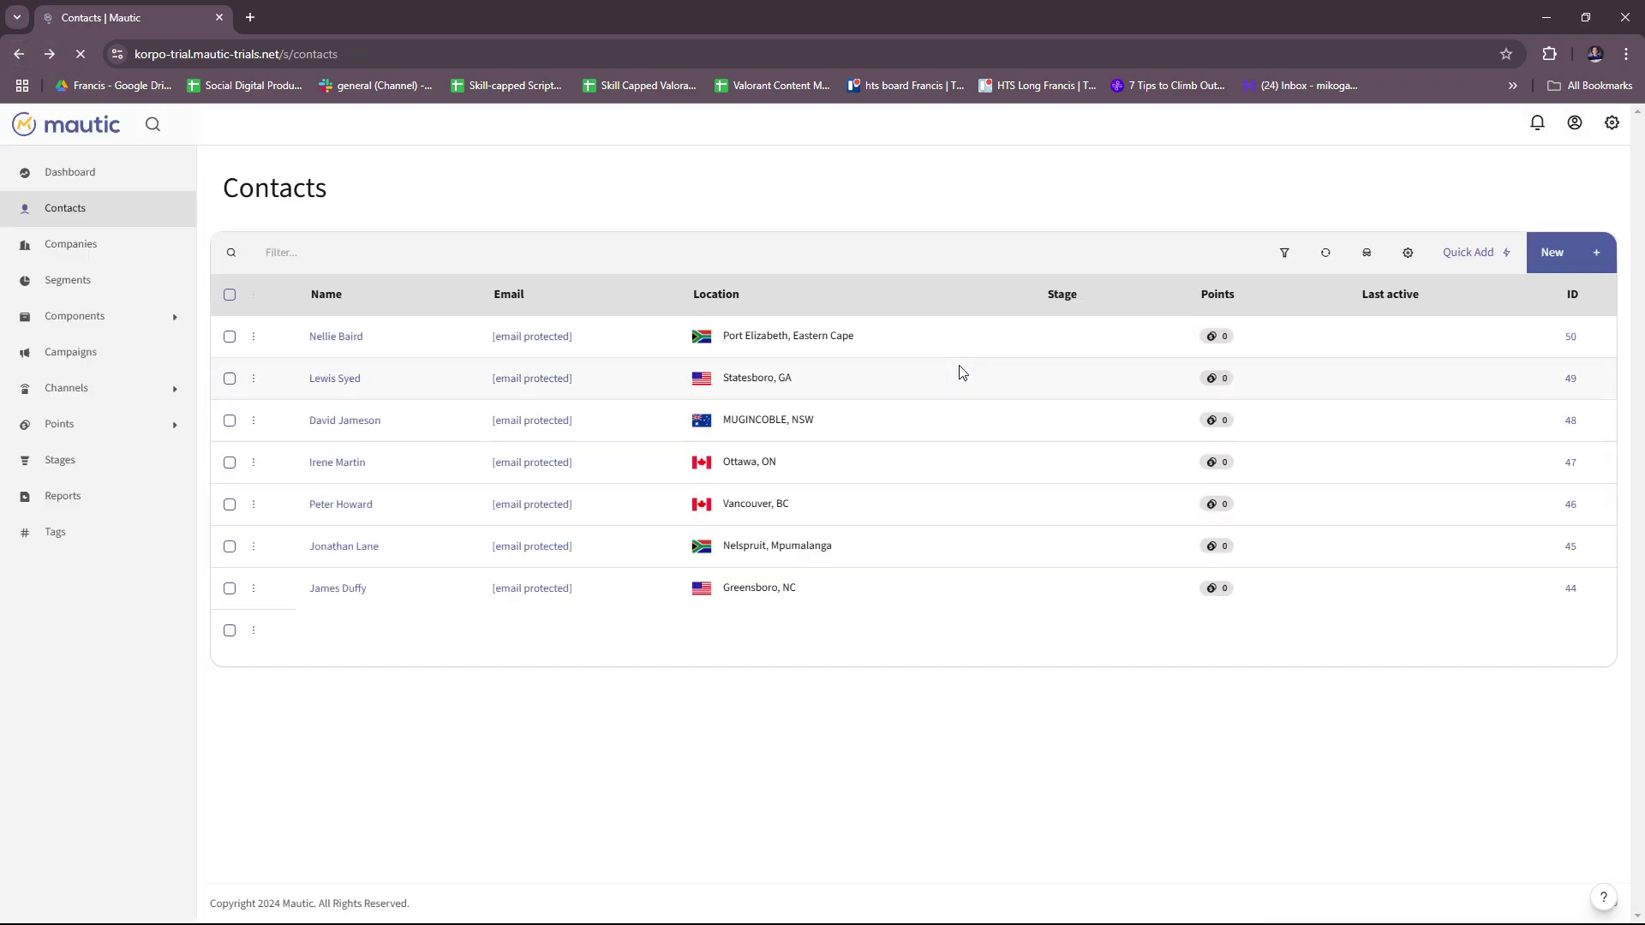
Open Quick Add, try the Last Name and Email fields, then cancel without saving.
click(1473, 250)
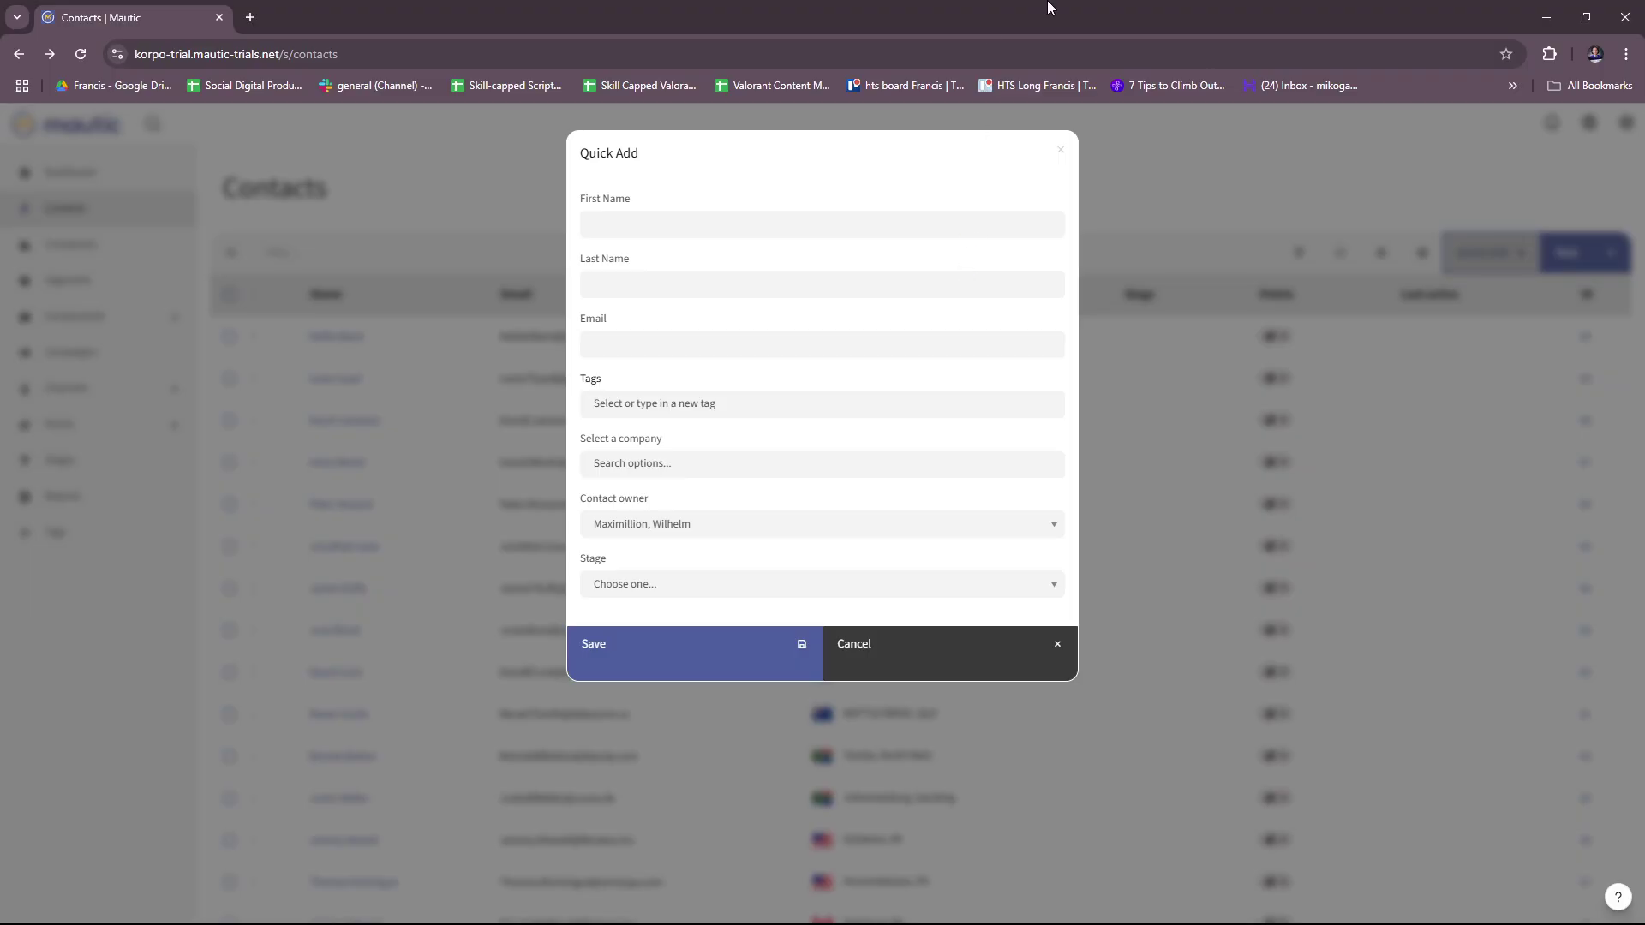
click(635, 283)
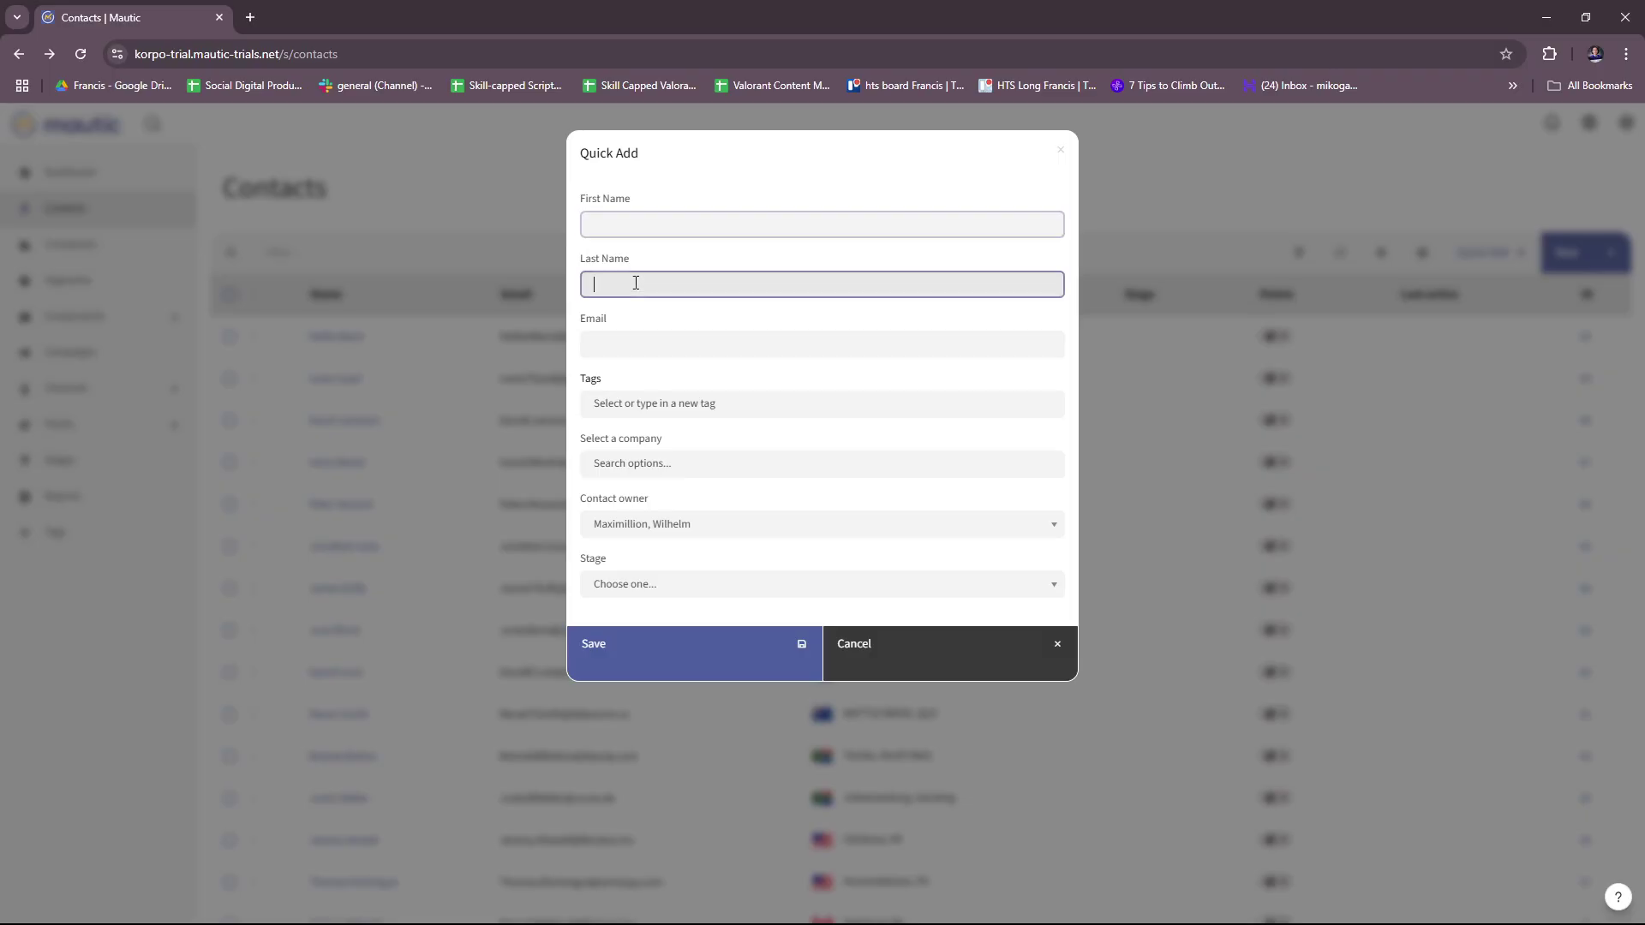
click(638, 346)
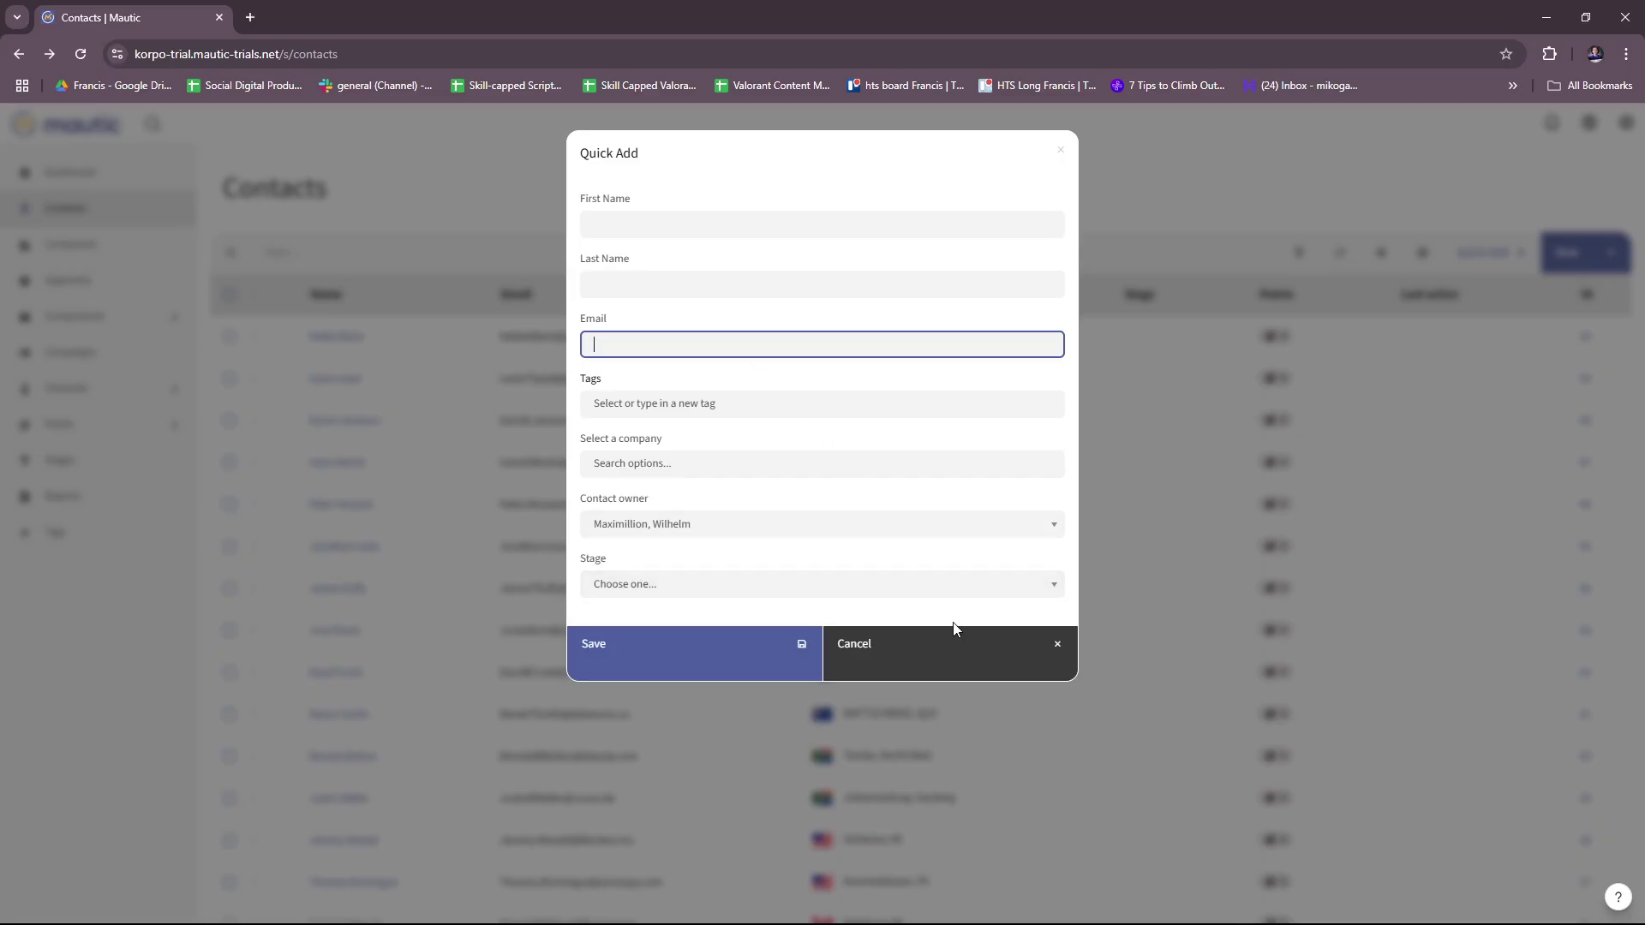
click(988, 659)
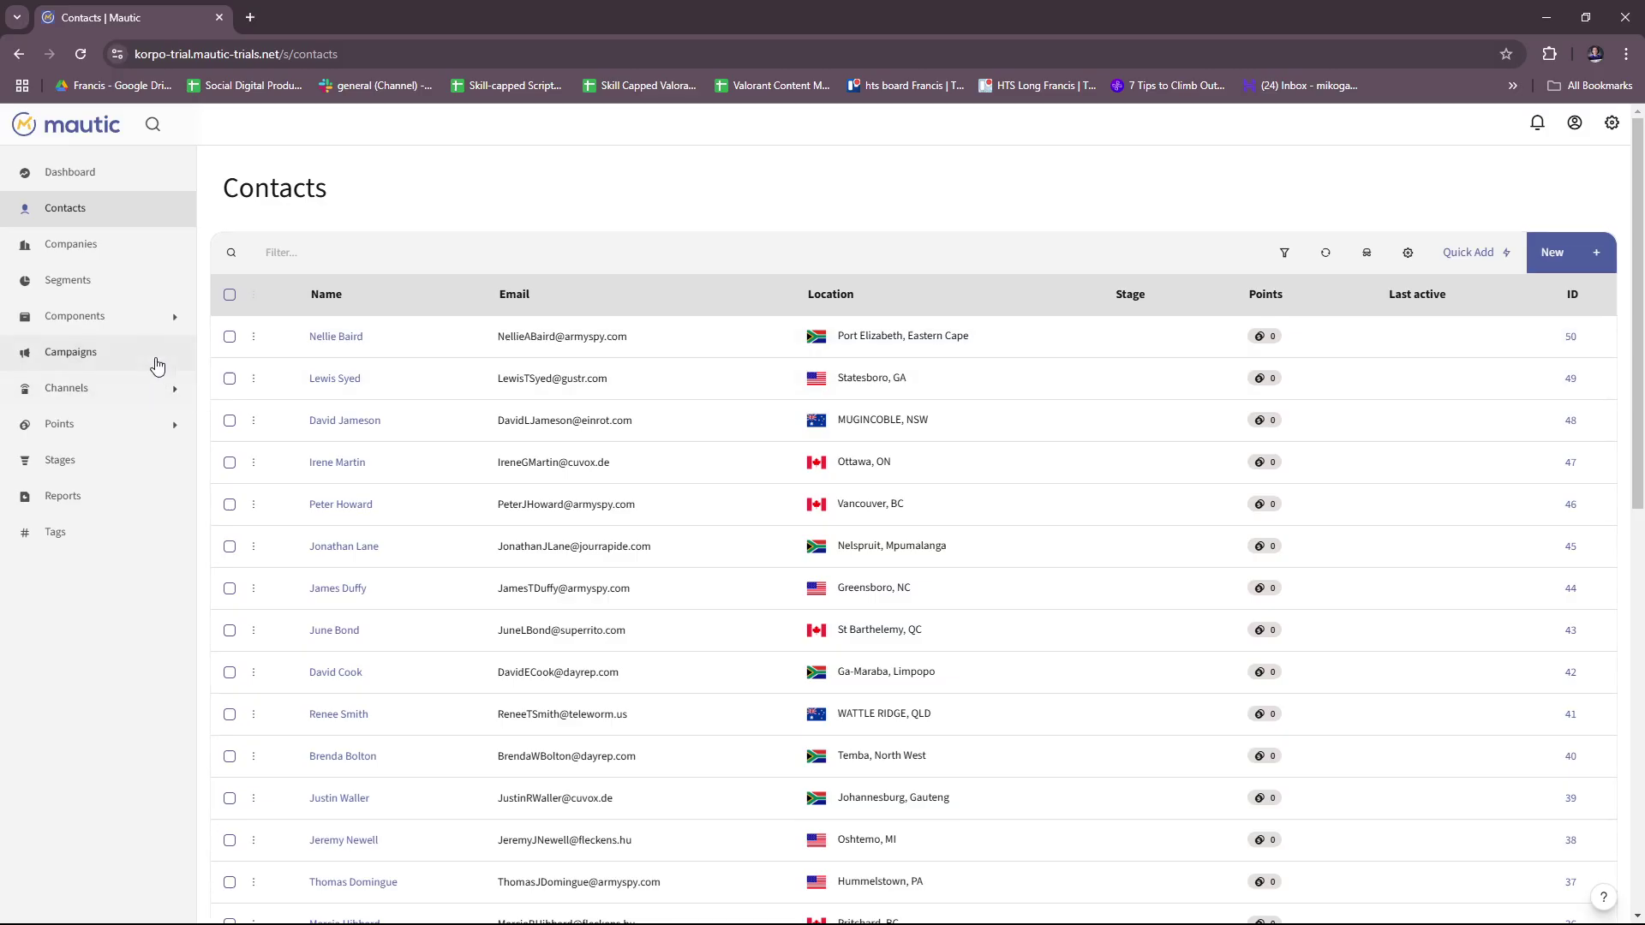
Open Segments, finish its two tour tips, and skim the Lead List and Segment Test entries.
click(101, 281)
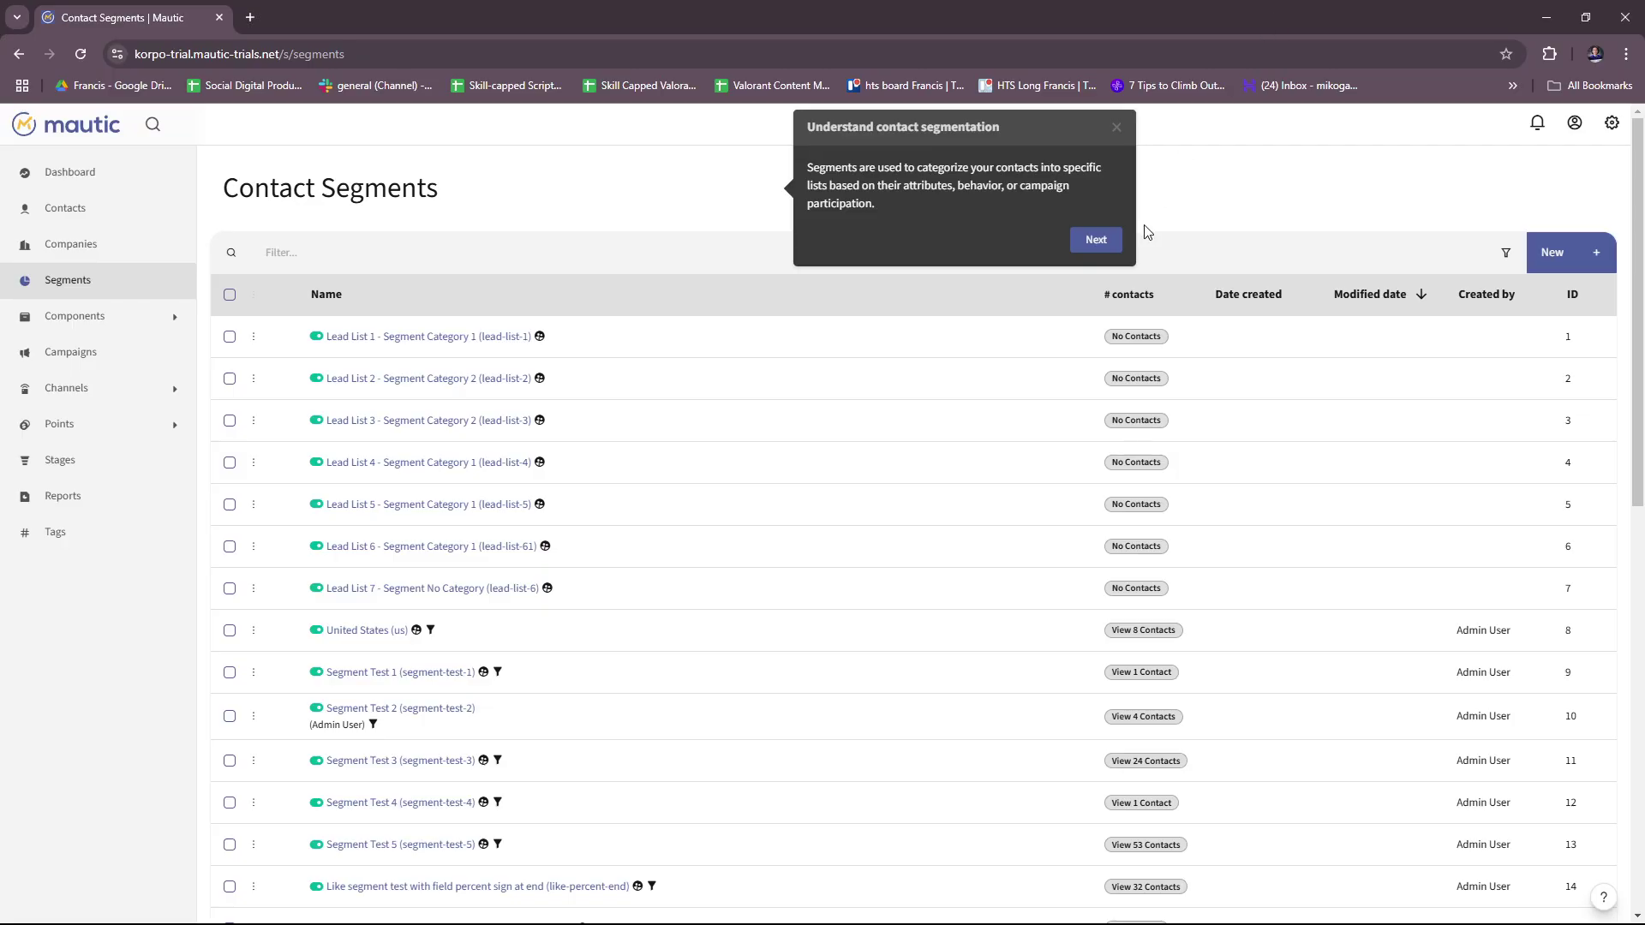
click(1095, 240)
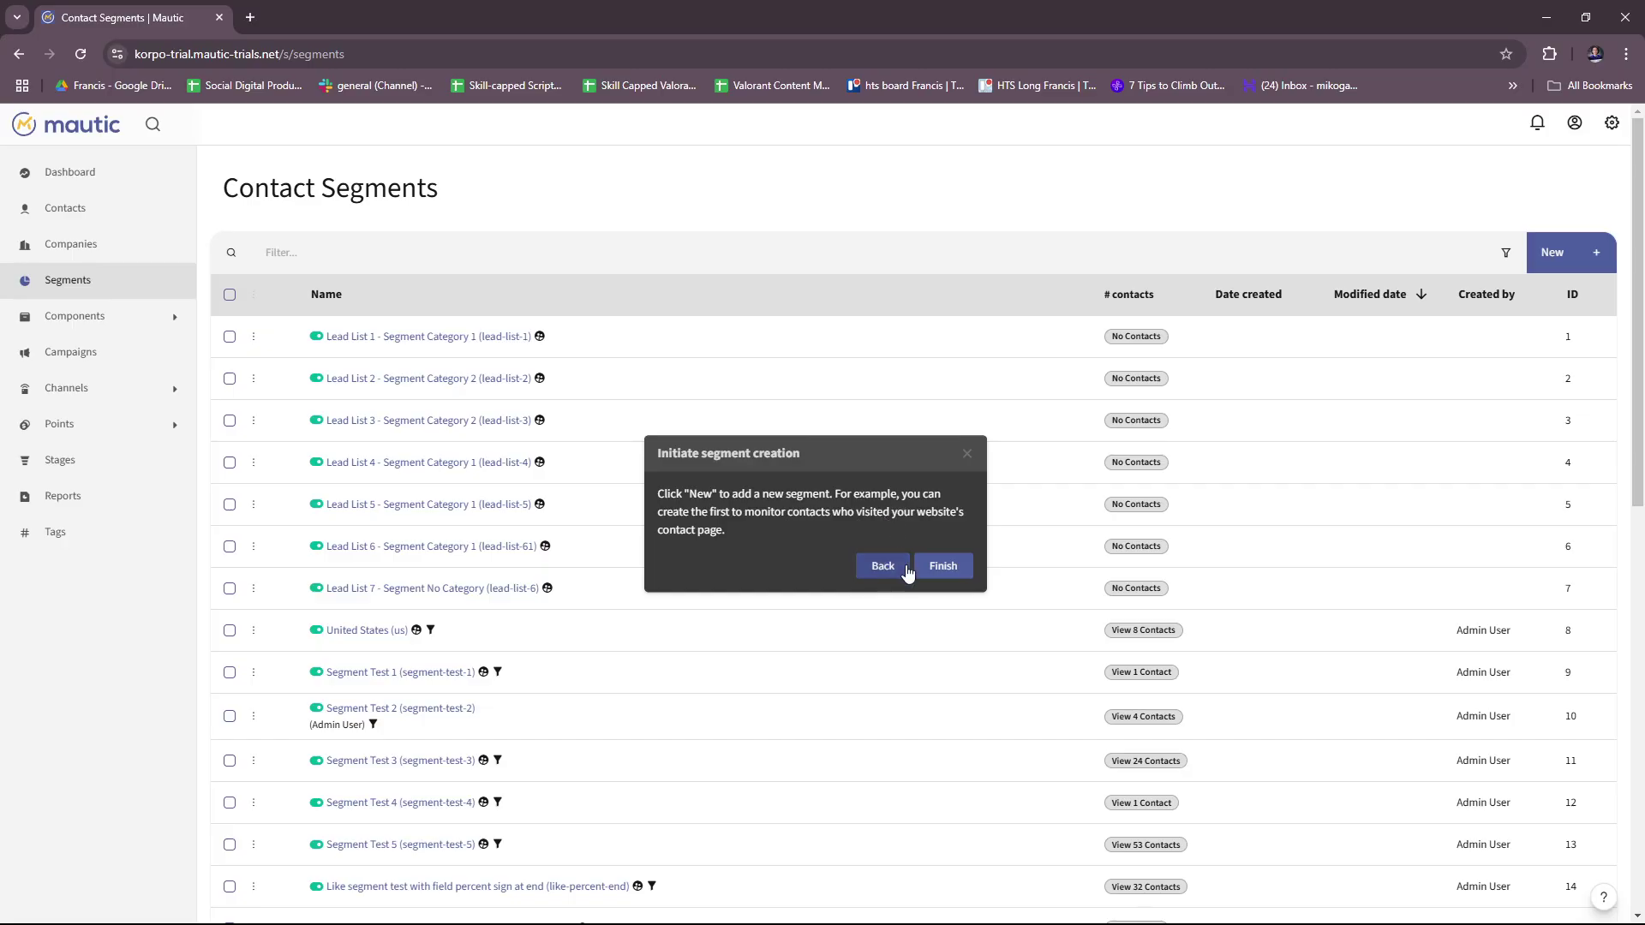
click(946, 569)
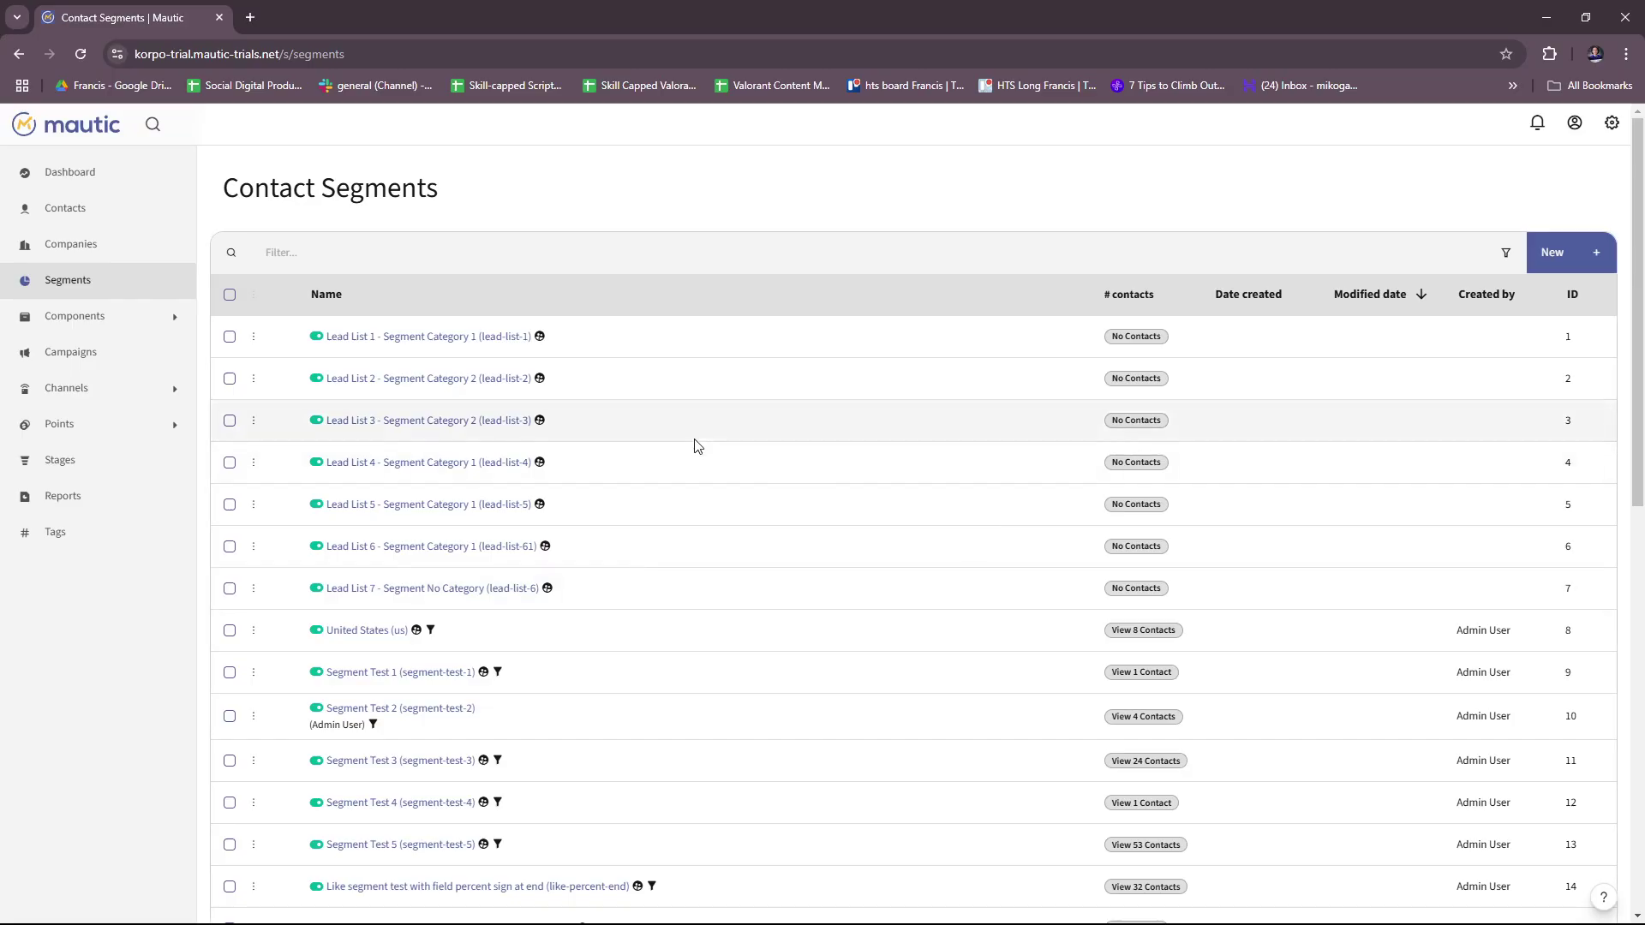
scroll(702, 386, down, 1)
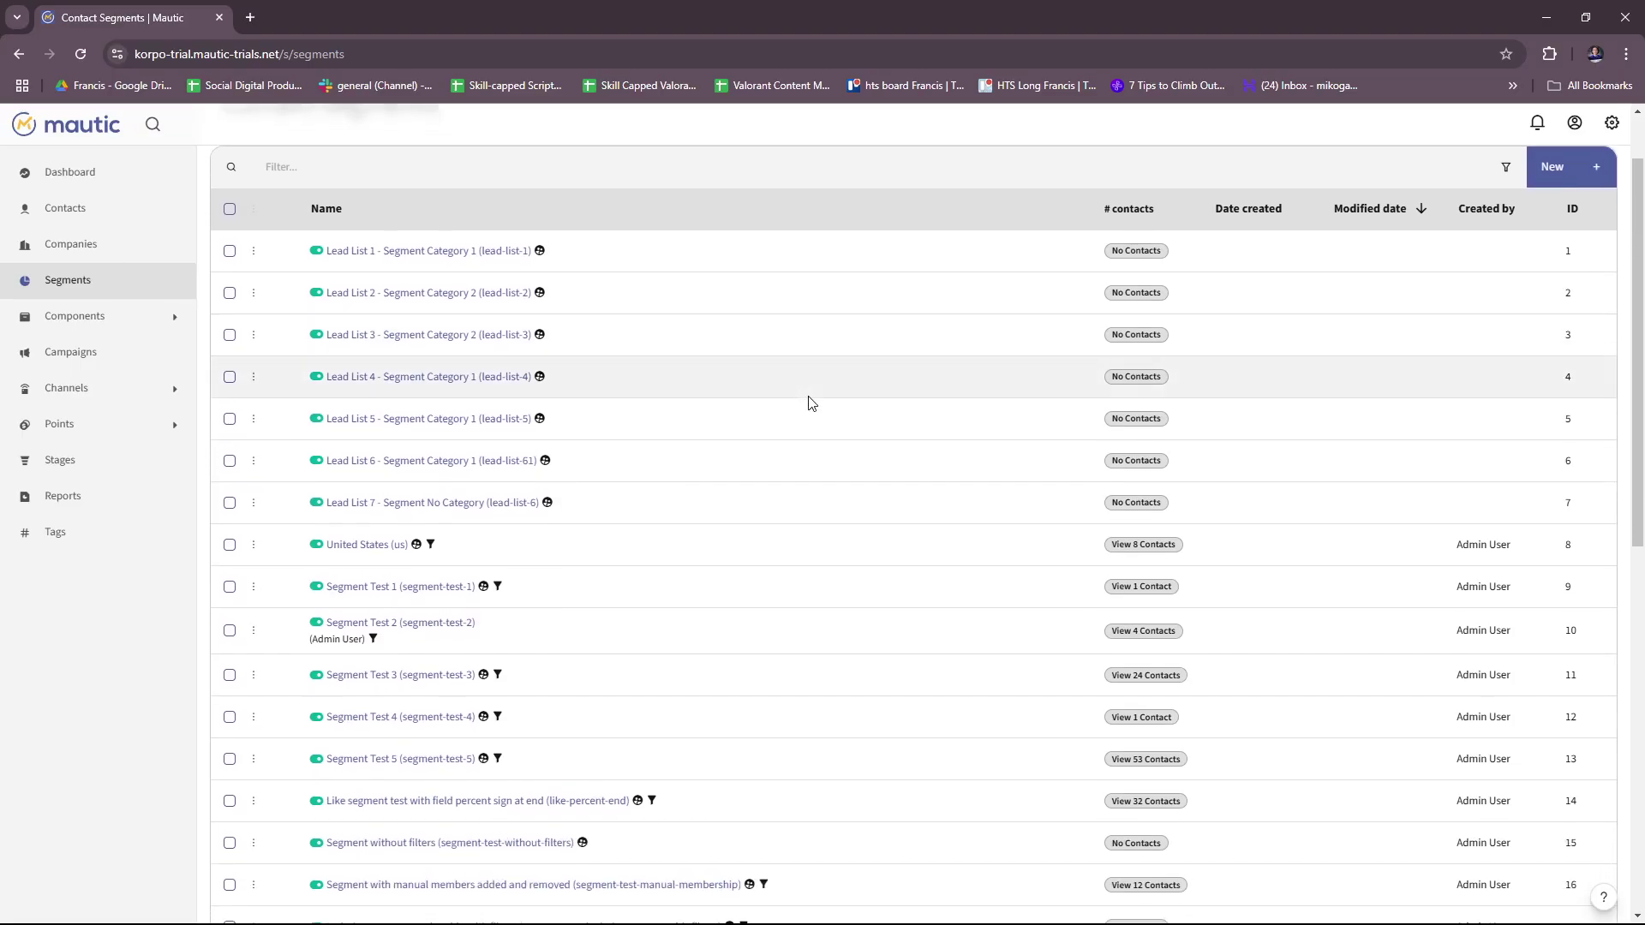
scroll(685, 377, up, 1)
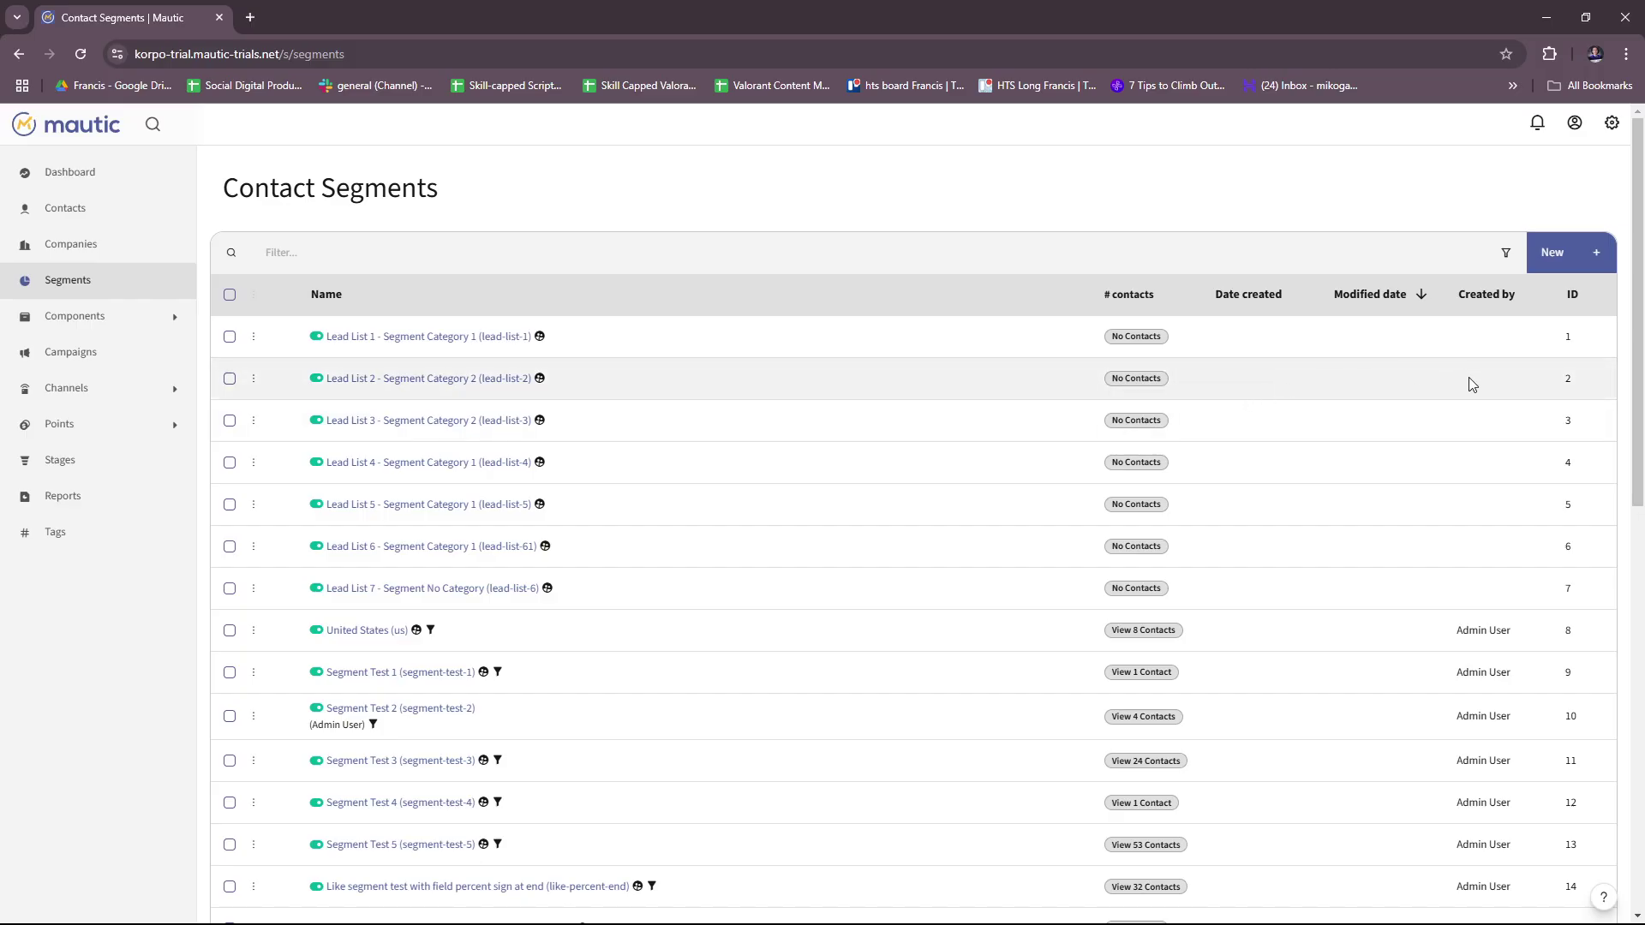
click(1555, 252)
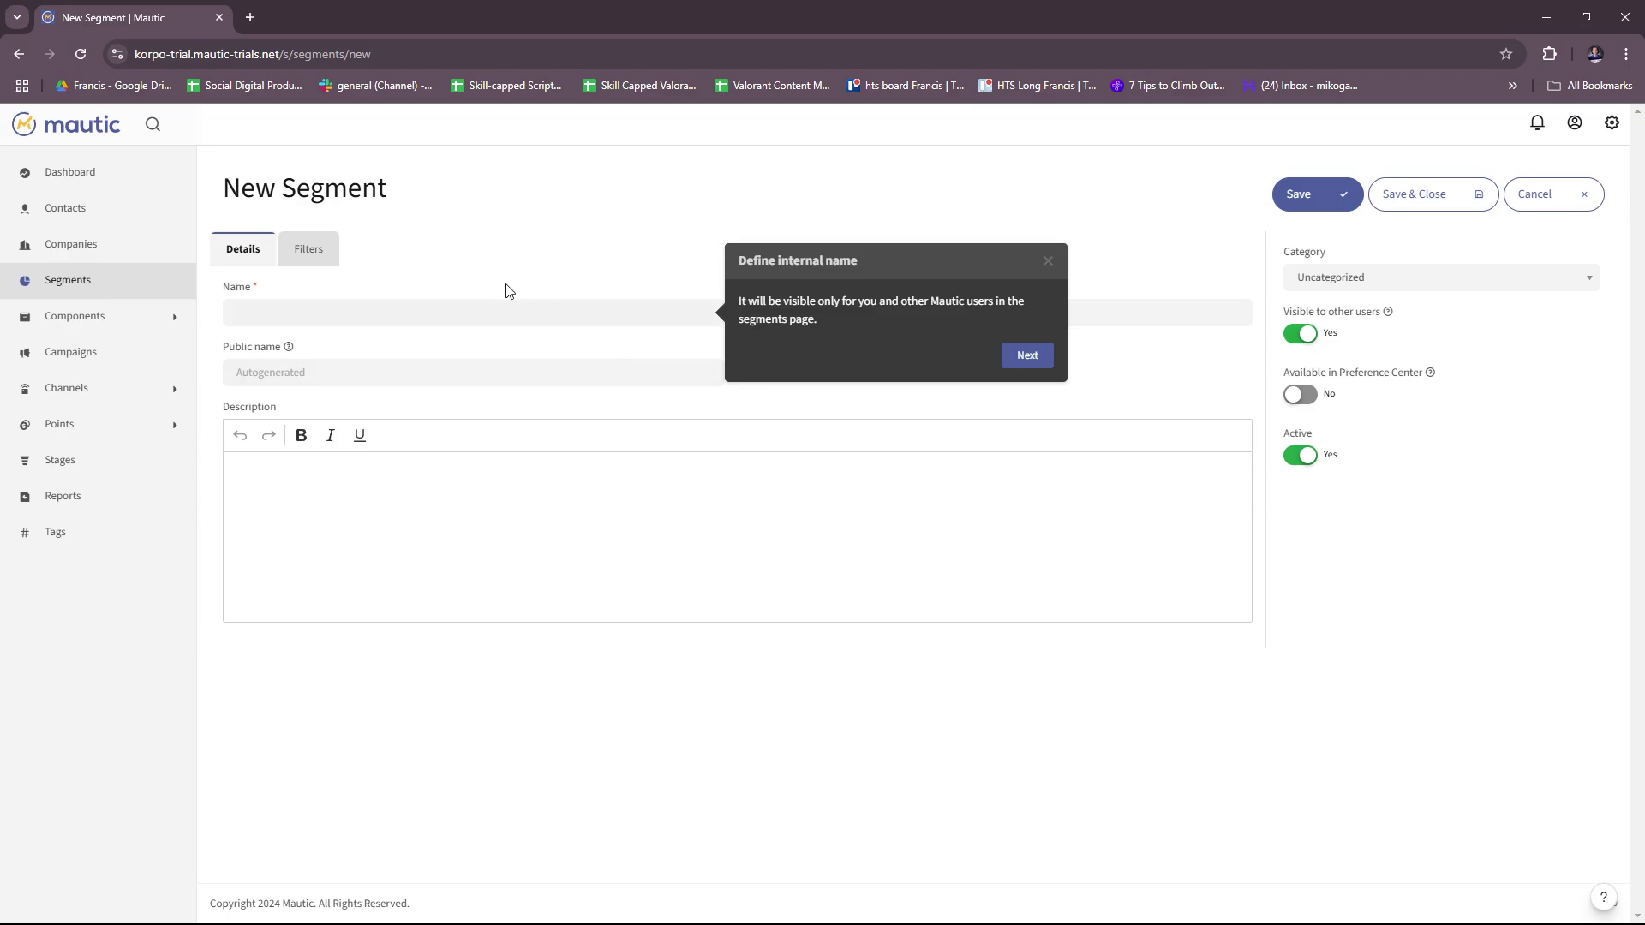
click(279, 312)
click(415, 371)
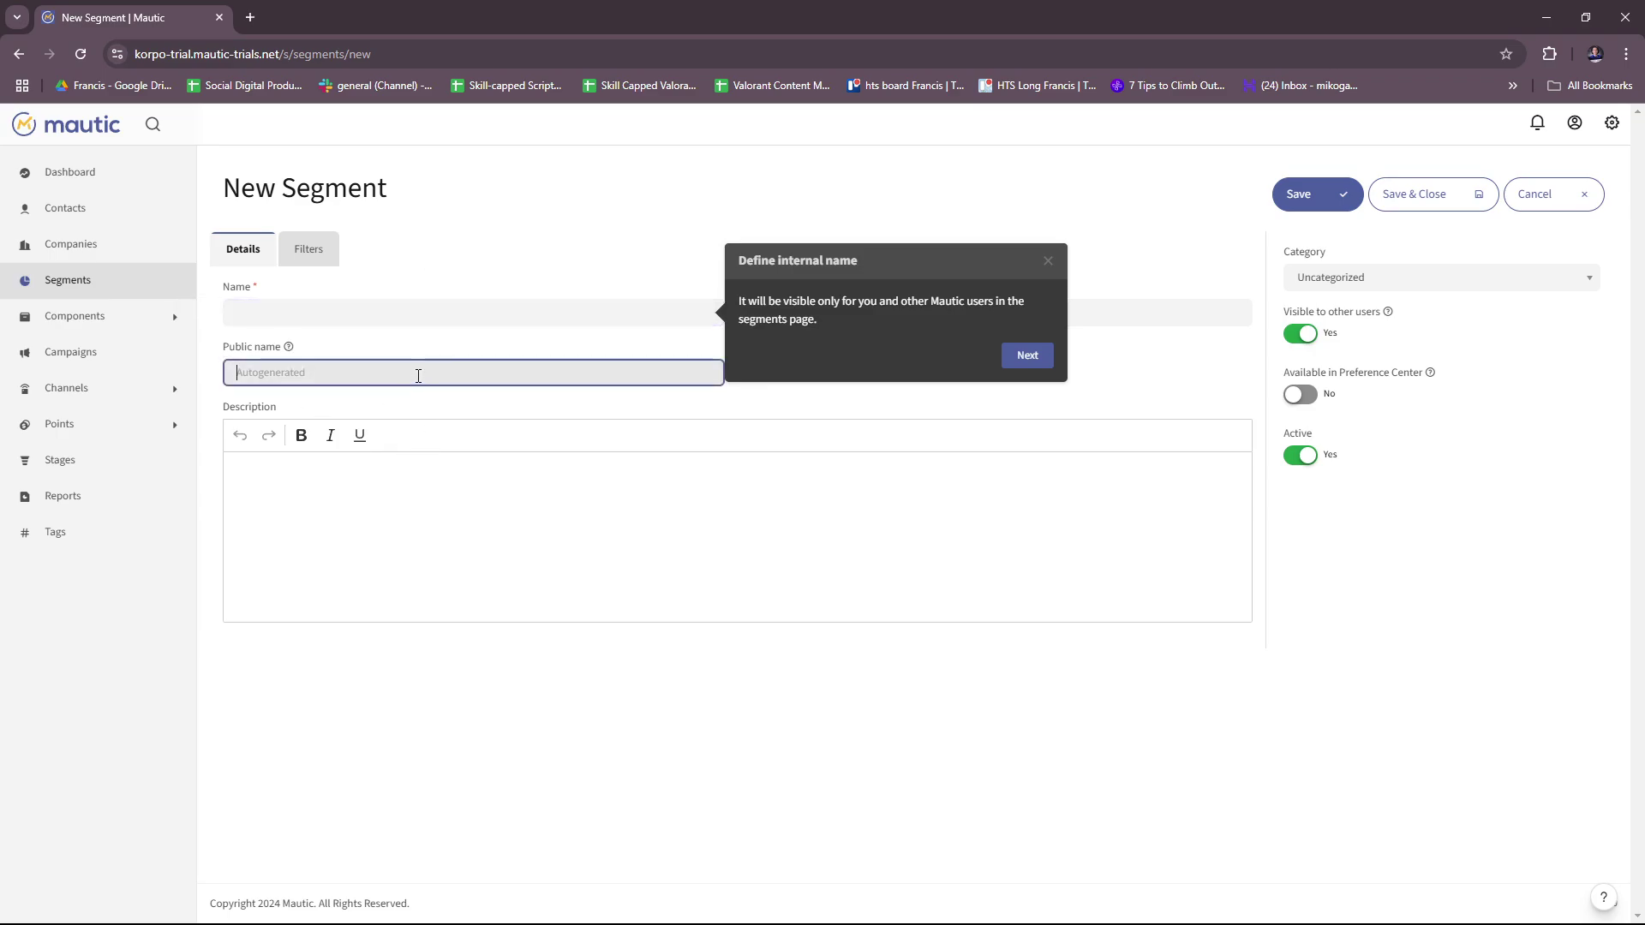
click(842, 559)
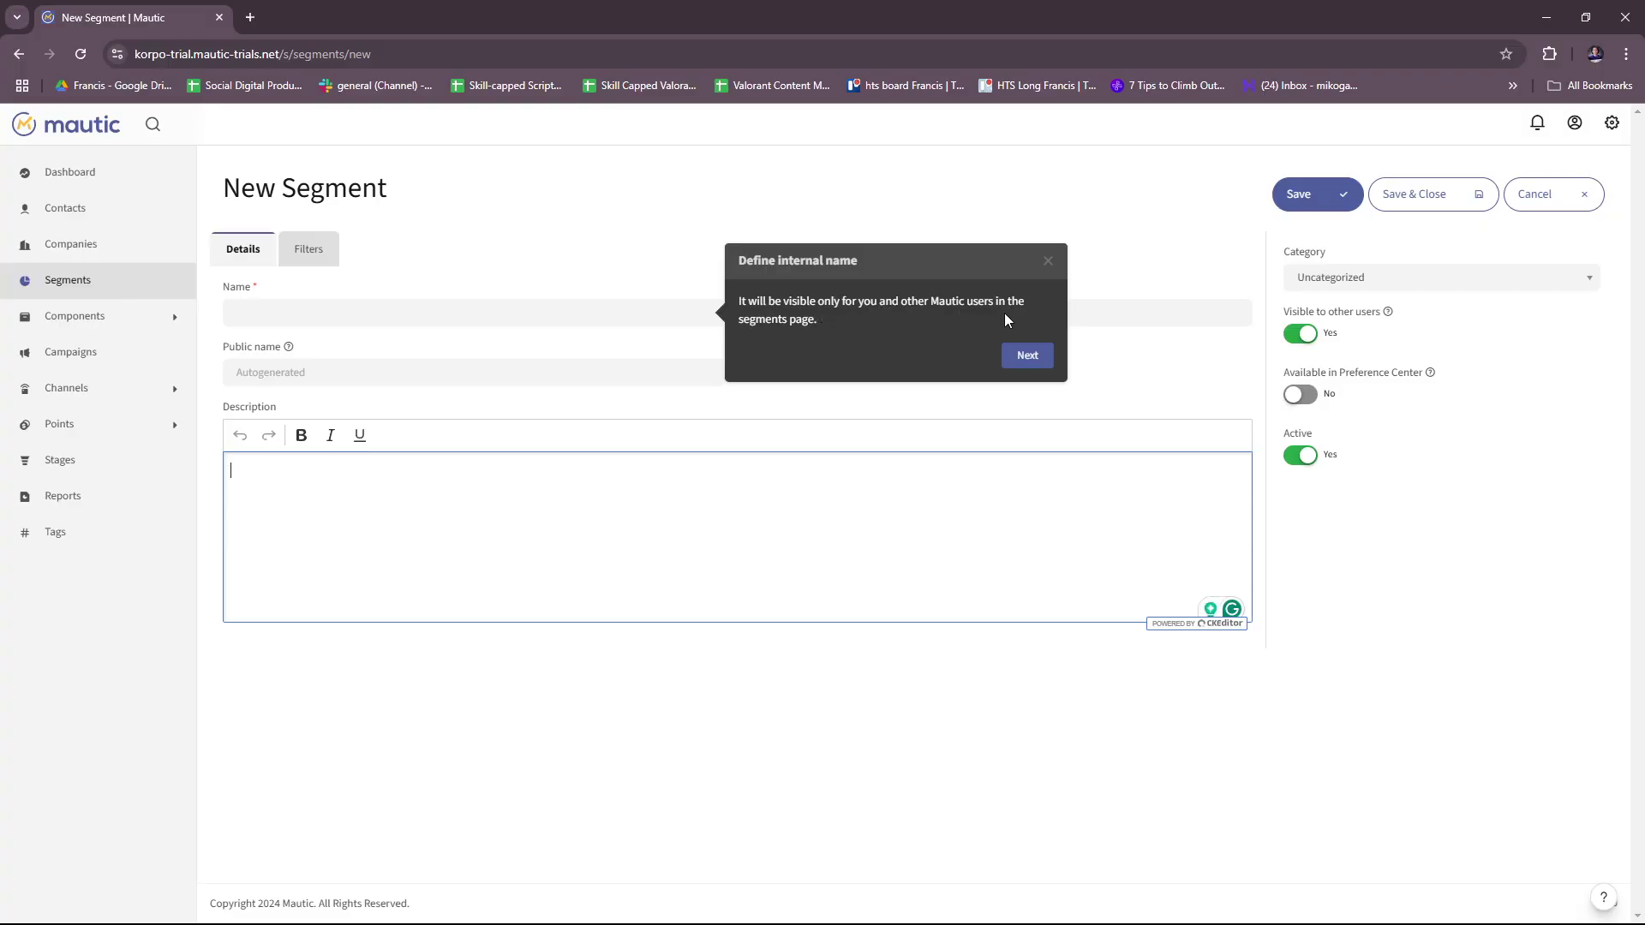
click(1027, 356)
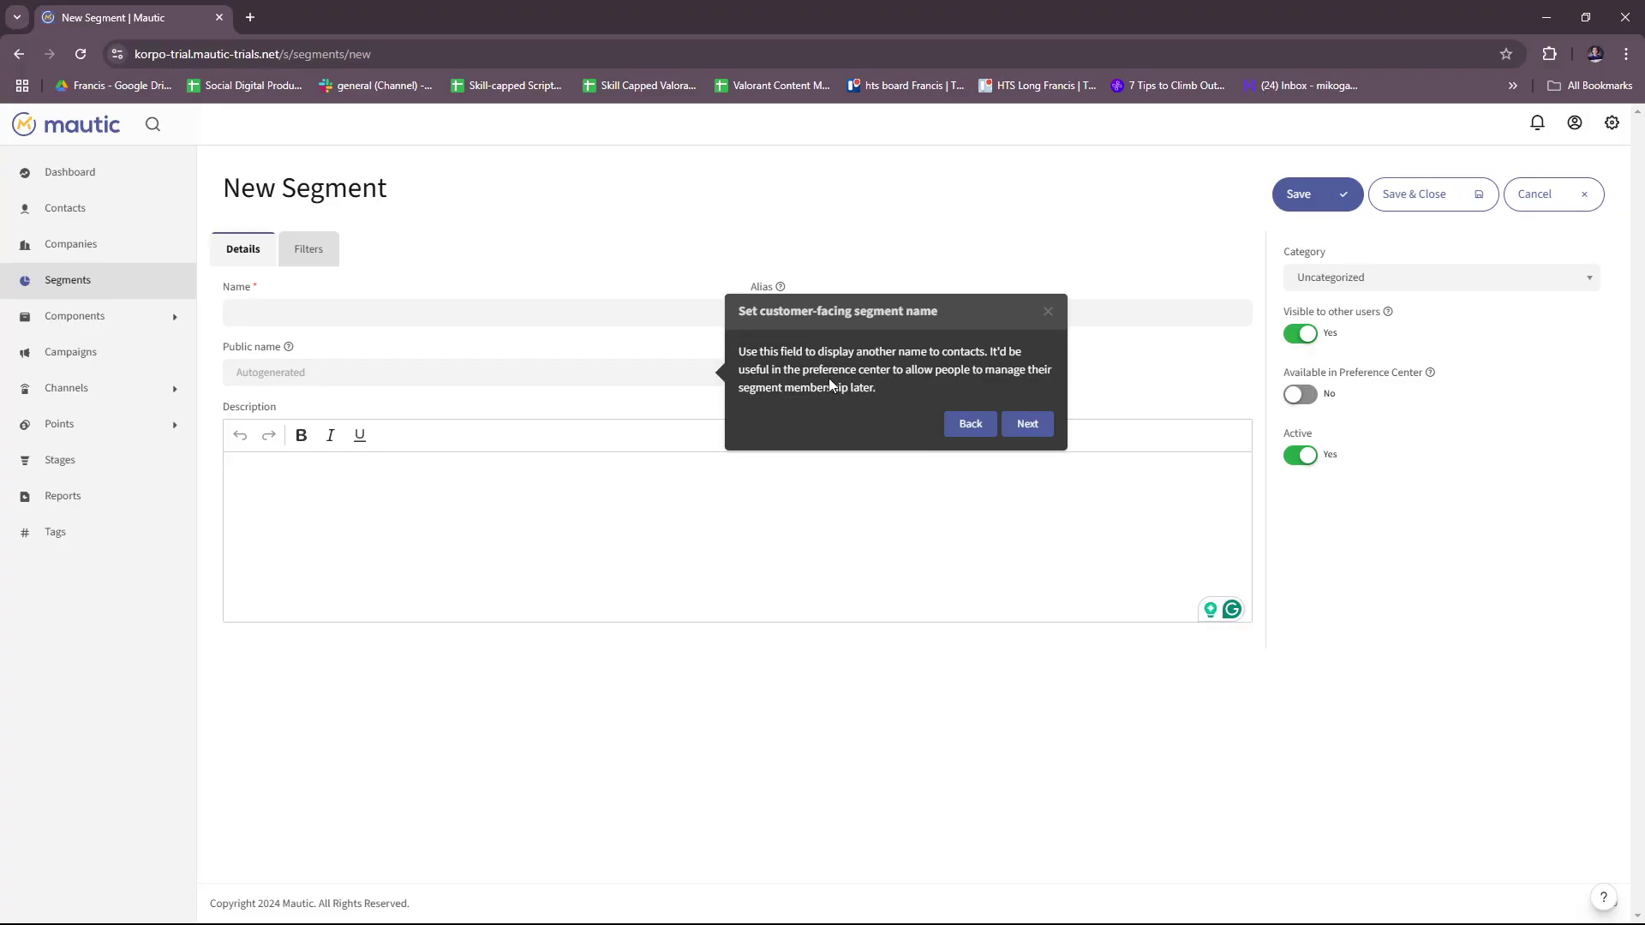
click(1029, 425)
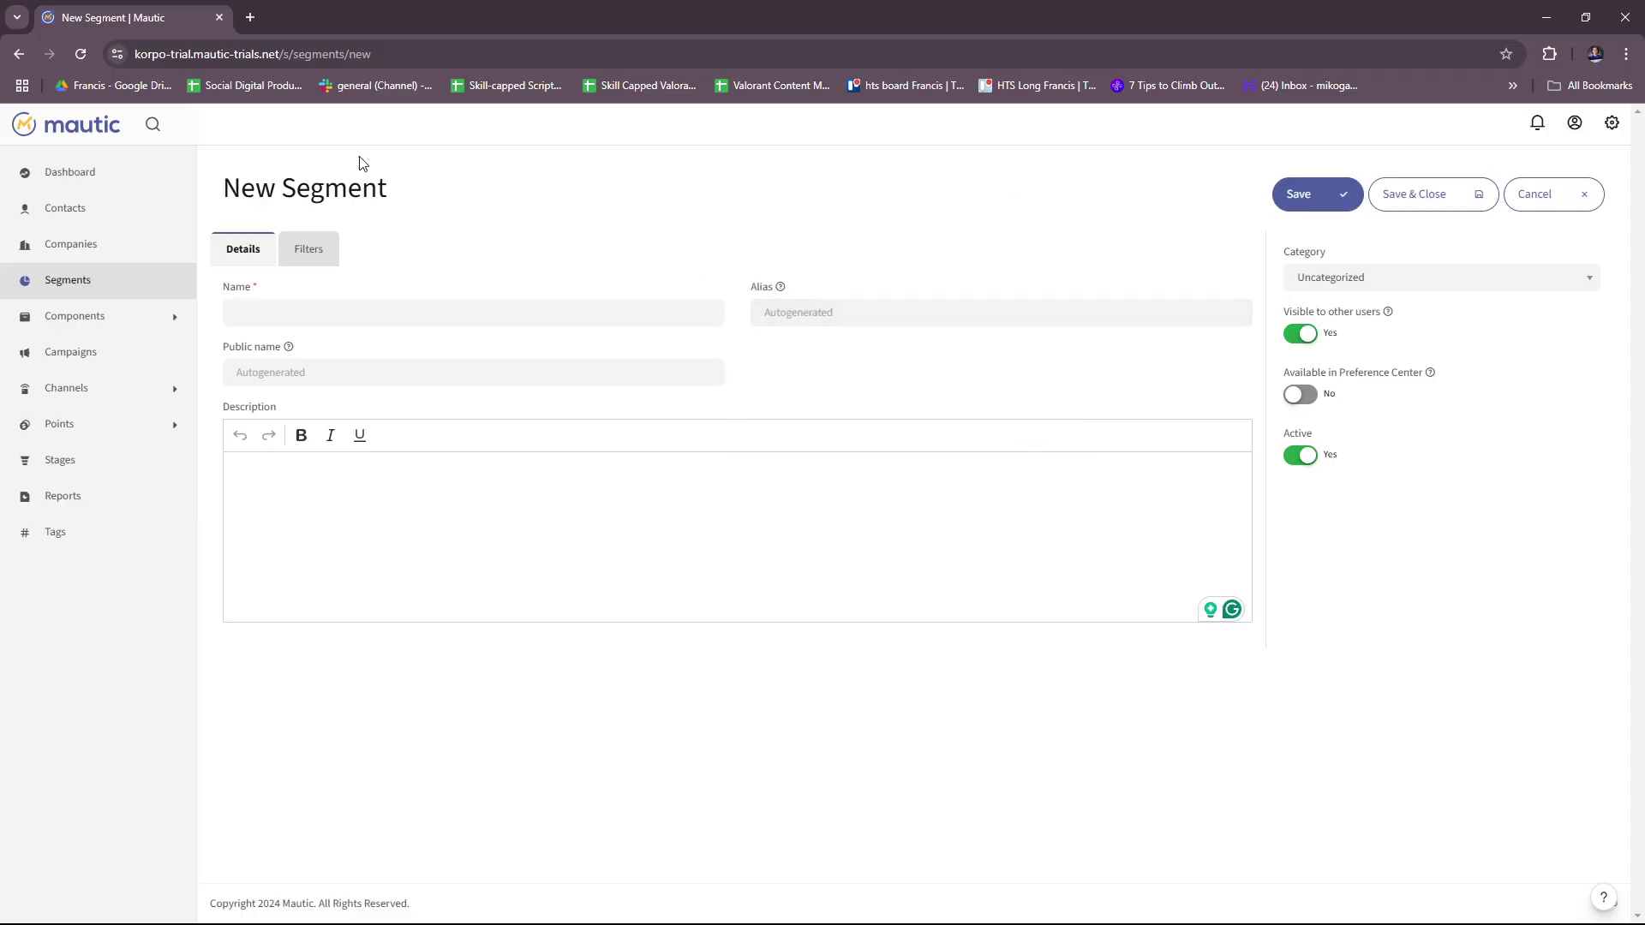
click(310, 250)
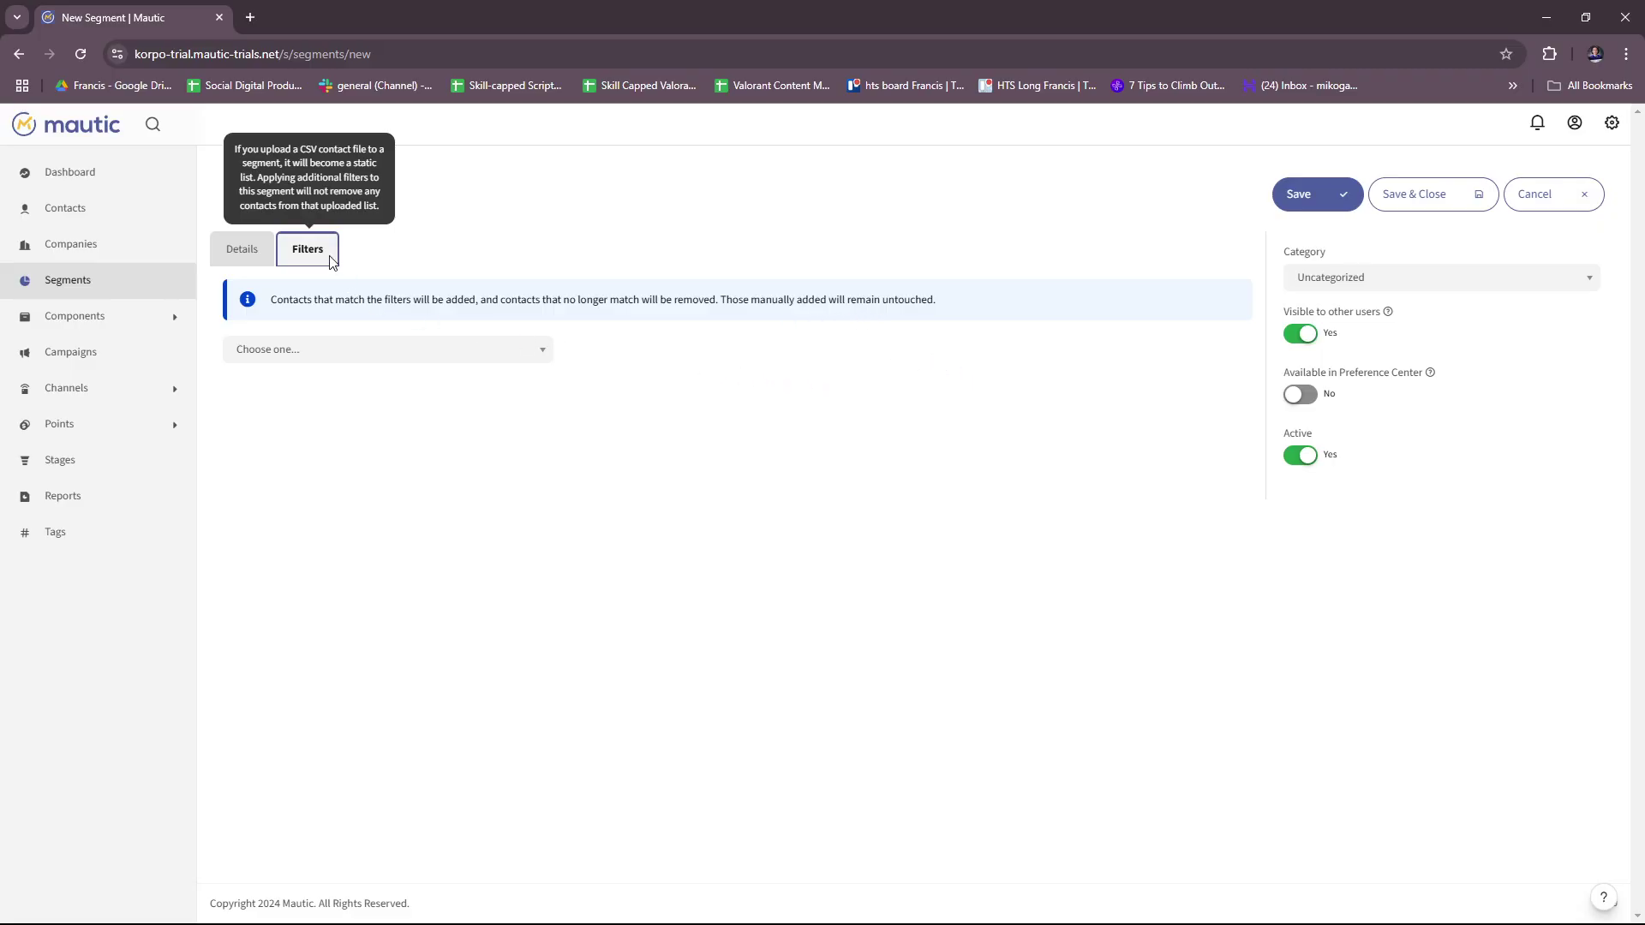
key(shift+Tab)
key(Return)
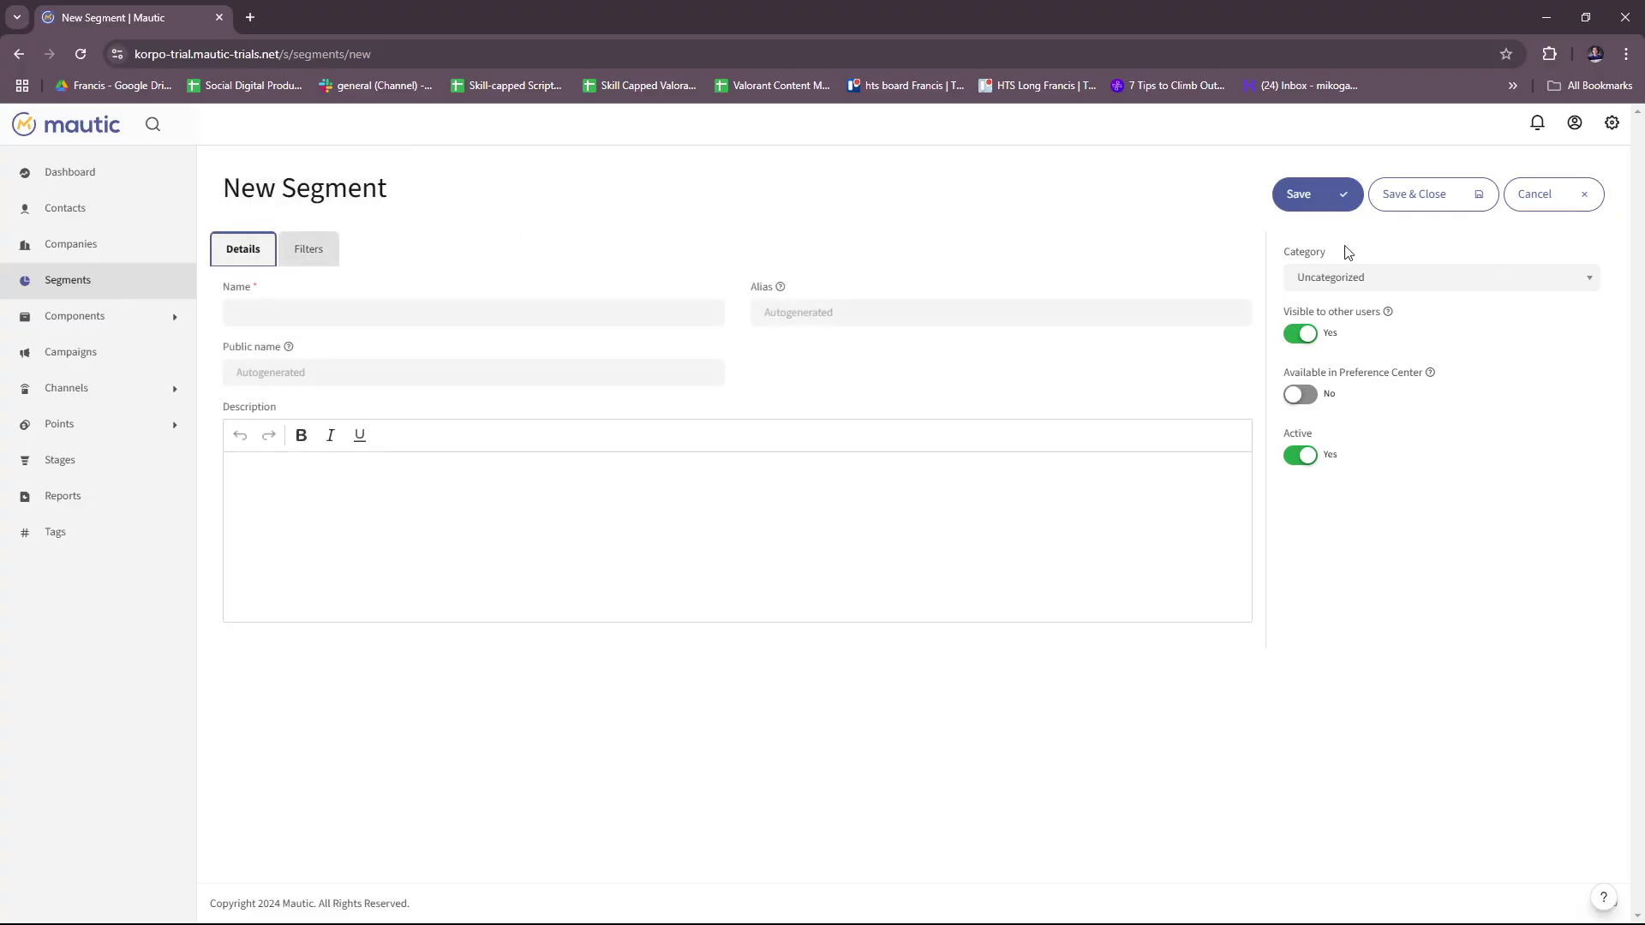
click(1567, 197)
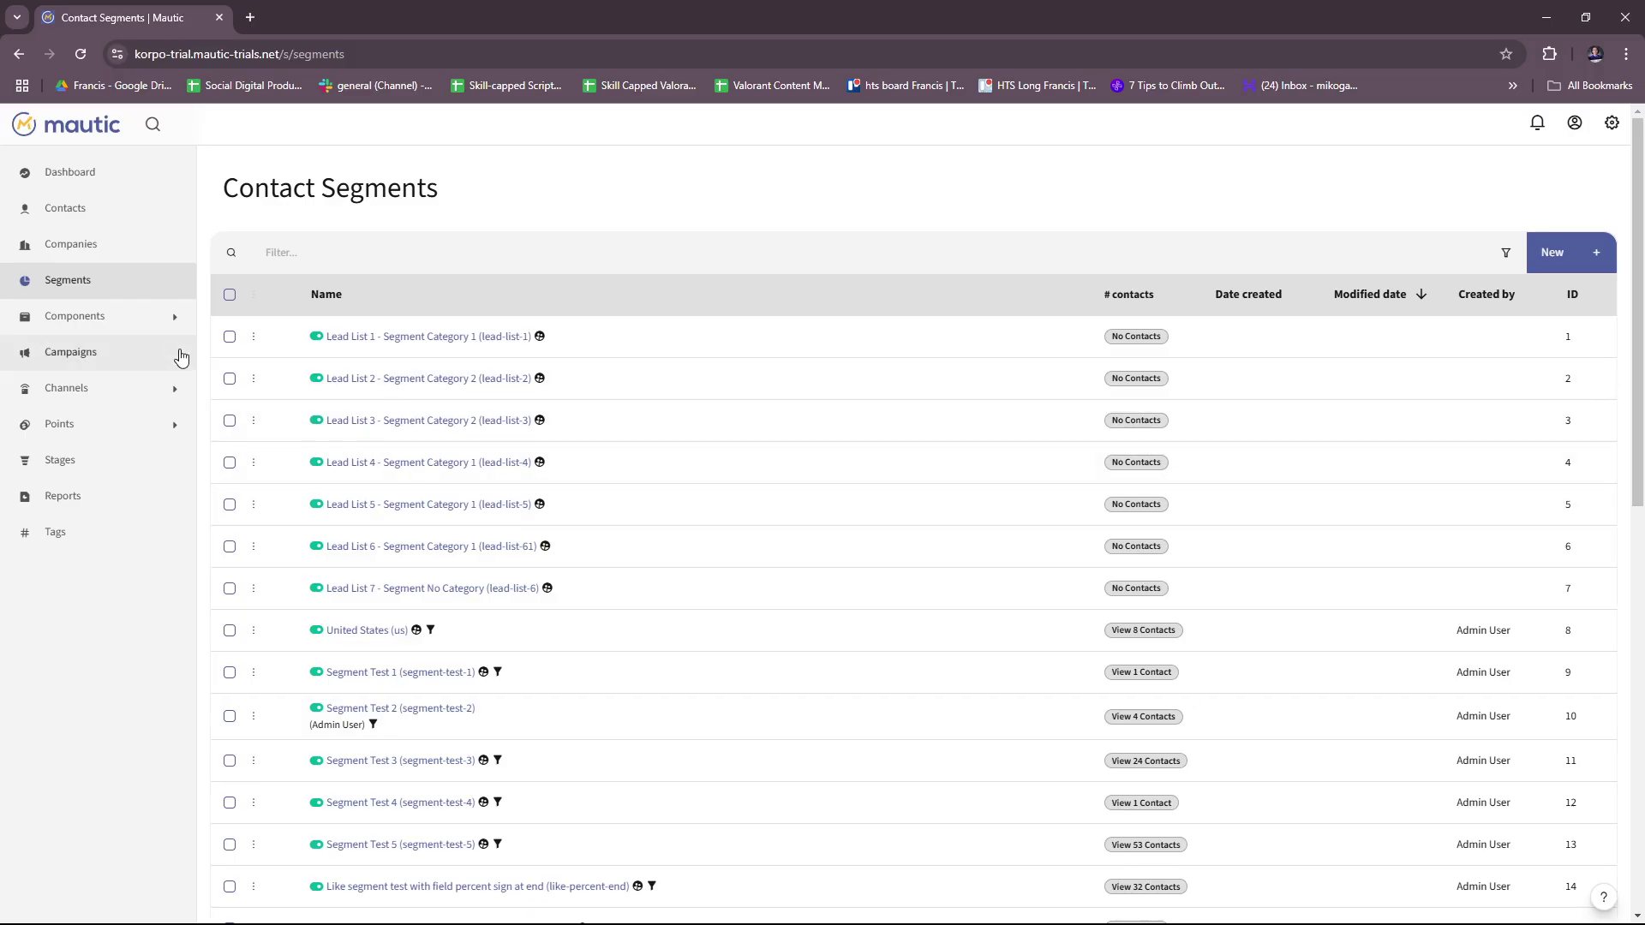
Open Campaigns, finish its welcome tour, and start a New Campaign.
click(111, 366)
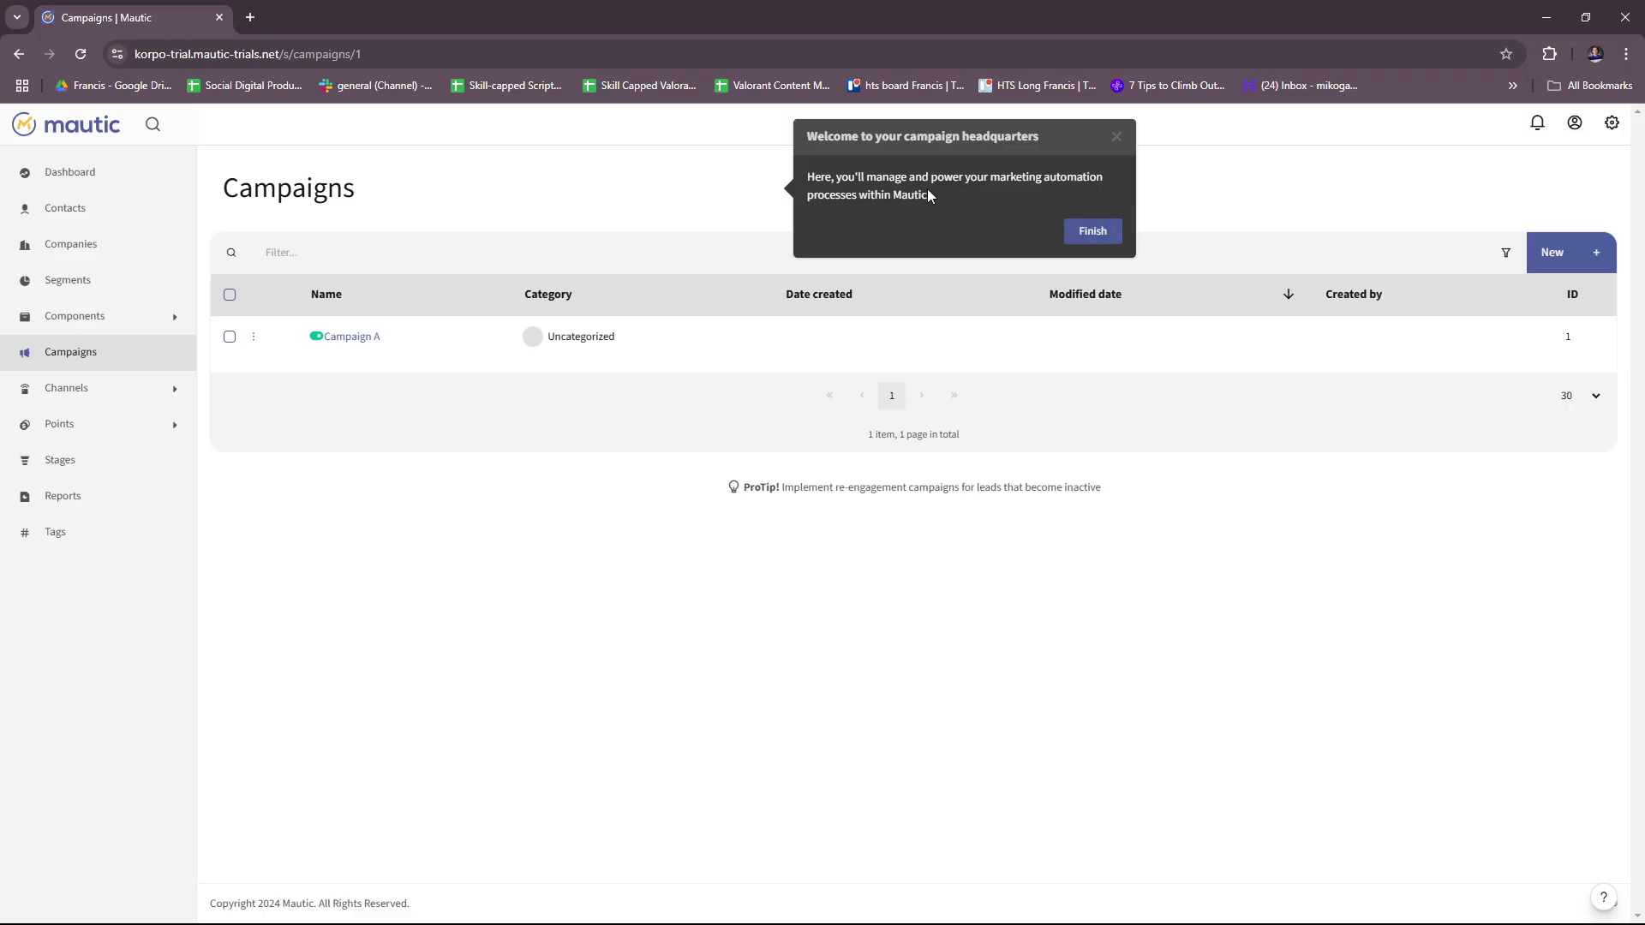
click(1090, 231)
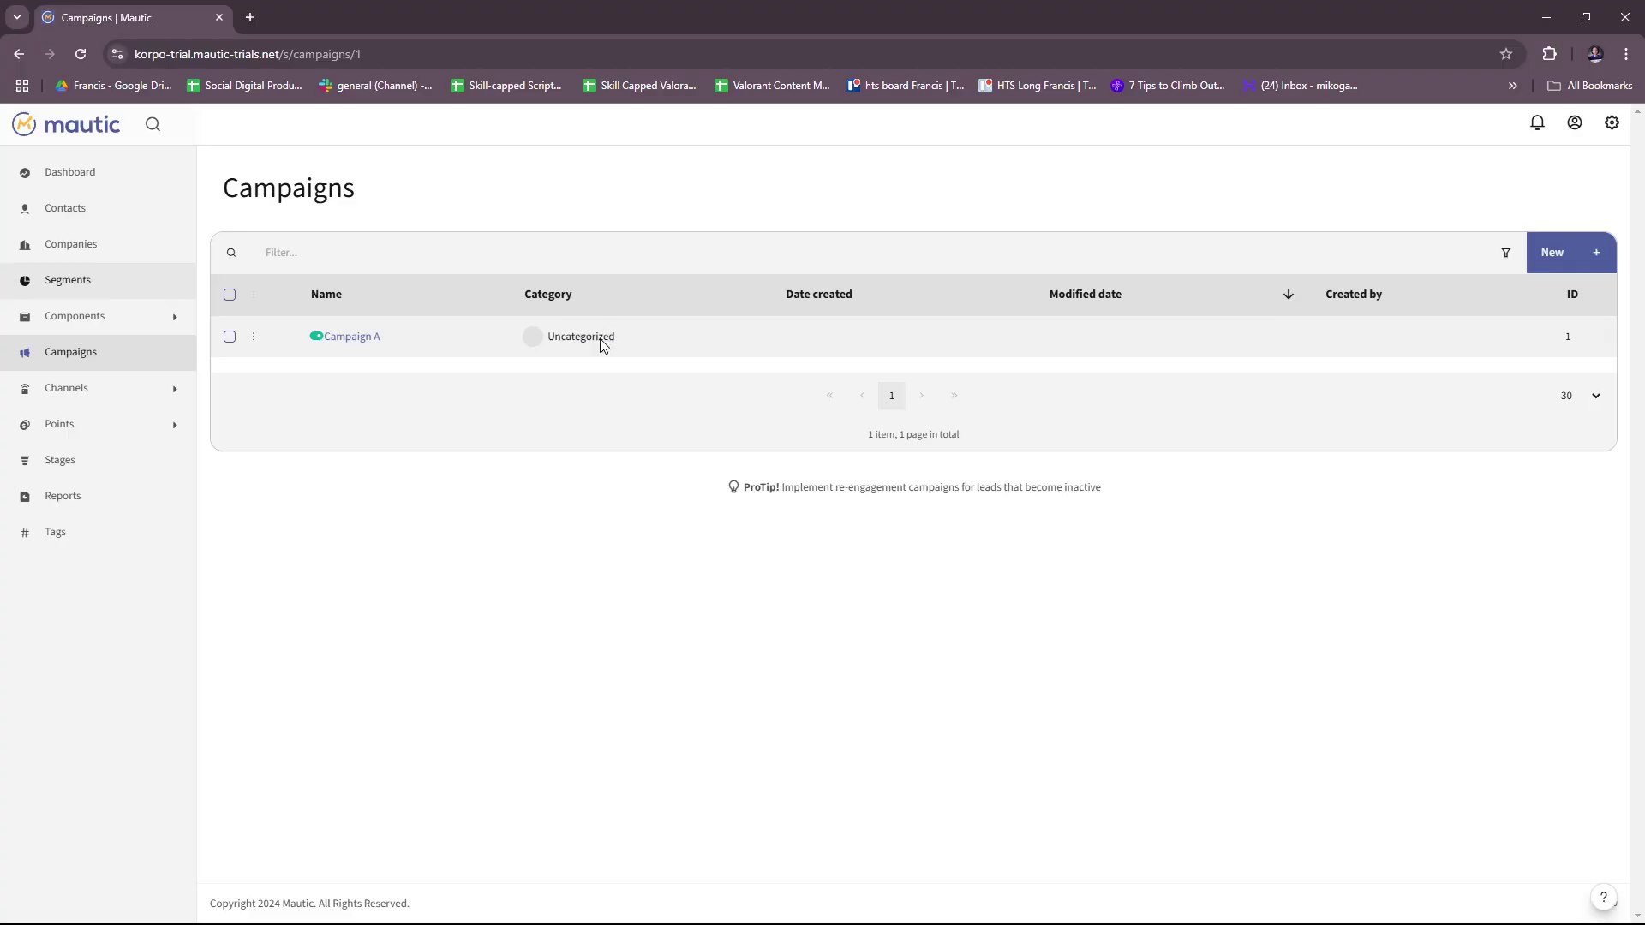
click(1585, 257)
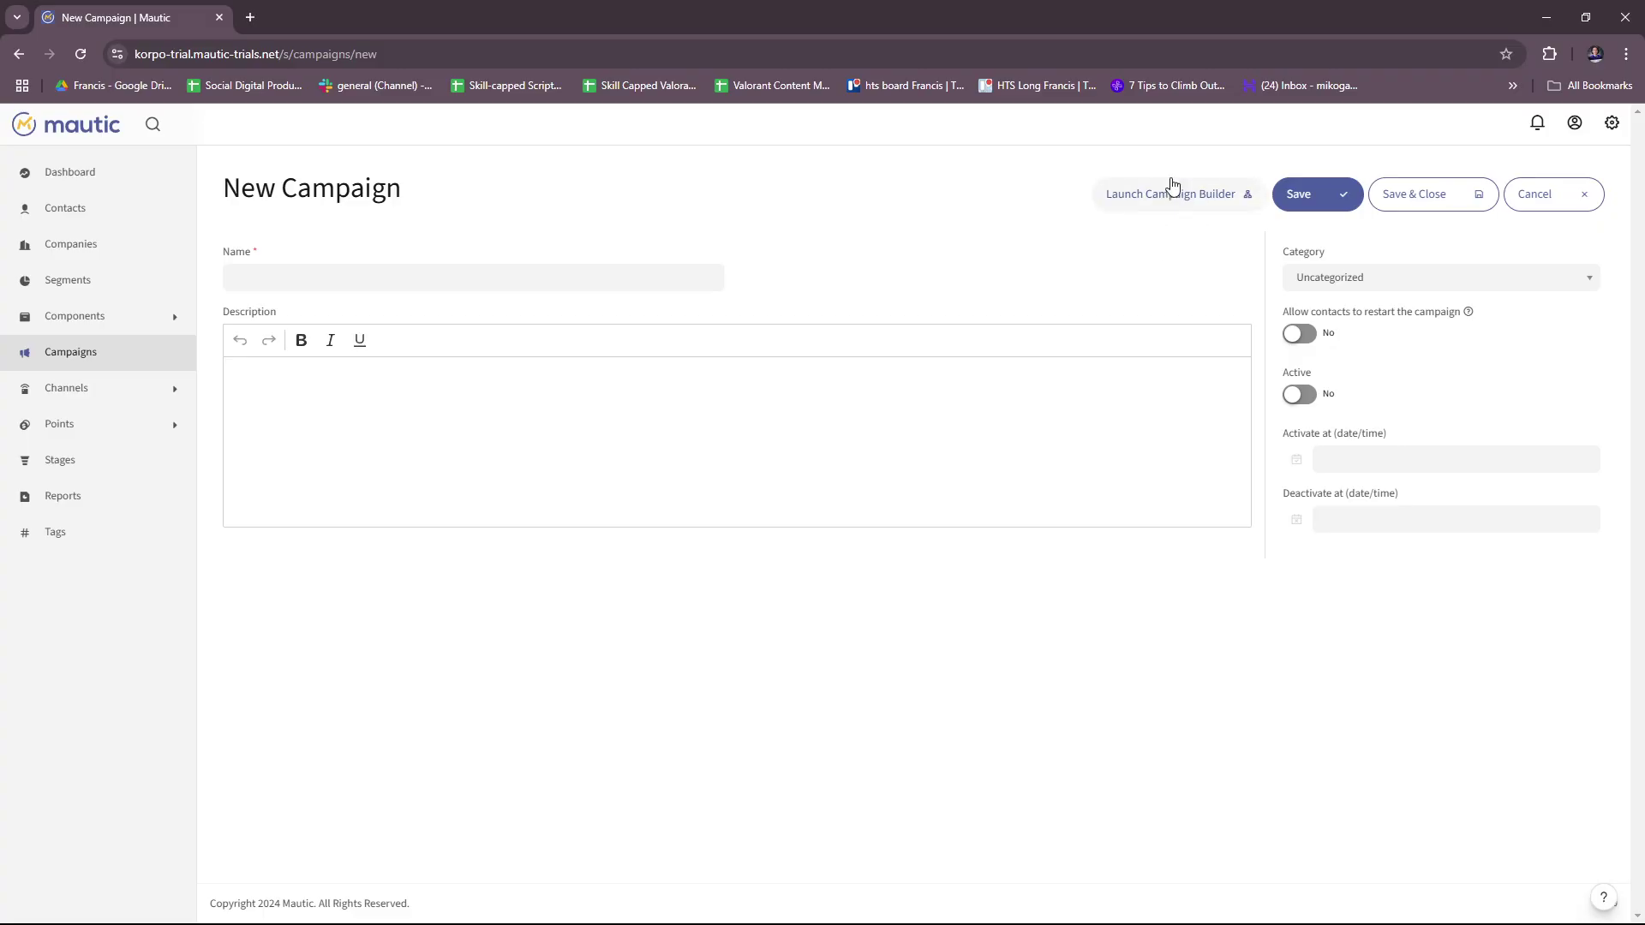
Open and close the Category dropdown, leaving it Uncategorized.
click(1348, 278)
click(1348, 274)
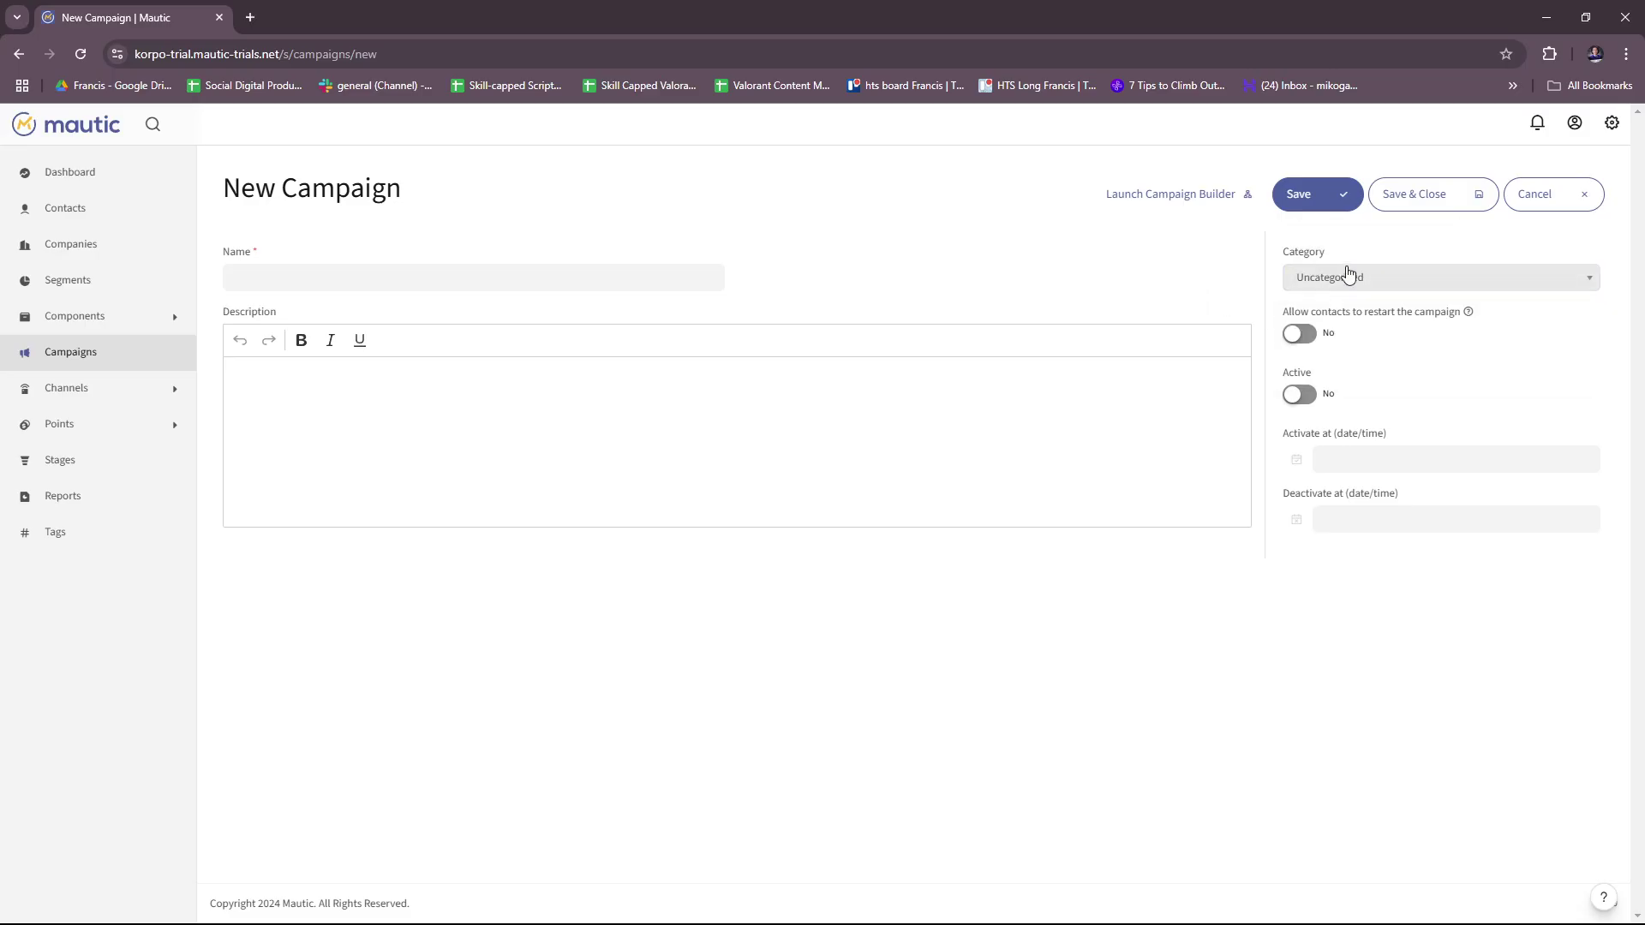
click(1523, 278)
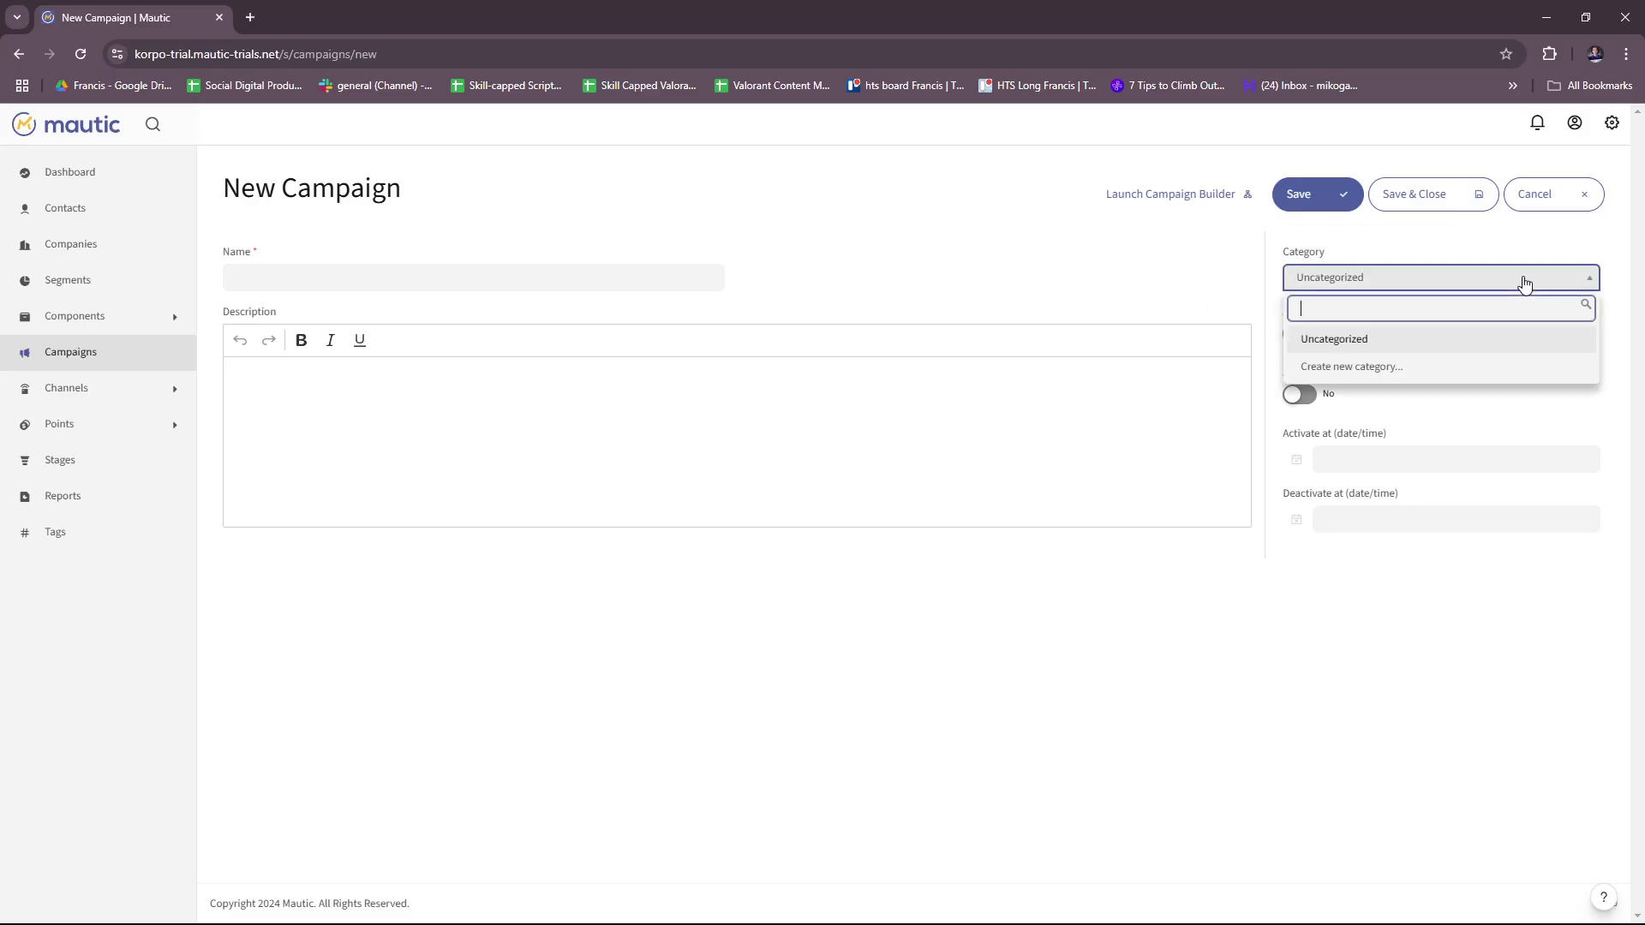
click(1628, 330)
Toggle Active on and back off, then return to the Dashboard unsaved.
mouse_move(1368, 330)
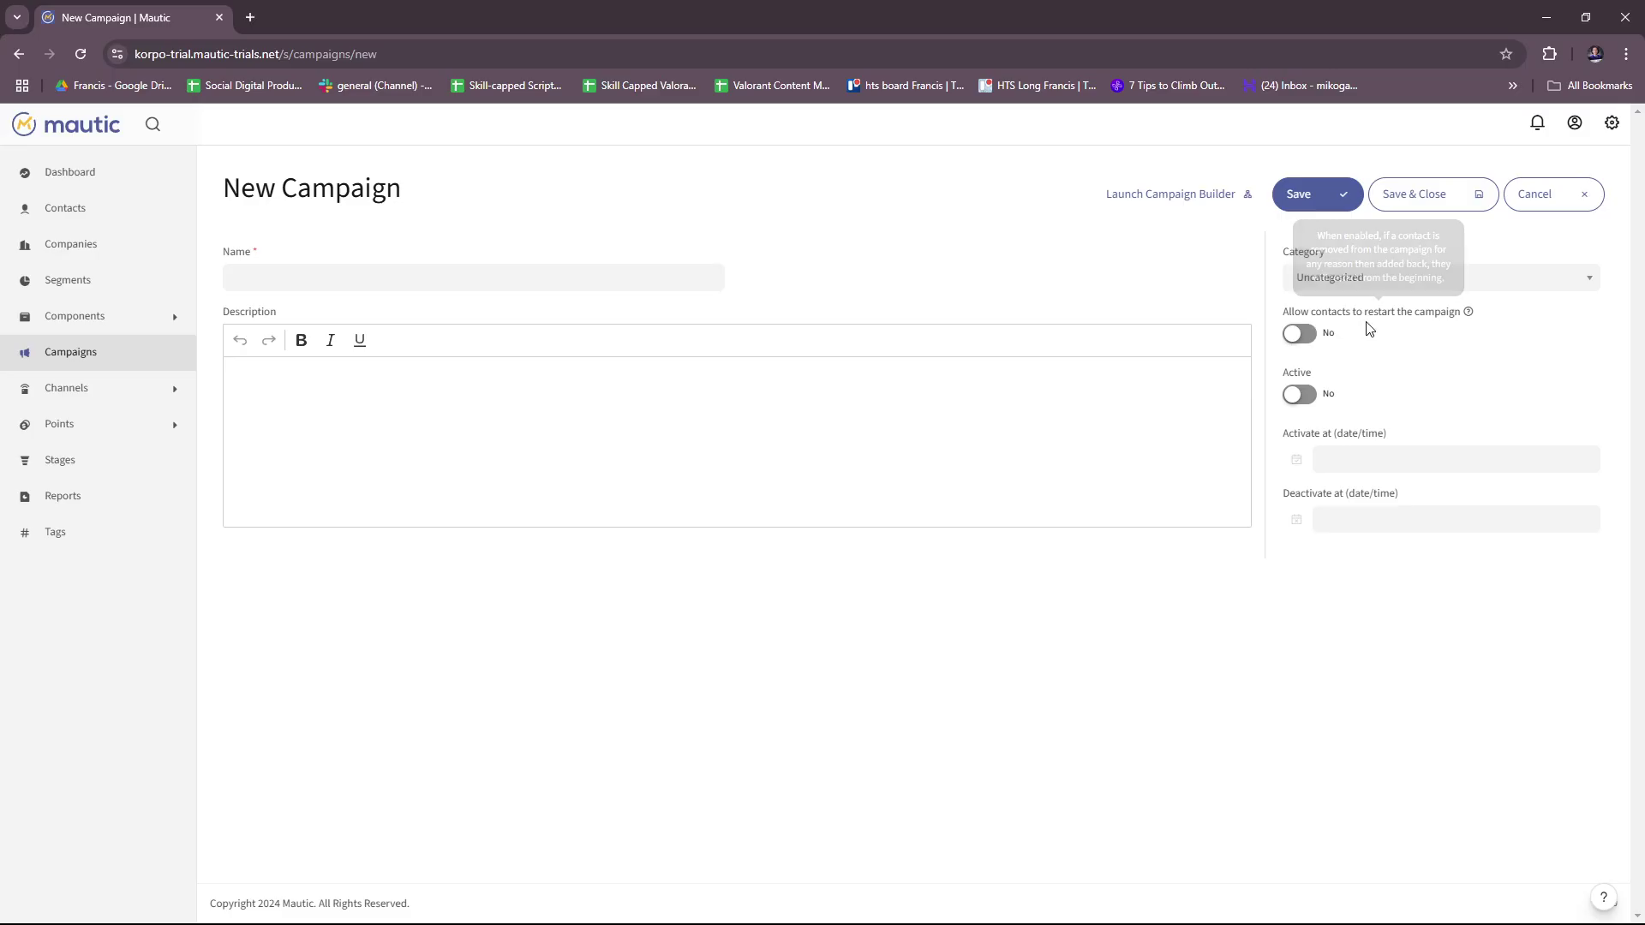
click(1298, 401)
click(1304, 401)
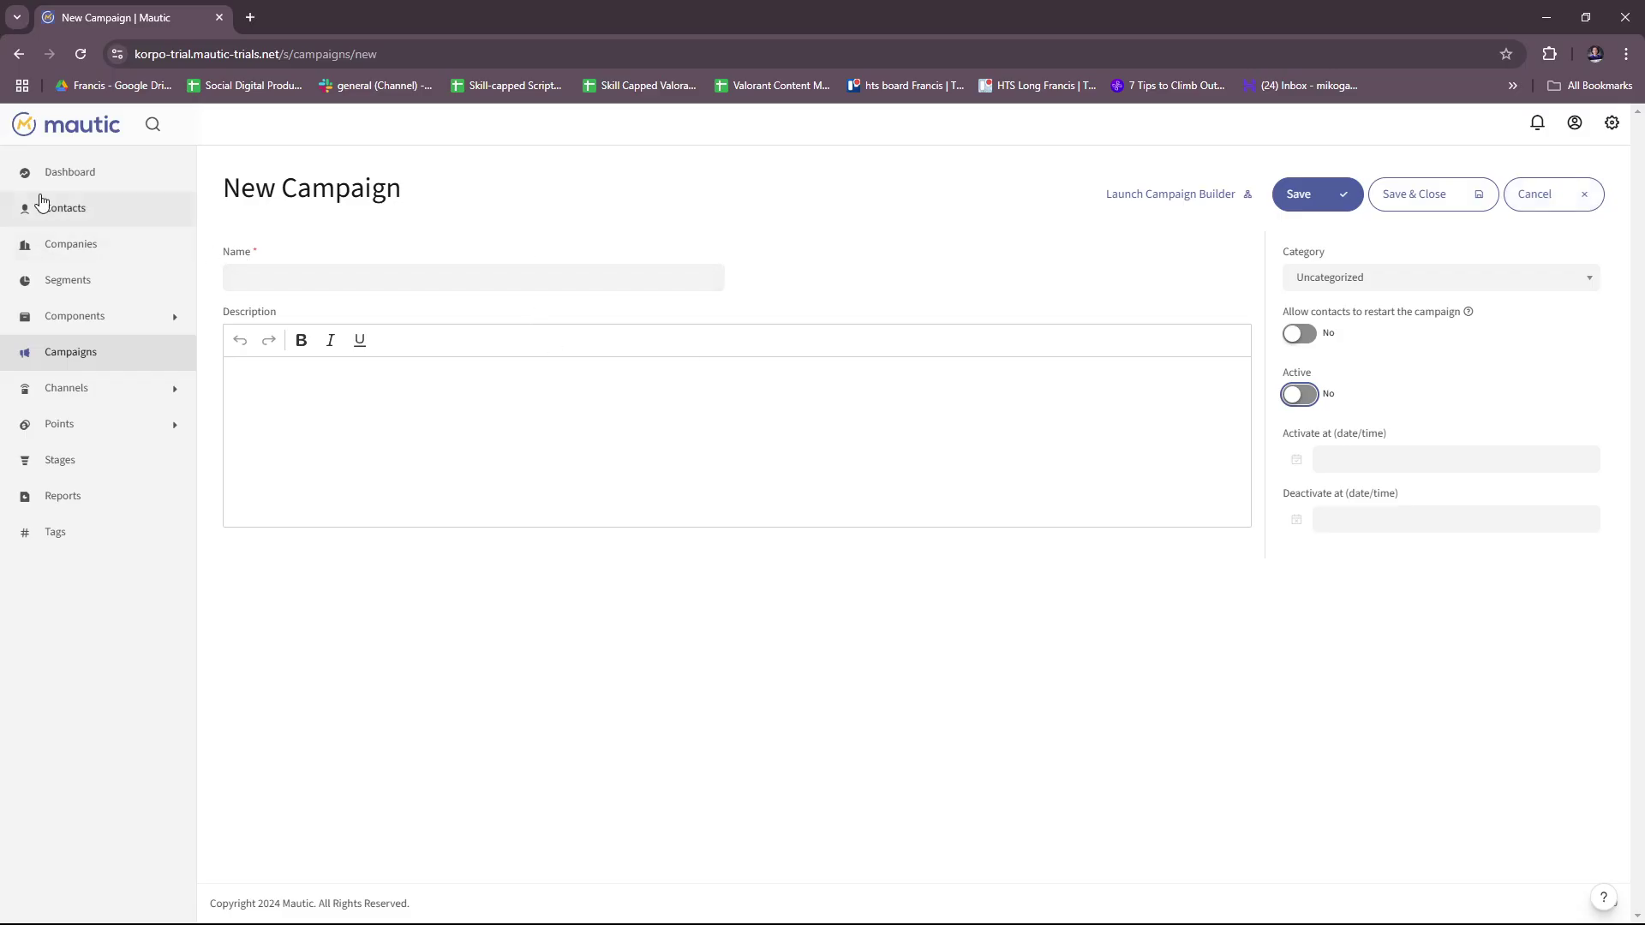
click(72, 181)
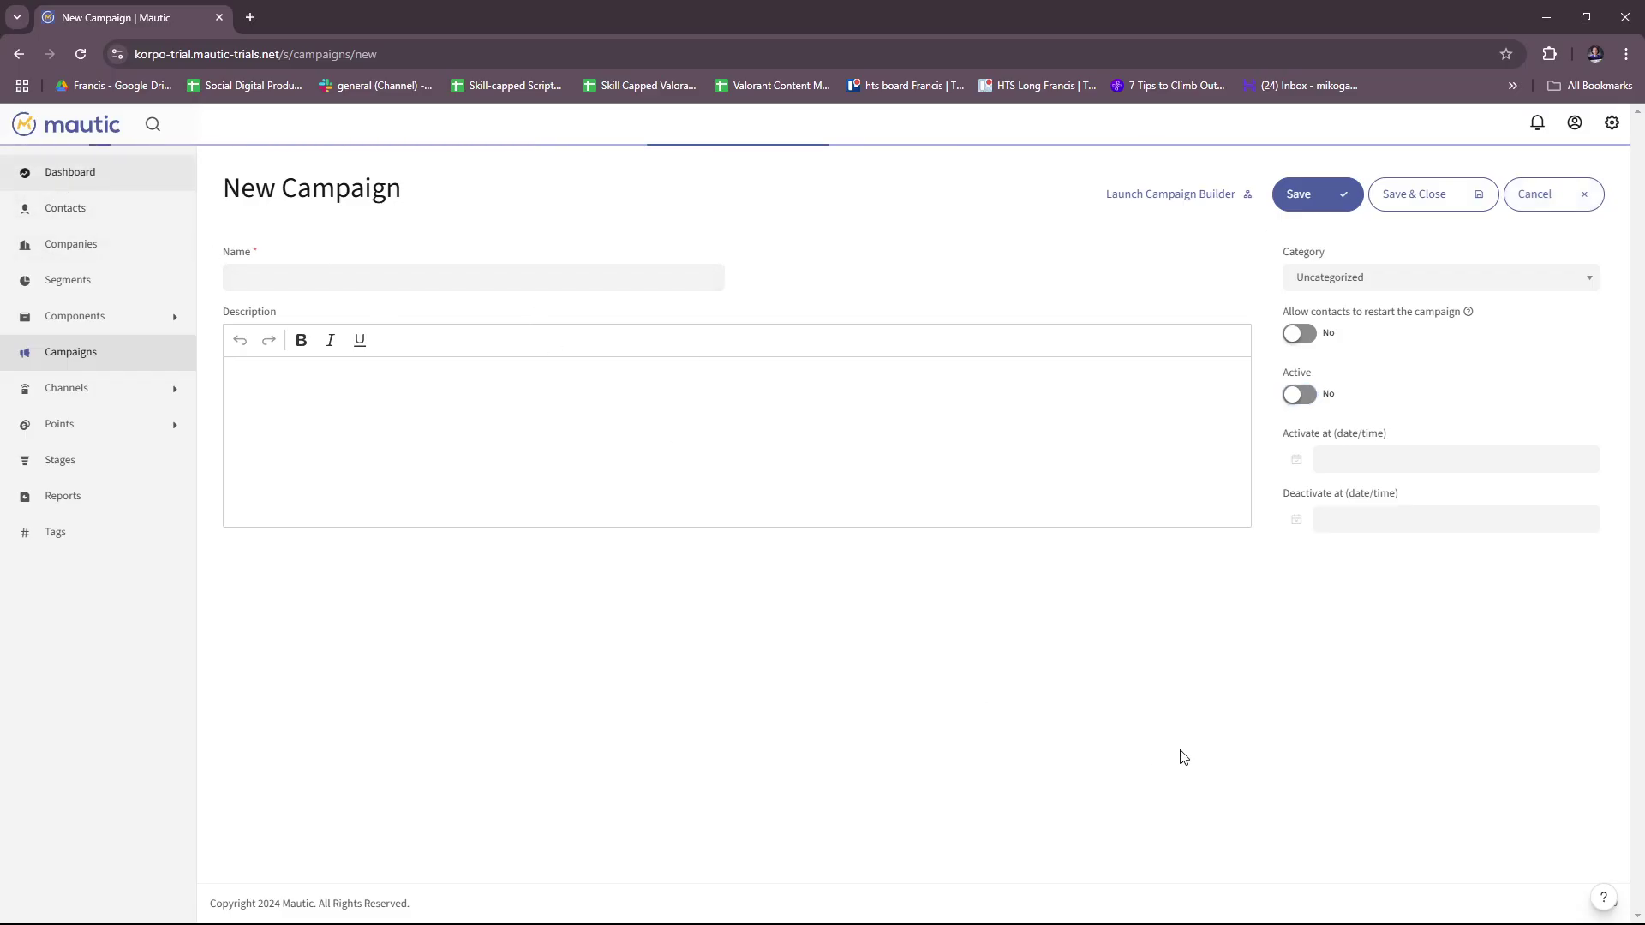